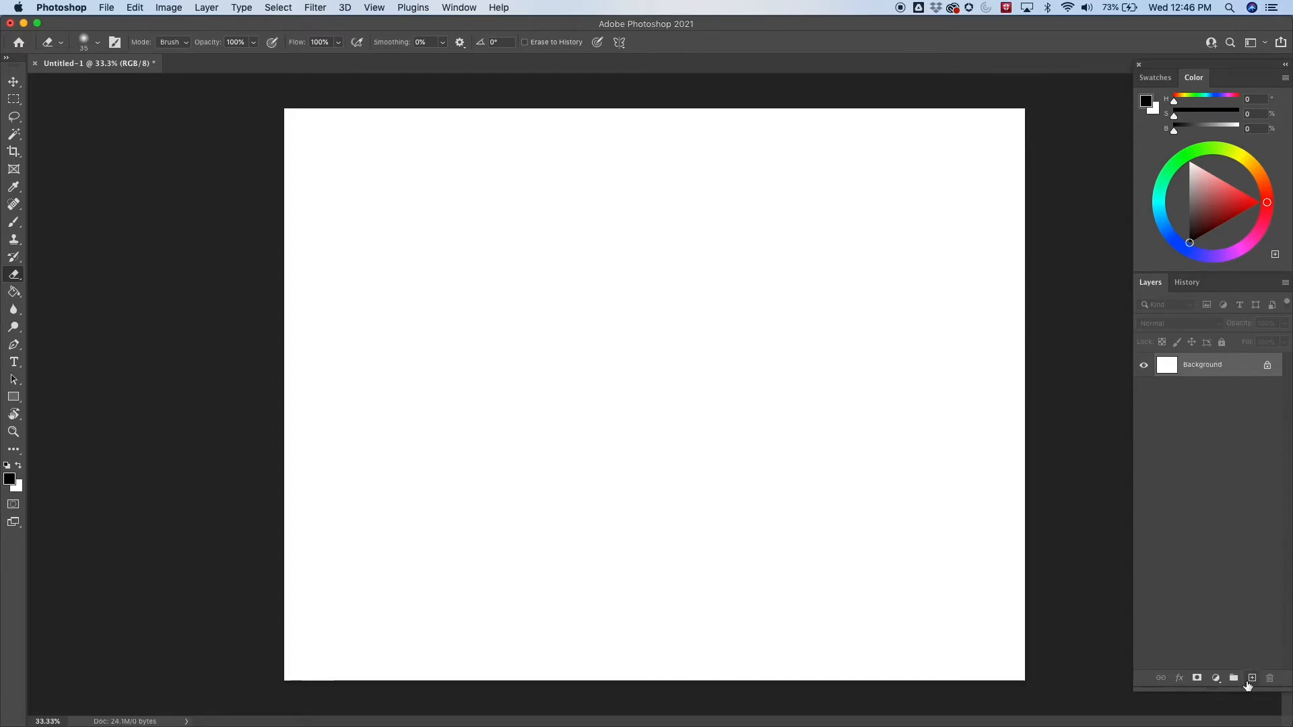
- Add a new layer above the background and name it Sketch
{"action": "left_click", "coordinate": [1251, 679]}
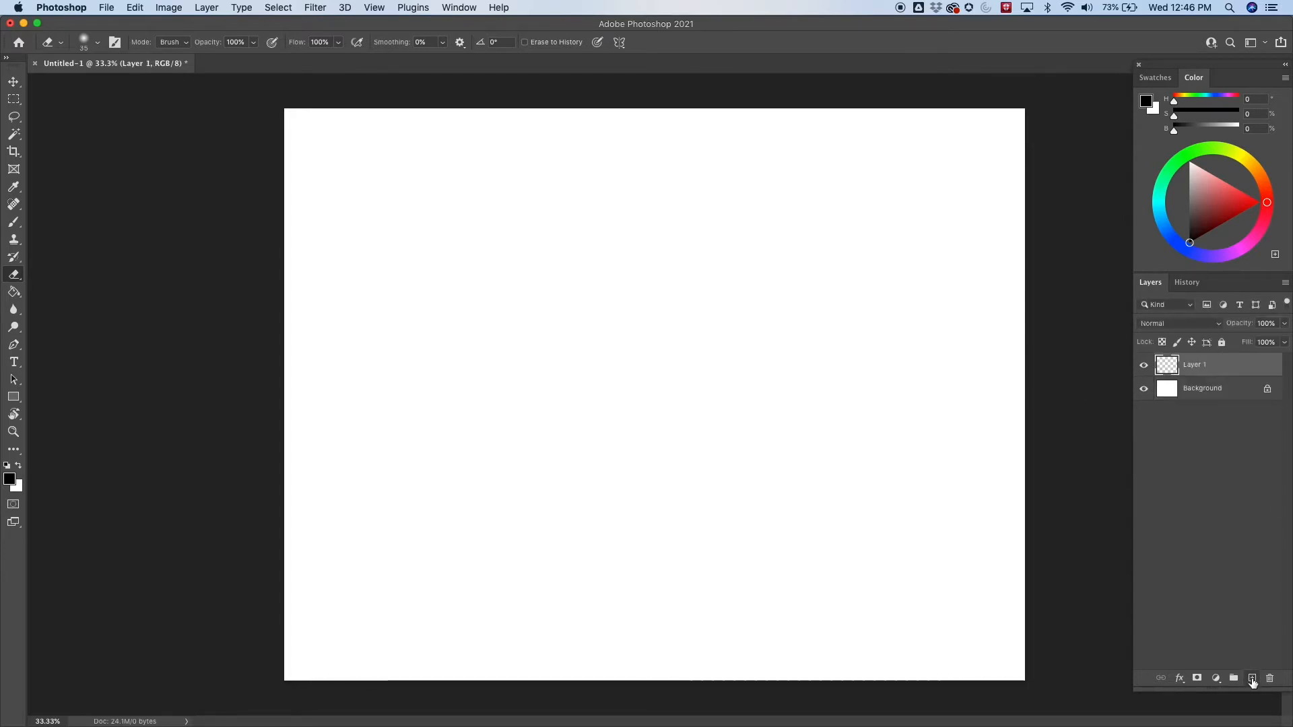
{"action": "double_click", "coordinate": [1194, 367]}
{"action": "type", "text": "Sketch"}
{"action": "key", "text": "Return"}
- Choose the Brush tool with the KYLE Ultimate Pencil preset from the Dry Media Brushes
{"action": "left_click", "coordinate": [17, 225]}
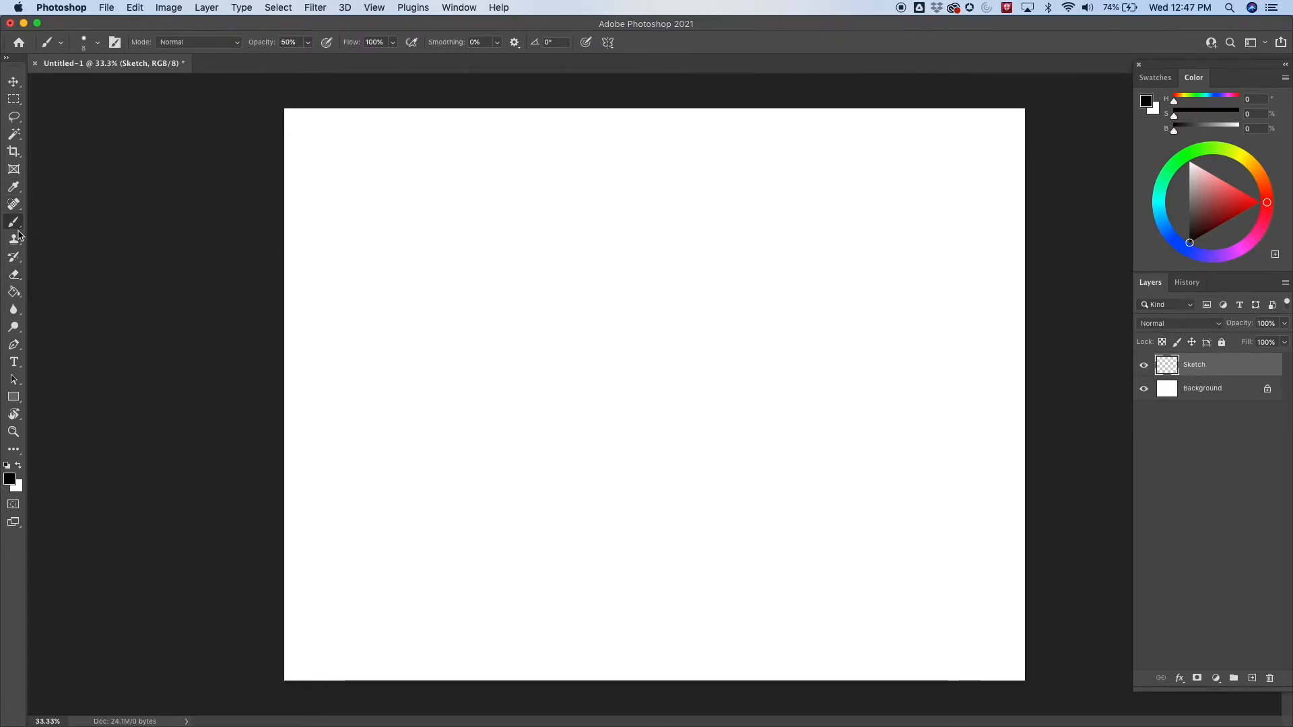
{"action": "left_click", "coordinate": [60, 42]}
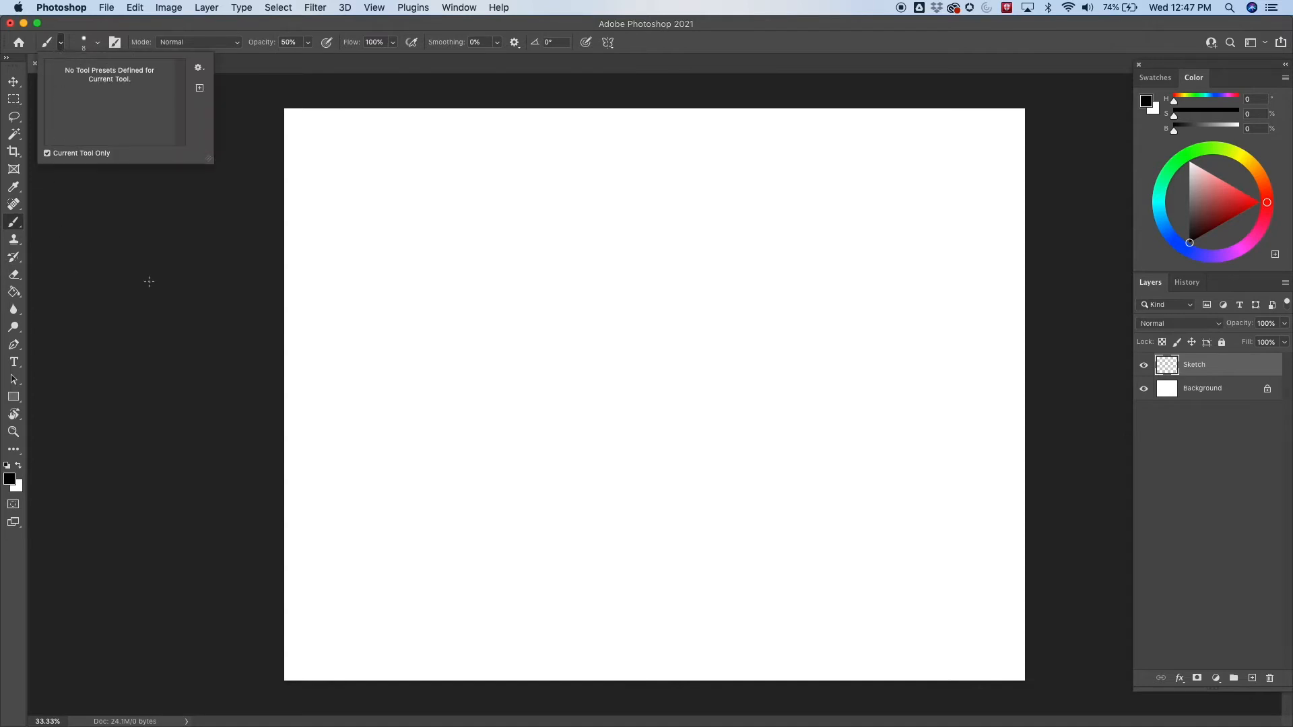
{"action": "left_click", "coordinate": [61, 42]}
{"action": "left_click", "coordinate": [97, 42]}
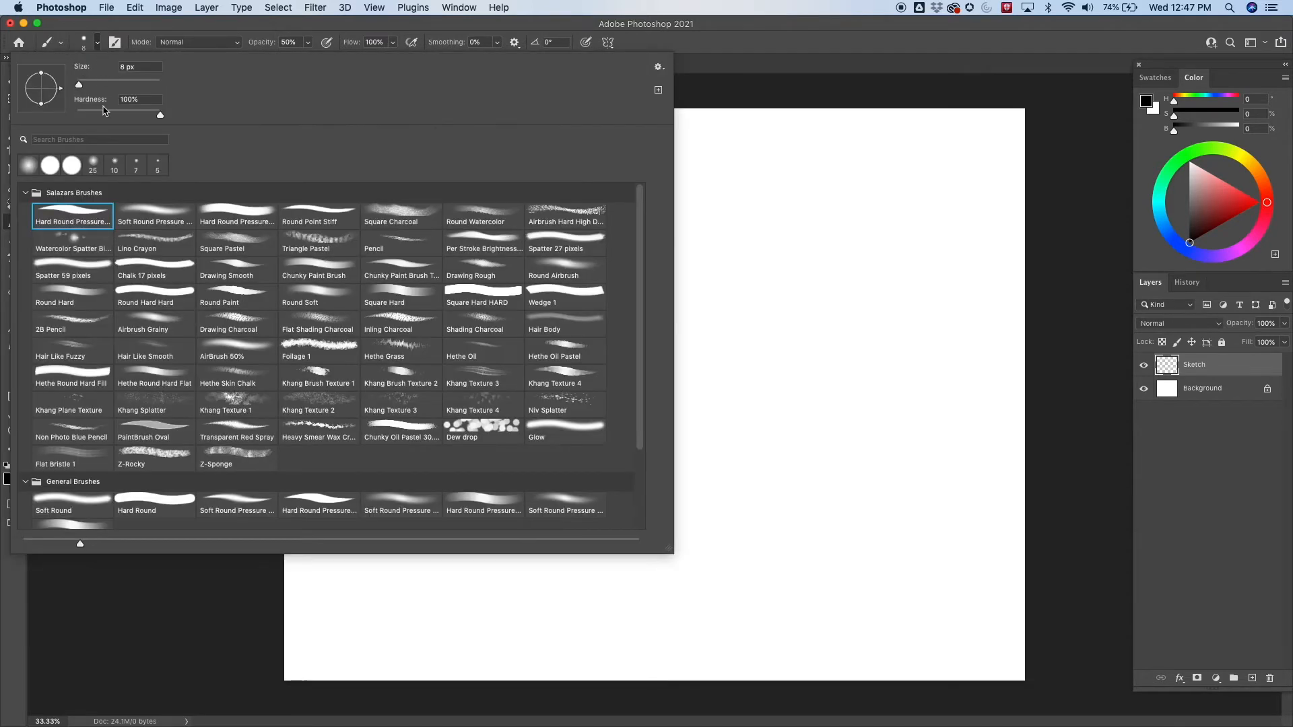
{"action": "left_click", "coordinate": [25, 194]}
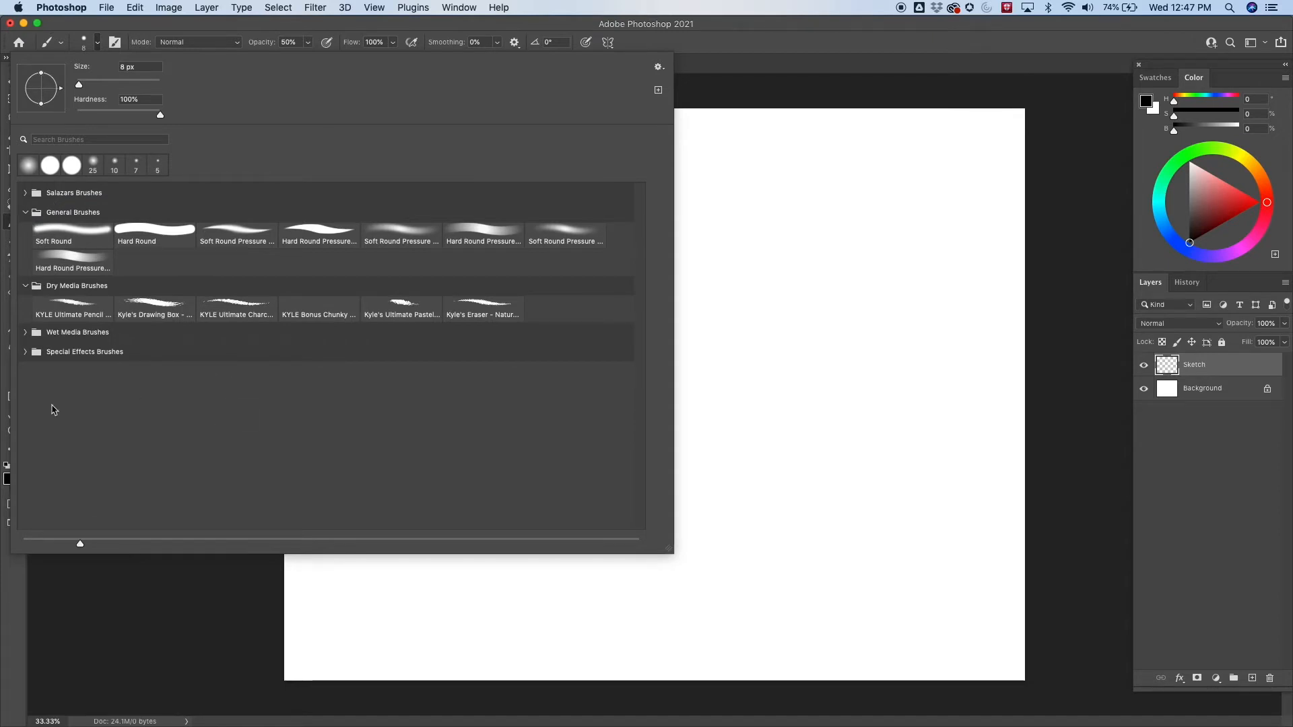
{"action": "left_click", "coordinate": [69, 307]}
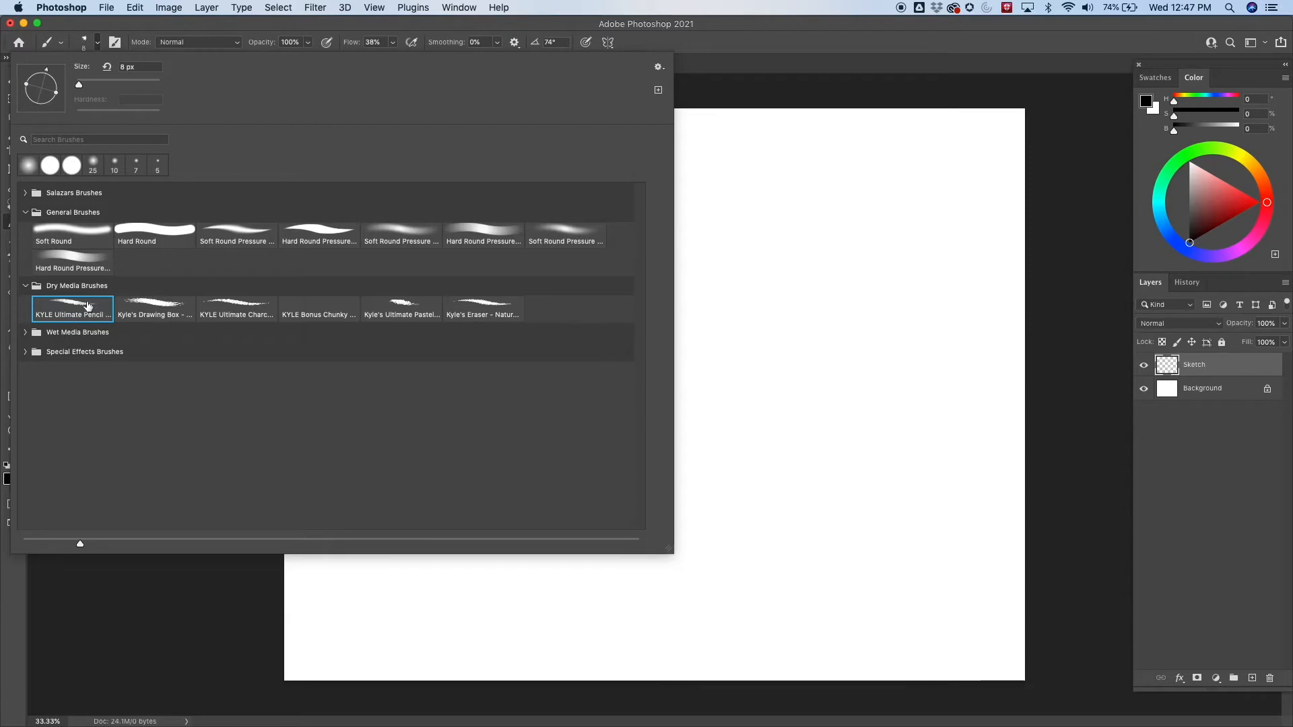
{"action": "left_click", "coordinate": [765, 38]}
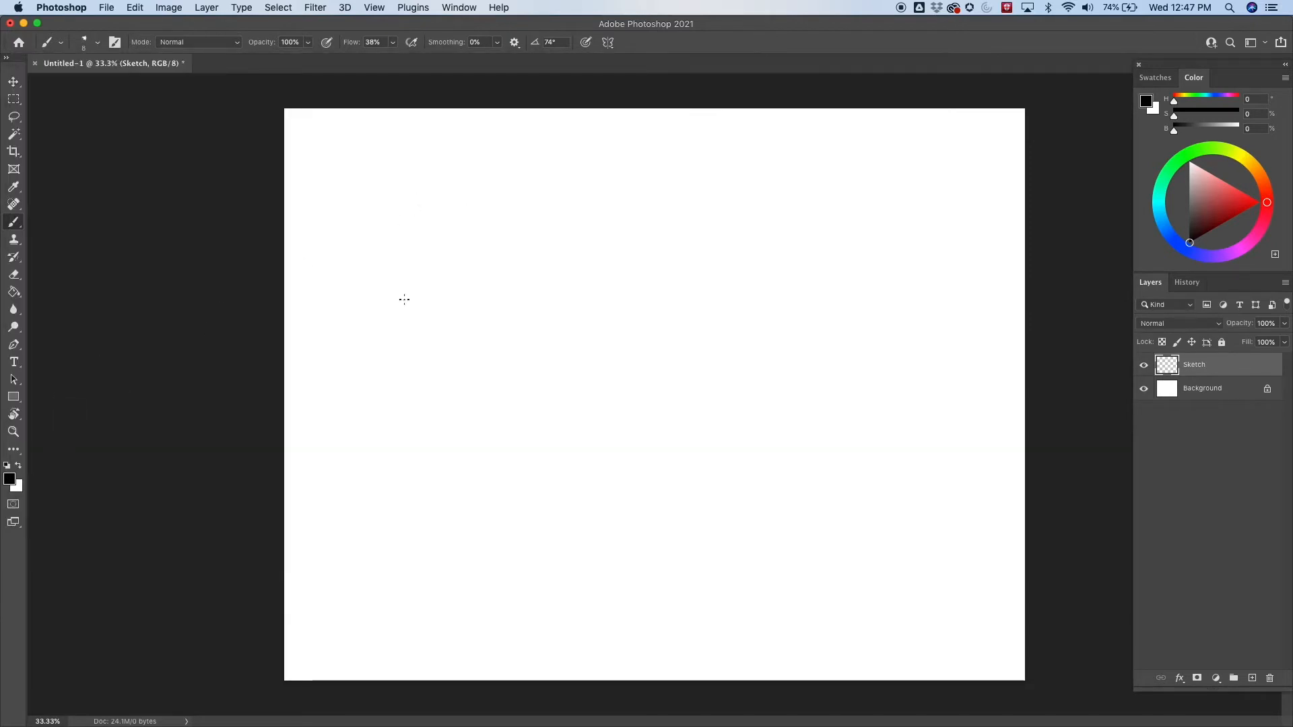
{"action": "left_click_drag", "start_coordinate": [369, 354], "coordinate": [600, 436]}
{"action": "key", "text": "super+z"}
{"action": "key", "text": "super+="}
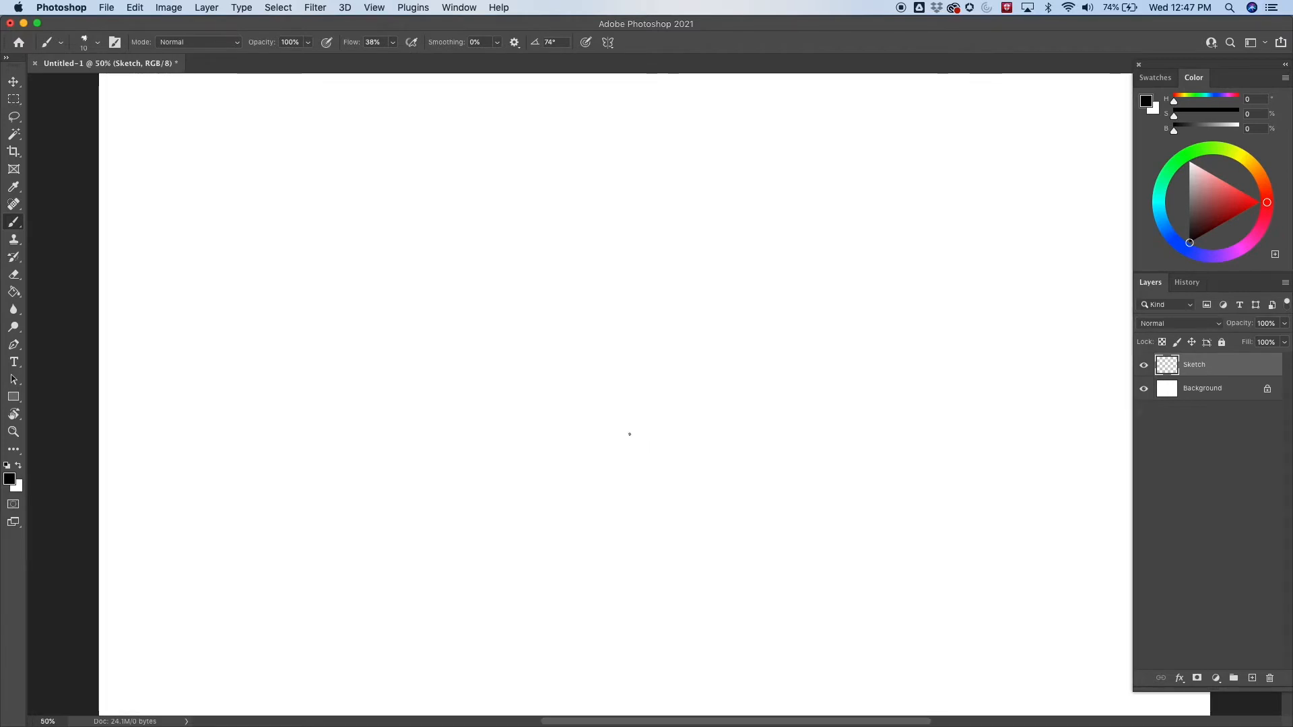
{"action": "left_click_drag", "start_coordinate": [629, 433], "coordinate": [464, 383]}
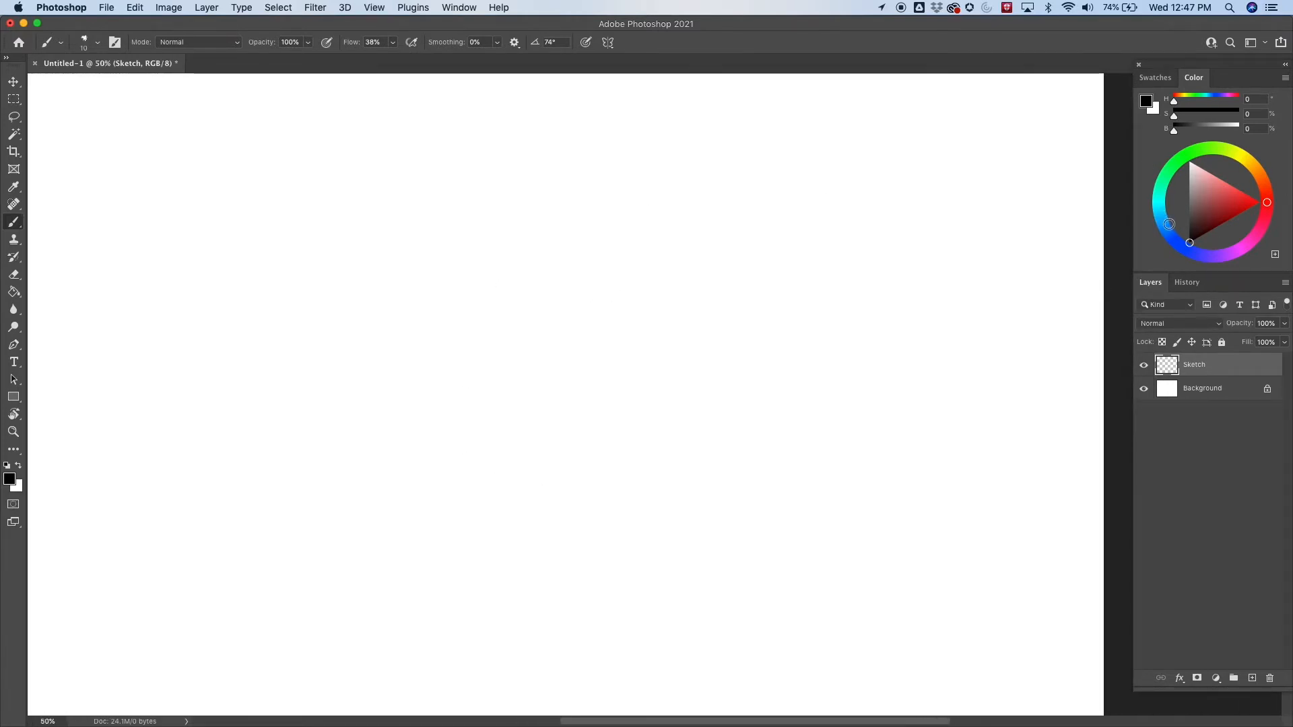
- Set the foreground color to a muted teal with hue 184, saturation 53% and brightness 72%
{"action": "left_click", "coordinate": [1157, 203]}
{"action": "mouse_move", "coordinate": [1158, 203]}
{"action": "left_mouse_down"}
{"action": "mouse_move", "coordinate": [1174, 219]}
{"action": "mouse_move", "coordinate": [1160, 210]}
{"action": "left_mouse_up"}
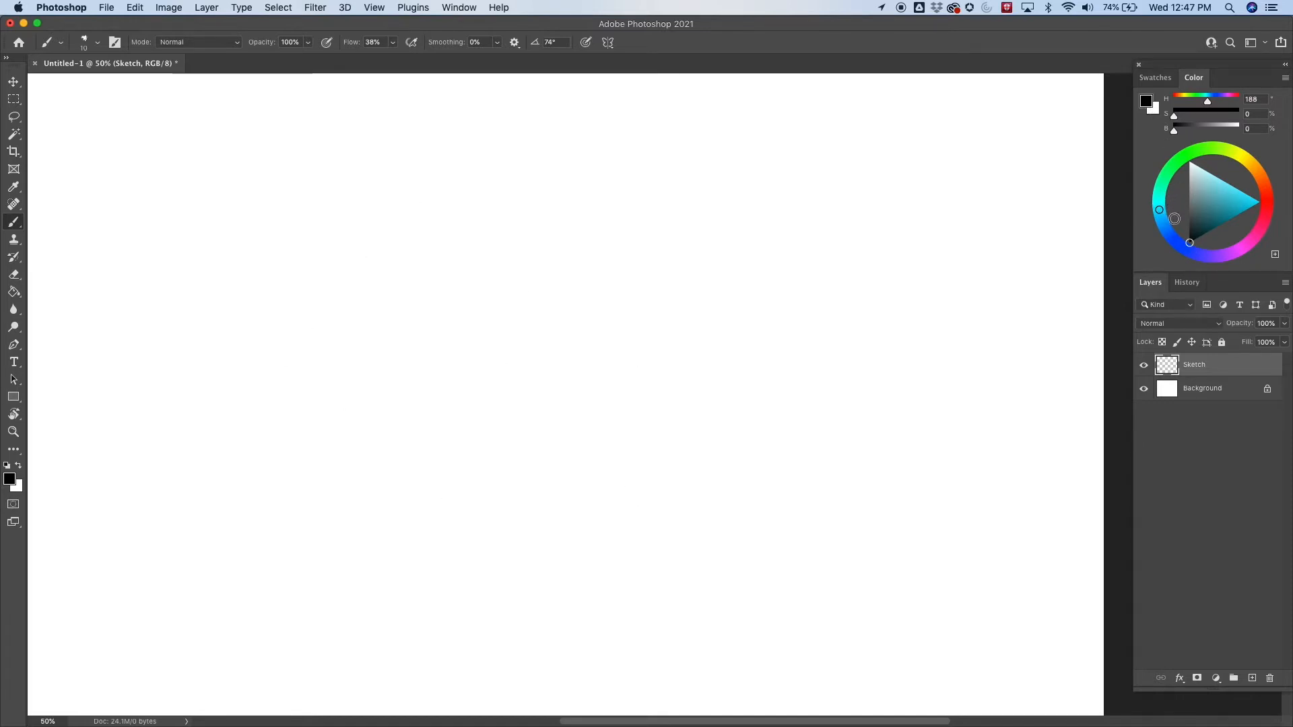
{"action": "left_click_drag", "start_coordinate": [1216, 213], "coordinate": [1215, 200]}
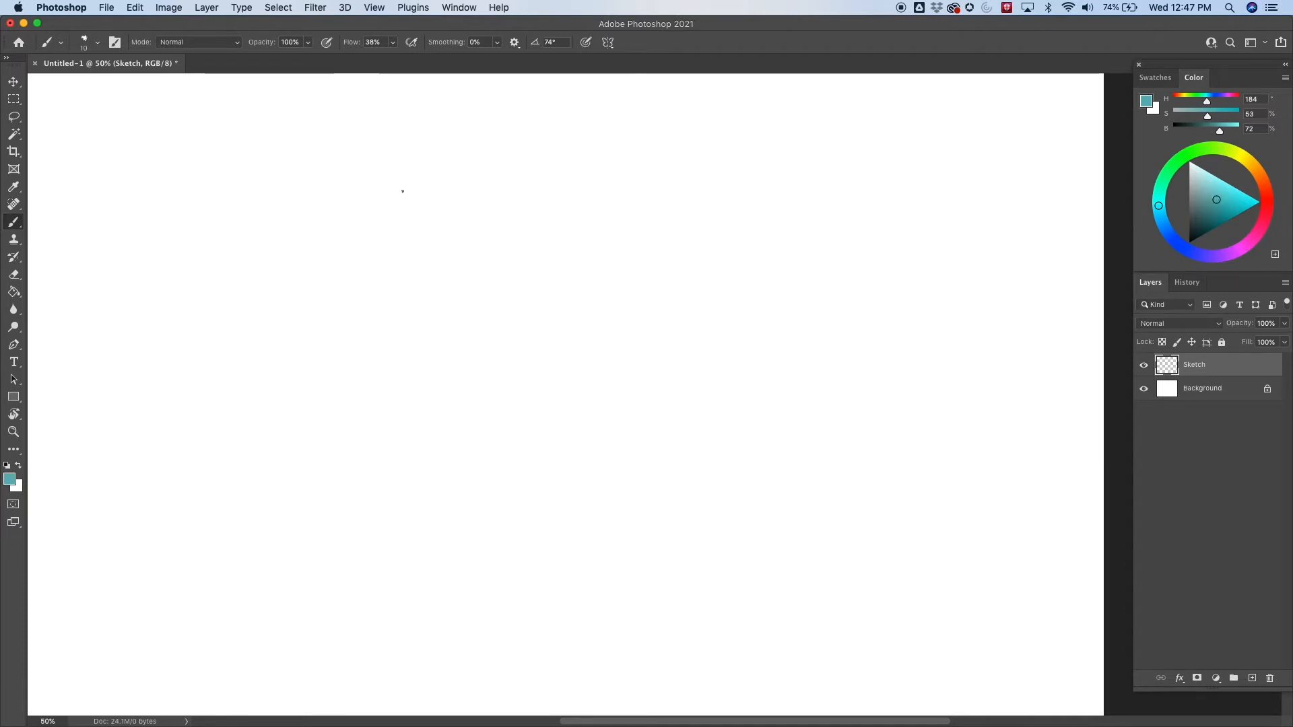
- Sketch loose overlapping circles in the upper middle of the canvas as the cranium of a head
{"action": "key", "text": "super+minus"}
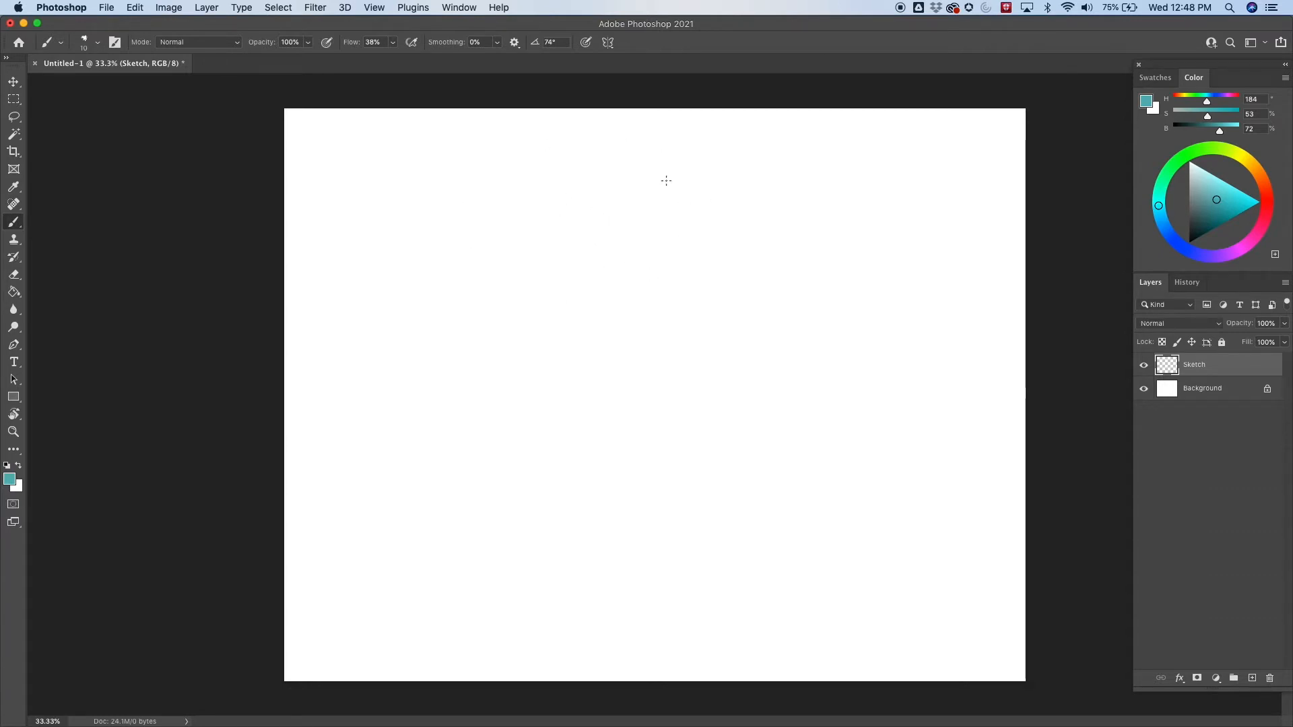
{"action": "left_click_drag", "start_coordinate": [666, 180], "coordinate": [664, 187]}
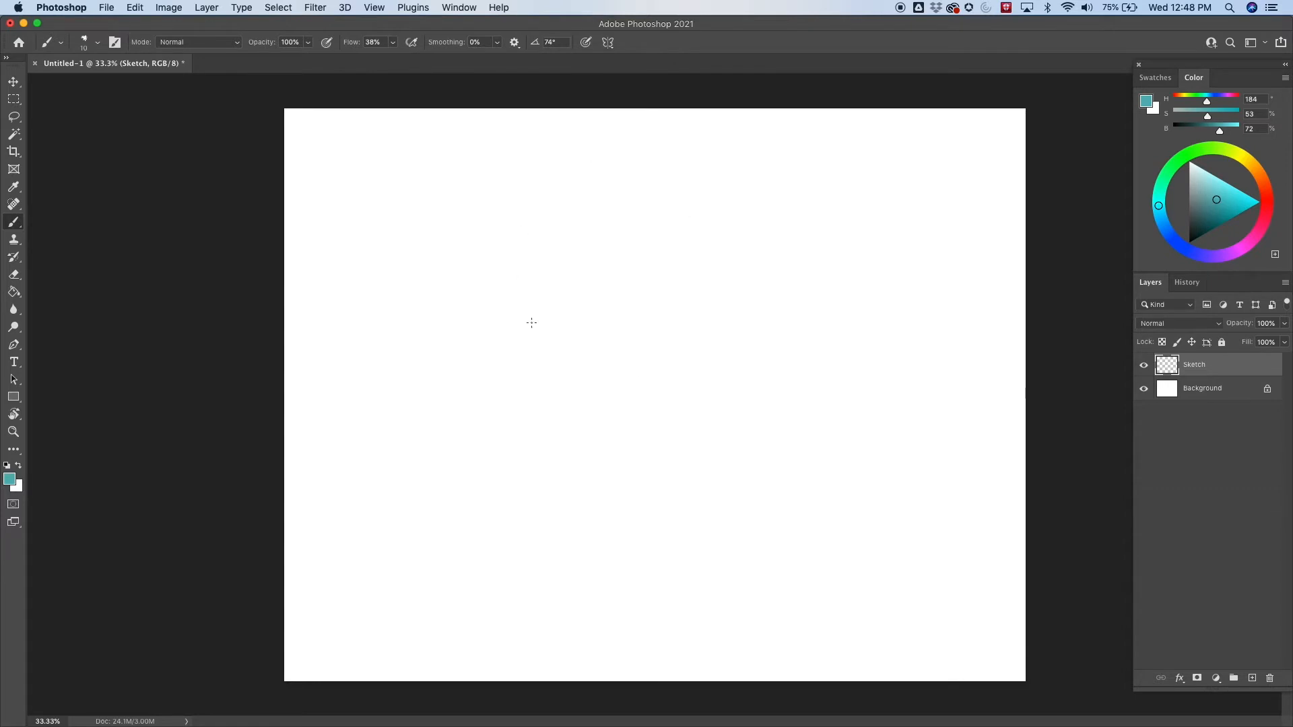
{"action": "mouse_move", "coordinate": [381, 538]}
{"action": "left_mouse_down"}
{"action": "mouse_move", "coordinate": [646, 399]}
{"action": "mouse_move", "coordinate": [558, 212]}
{"action": "mouse_move", "coordinate": [741, 280]}
{"action": "mouse_move", "coordinate": [518, 335]}
{"action": "mouse_move", "coordinate": [629, 197]}
{"action": "mouse_move", "coordinate": [637, 417]}
{"action": "mouse_move", "coordinate": [521, 230]}
{"action": "mouse_move", "coordinate": [713, 359]}
{"action": "mouse_move", "coordinate": [700, 309]}
{"action": "left_mouse_up"}
{"action": "key", "text": "super+equal"}
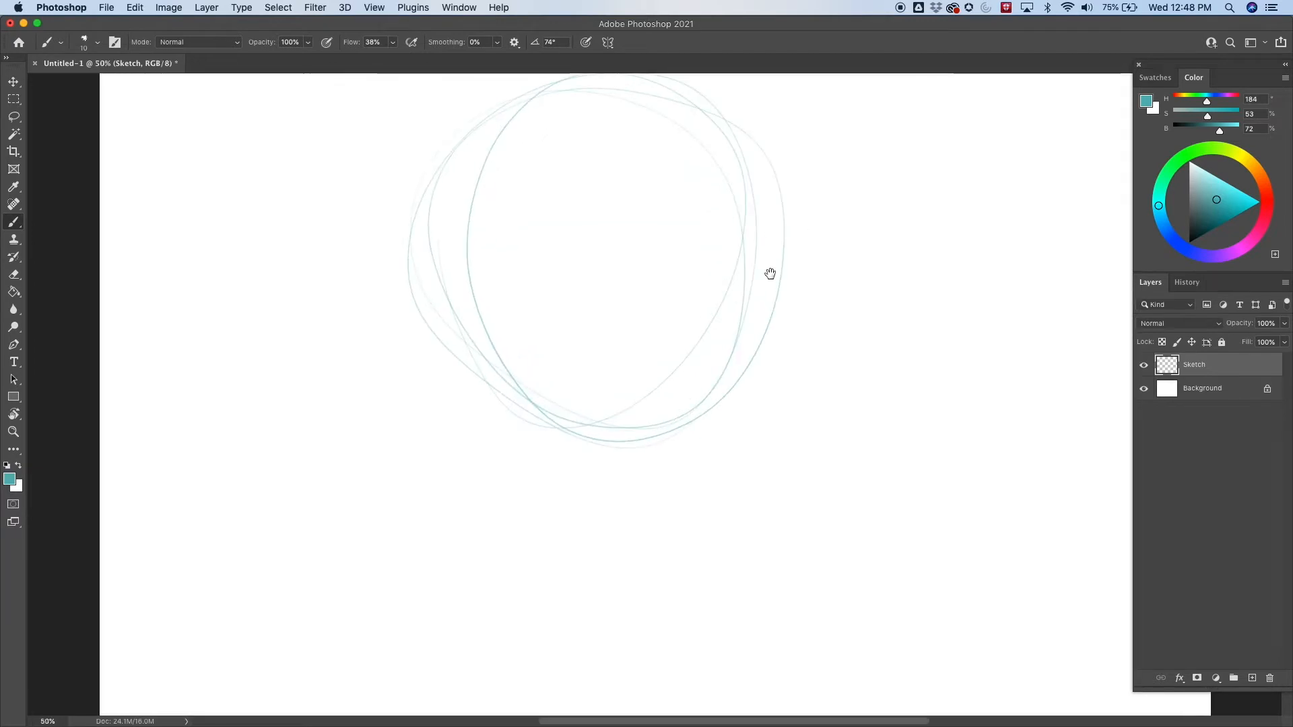
{"action": "mouse_move", "coordinate": [768, 274]}
{"action": "left_mouse_down"}
{"action": "mouse_move", "coordinate": [741, 445]}
{"action": "mouse_move", "coordinate": [703, 354]}
{"action": "left_mouse_up"}
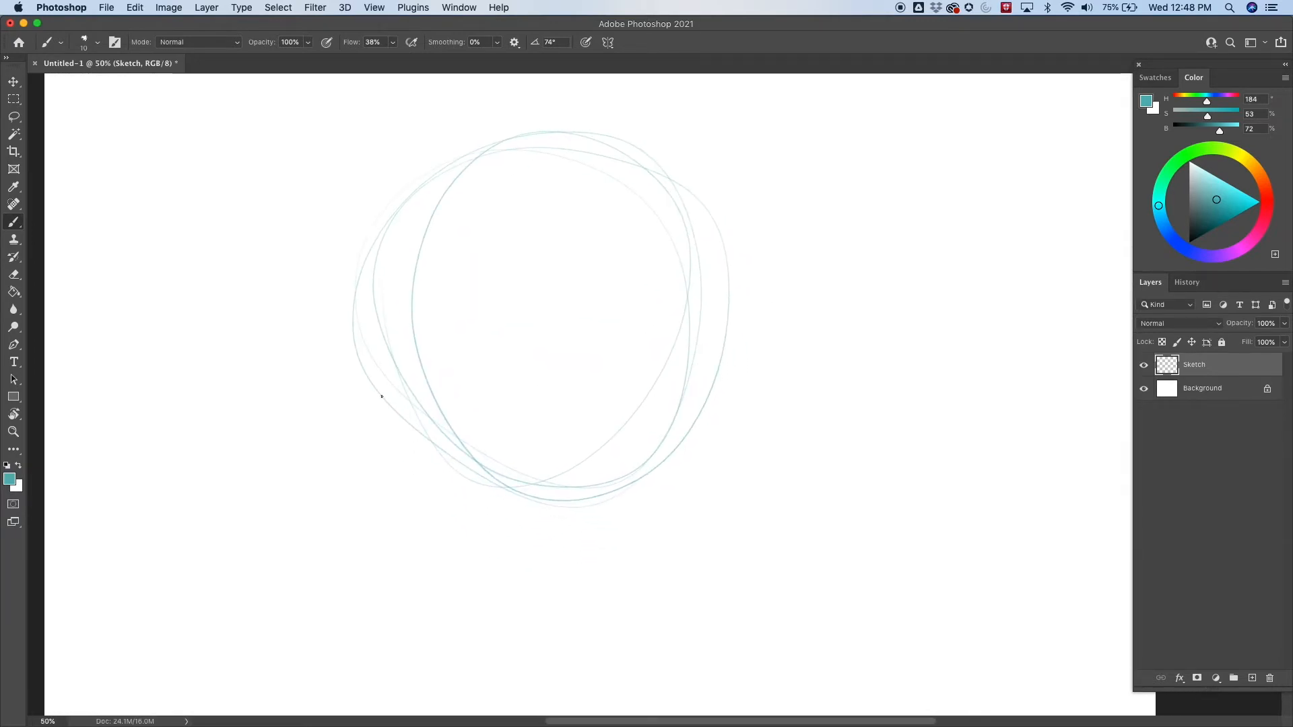
{"action": "mouse_move", "coordinate": [382, 396]}
{"action": "left_mouse_down"}
{"action": "mouse_move", "coordinate": [411, 210]}
{"action": "mouse_move", "coordinate": [496, 498]}
{"action": "mouse_move", "coordinate": [739, 274]}
{"action": "mouse_move", "coordinate": [615, 135]}
{"action": "left_mouse_up"}
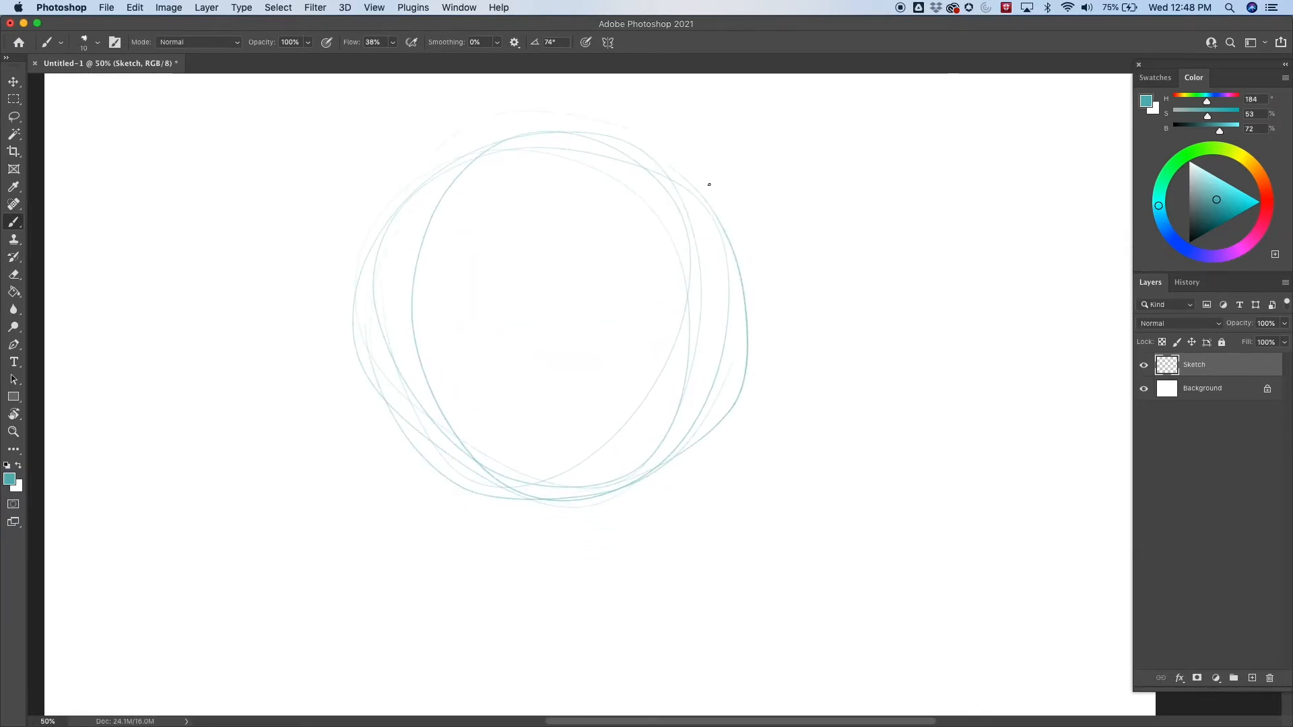
- Sketch the sides of the face tapering from the circle to a narrow chin, and reinforce the cranium's outline
{"action": "mouse_move", "coordinate": [397, 405]}
{"action": "left_mouse_down"}
{"action": "mouse_move", "coordinate": [547, 594]}
{"action": "mouse_move", "coordinate": [511, 583]}
{"action": "mouse_move", "coordinate": [590, 653]}
{"action": "left_mouse_up"}
{"action": "left_click_drag", "start_coordinate": [379, 330], "coordinate": [608, 655]}
{"action": "left_click_drag", "start_coordinate": [689, 169], "coordinate": [753, 350]}
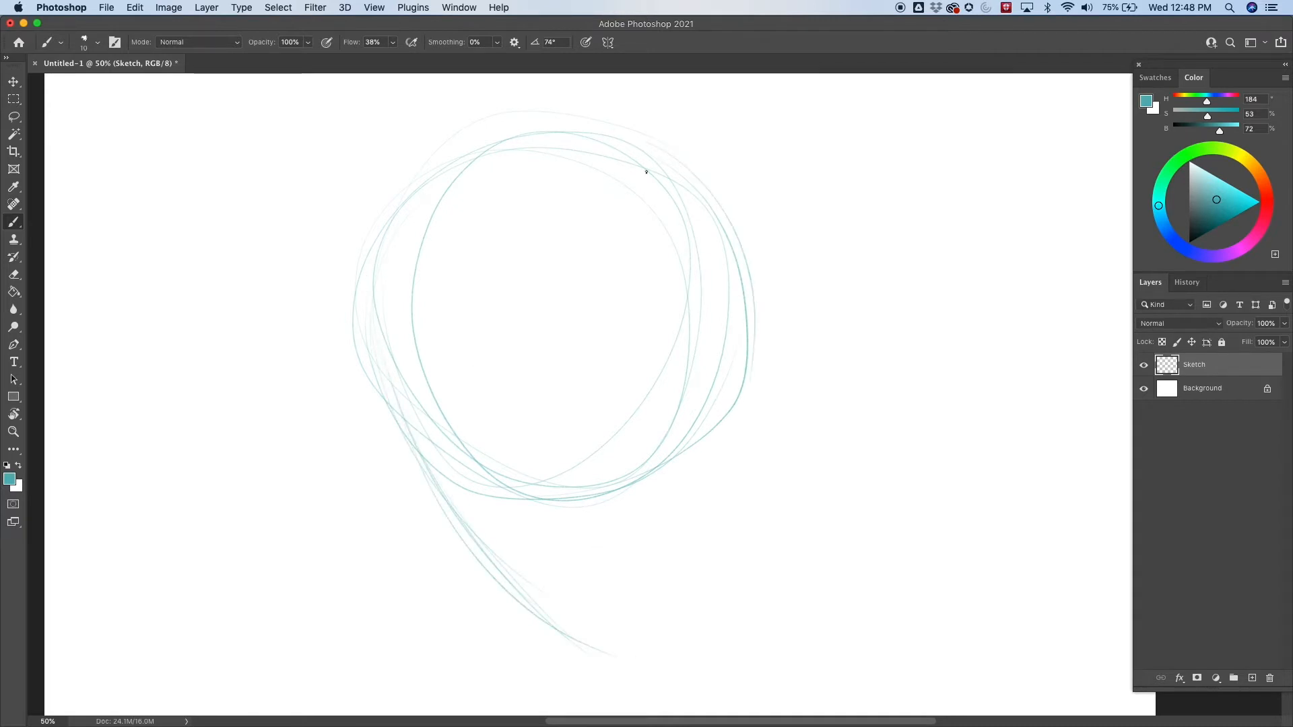
{"action": "mouse_move", "coordinate": [699, 185]}
{"action": "left_mouse_down"}
{"action": "mouse_move", "coordinate": [745, 280]}
{"action": "mouse_move", "coordinate": [729, 480]}
{"action": "left_mouse_up"}
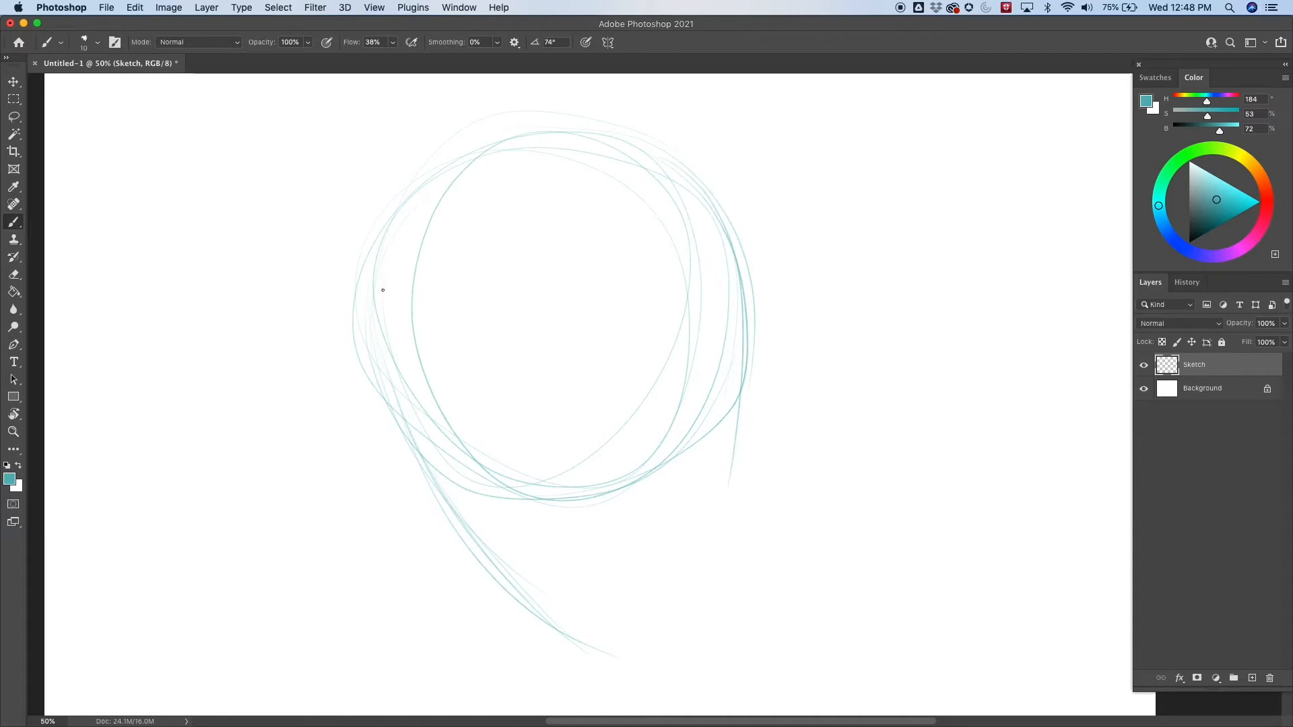
{"action": "left_click_drag", "start_coordinate": [410, 444], "coordinate": [511, 633]}
{"action": "left_click_drag", "start_coordinate": [485, 581], "coordinate": [576, 676]}
{"action": "mouse_move", "coordinate": [469, 549]}
{"action": "left_mouse_down"}
{"action": "mouse_move", "coordinate": [578, 689]}
{"action": "mouse_move", "coordinate": [578, 677]}
{"action": "left_mouse_up"}
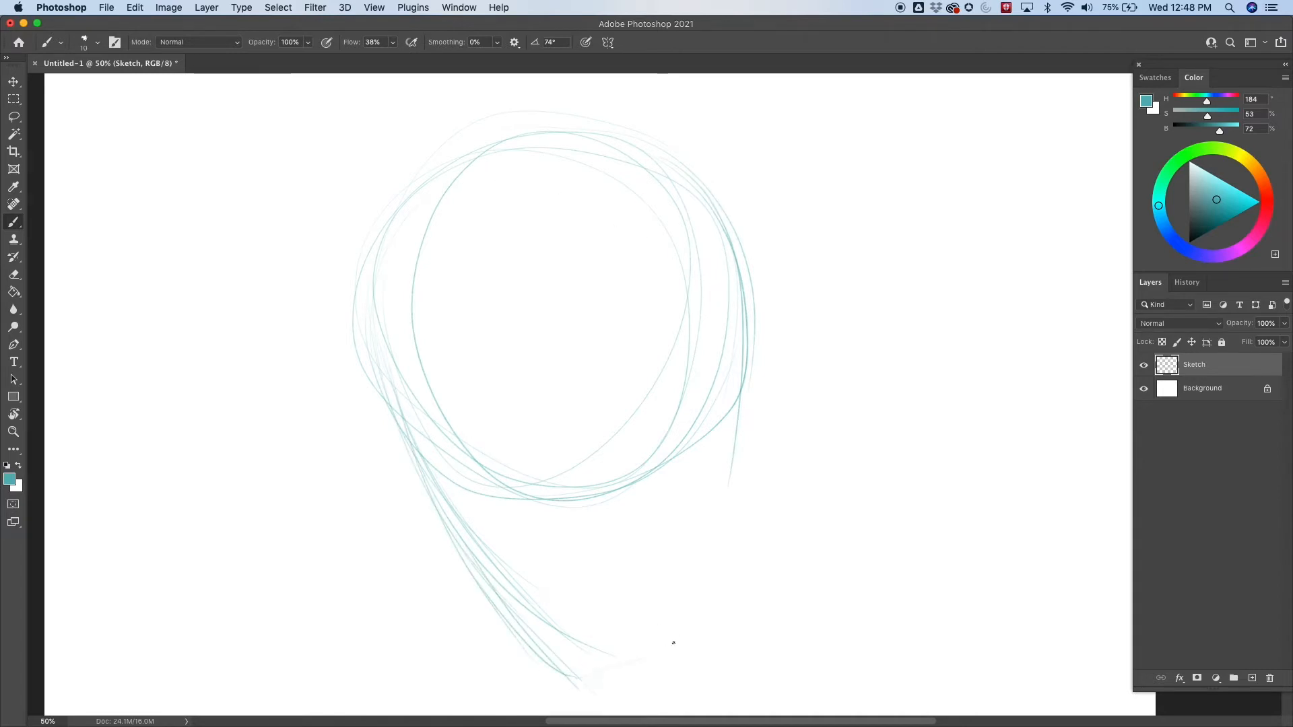
{"action": "mouse_move", "coordinate": [606, 665]}
{"action": "left_mouse_down"}
{"action": "mouse_move", "coordinate": [715, 558]}
{"action": "mouse_move", "coordinate": [741, 438]}
{"action": "left_mouse_up"}
{"action": "left_click_drag", "start_coordinate": [392, 398], "coordinate": [422, 194]}
{"action": "left_click_drag", "start_coordinate": [389, 434], "coordinate": [657, 139]}
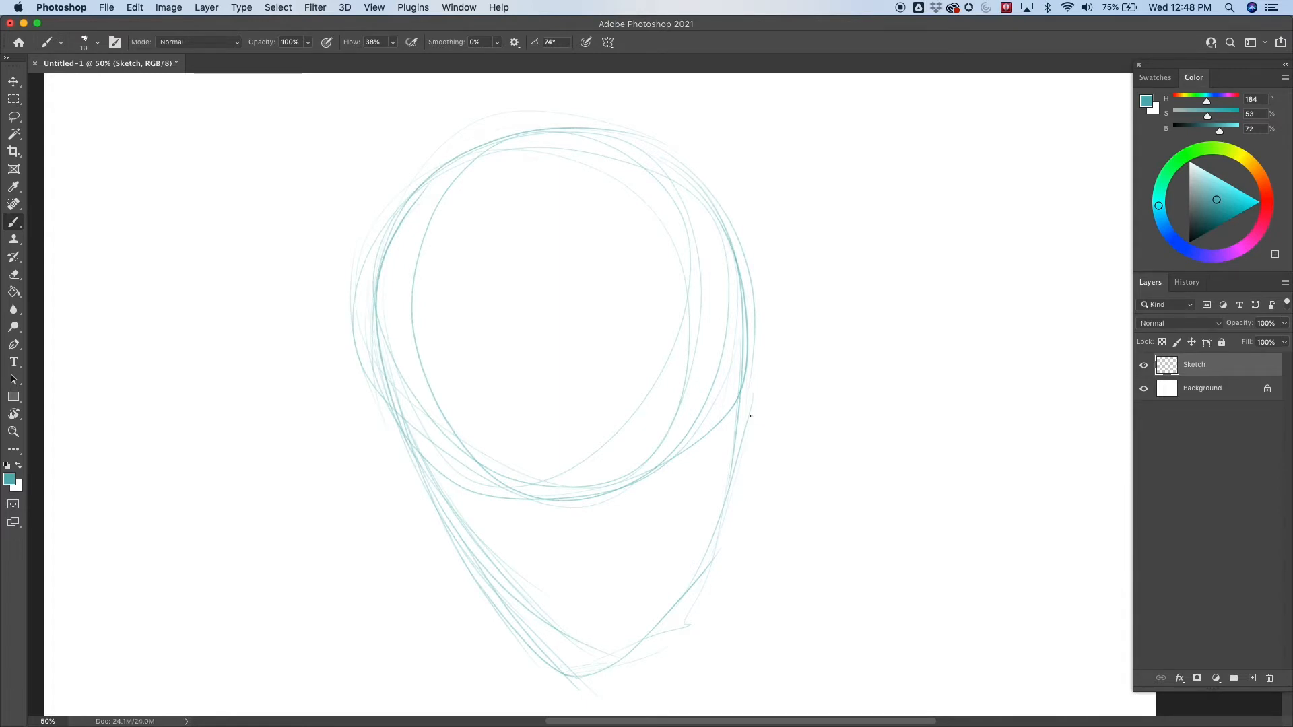
- Sketch the neck beneath the head with a long back line, a short front line under the chin and a curved base
{"action": "left_click_drag", "start_coordinate": [841, 514], "coordinate": [795, 436]}
{"action": "key", "text": "super+minus"}
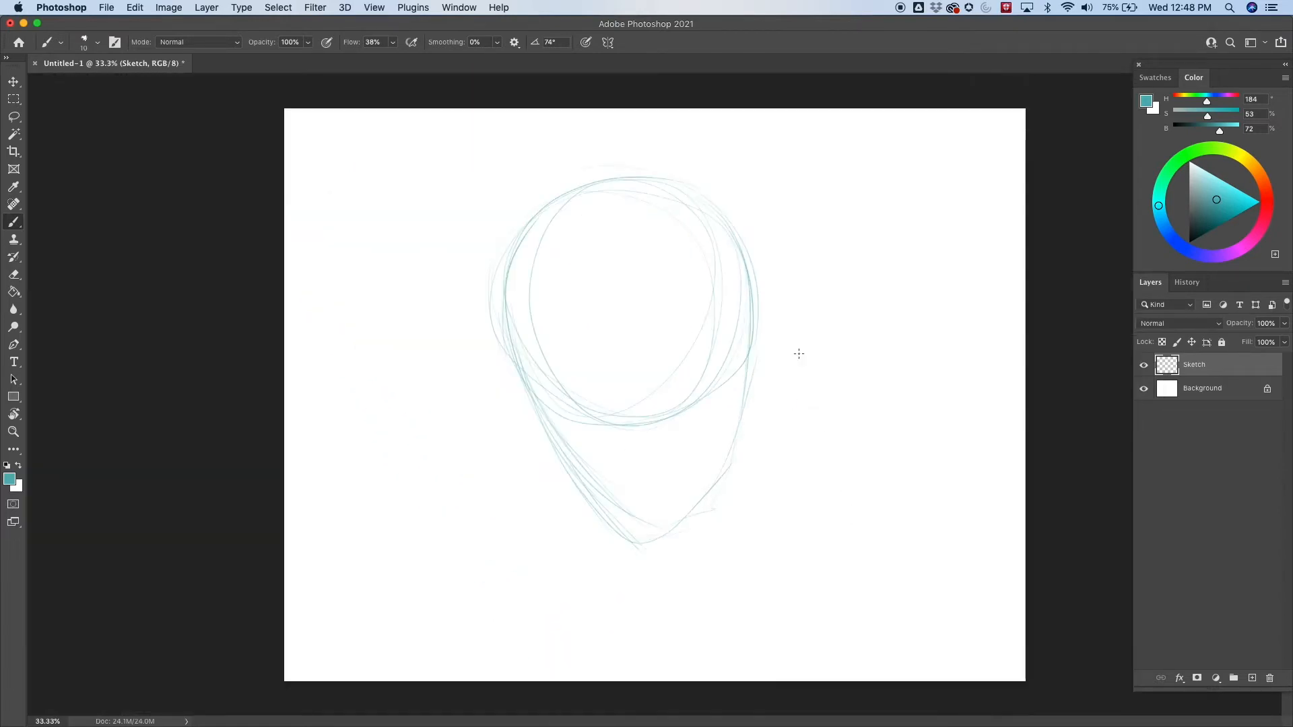
{"action": "right_click", "coordinate": [921, 375]}
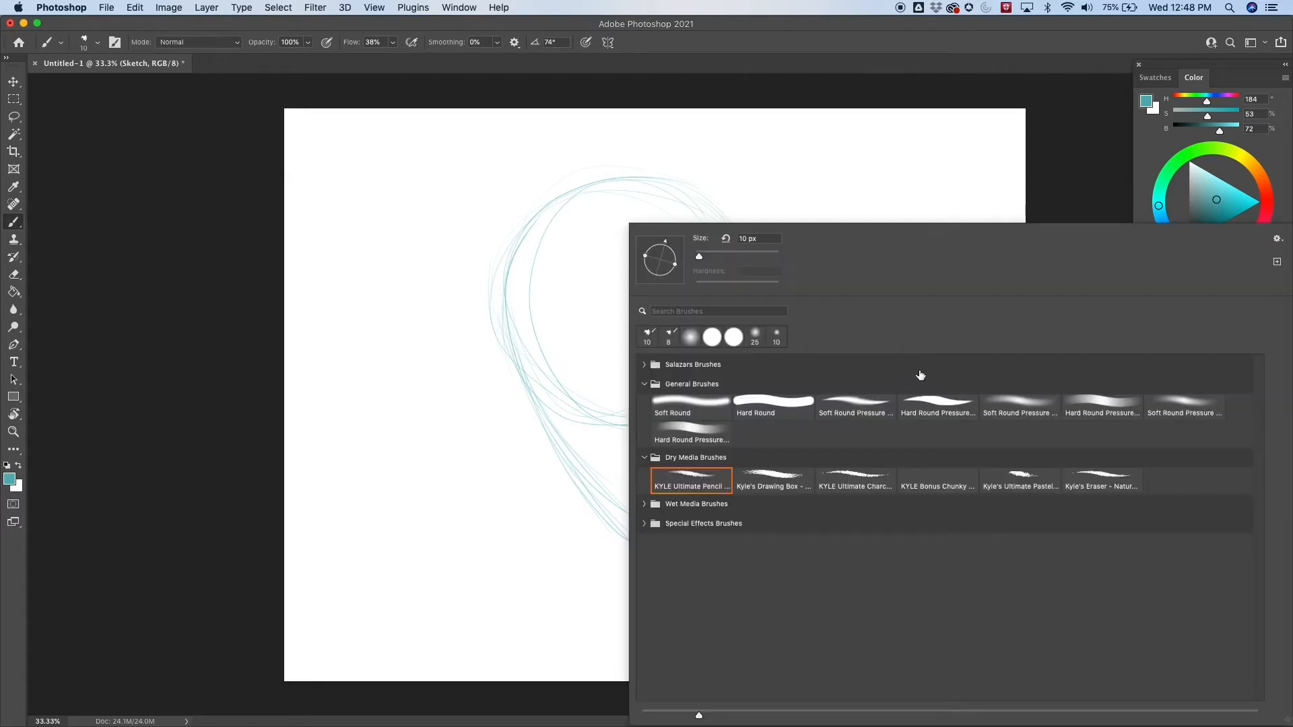
{"action": "left_click", "coordinate": [922, 65]}
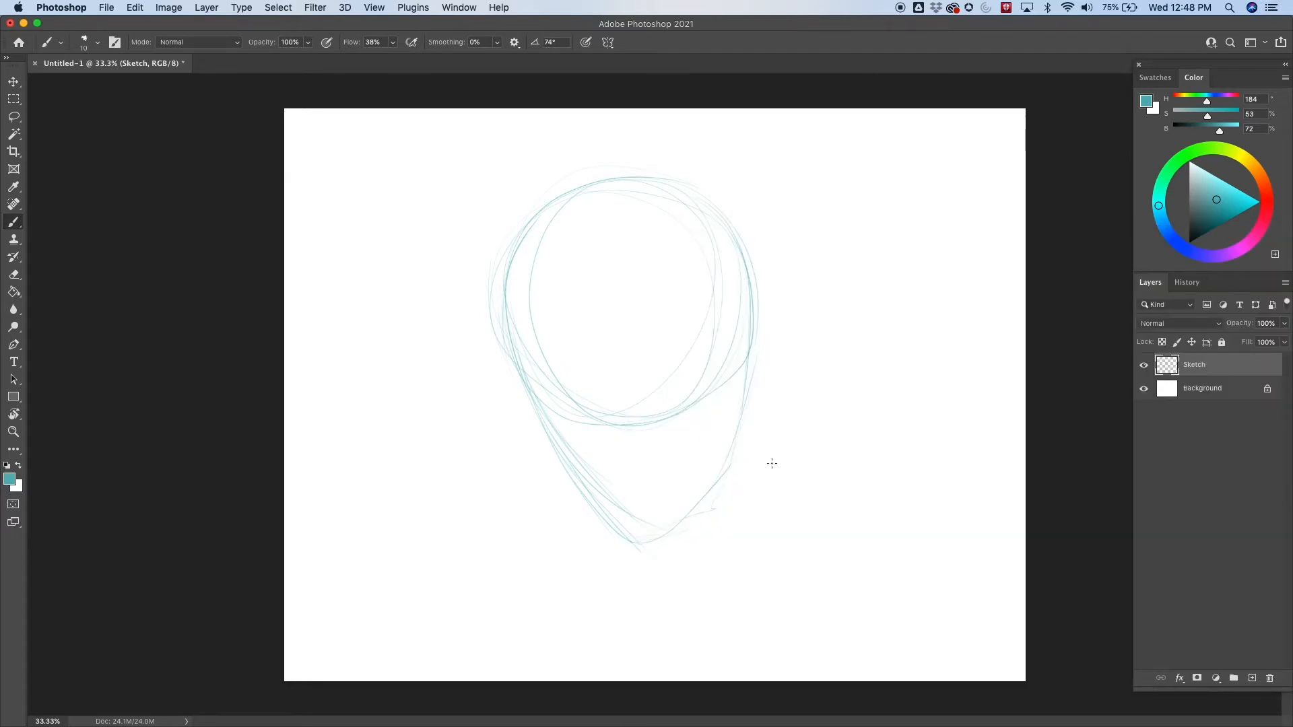
{"action": "left_click_drag", "start_coordinate": [754, 358], "coordinate": [787, 538]}
{"action": "left_click_drag", "start_coordinate": [645, 604], "coordinate": [794, 560]}
{"action": "left_click_drag", "start_coordinate": [666, 603], "coordinate": [656, 543]}
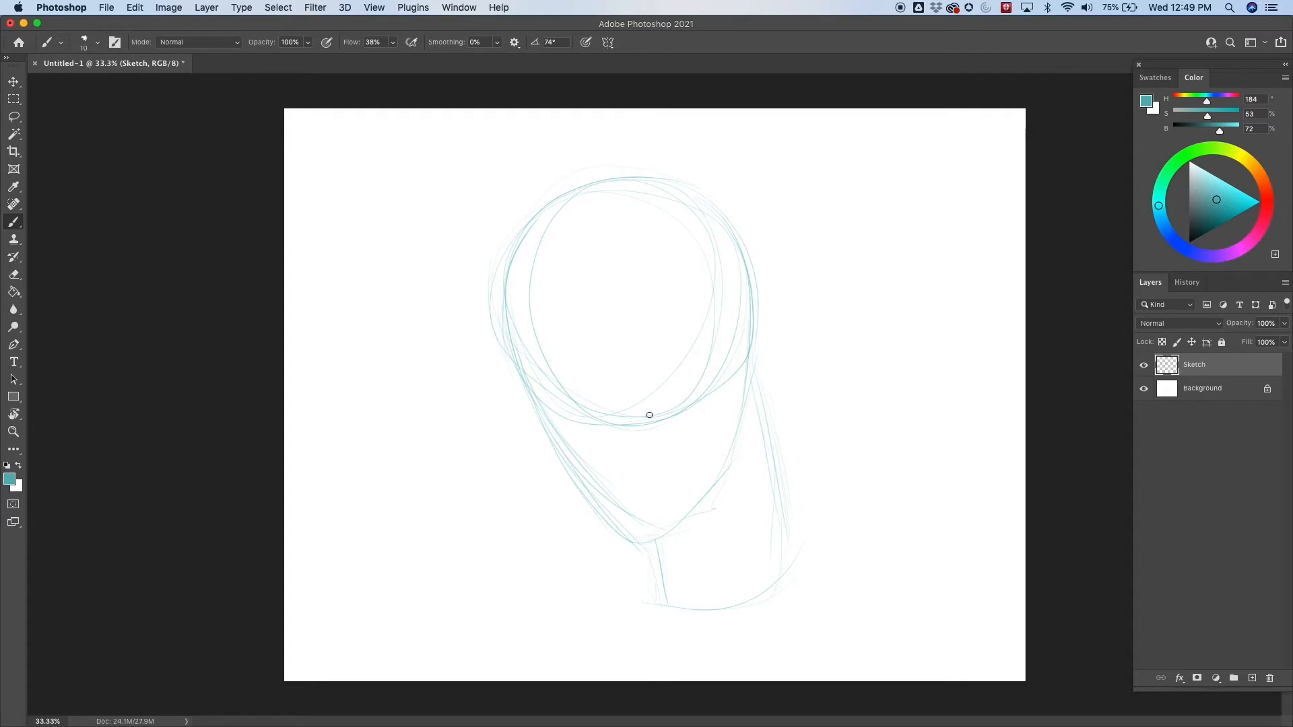
- Erase the construction lines inside the head with the Eraser enlarged to 150 px, keeping the outer contour
{"action": "key", "text": "e"}
{"action": "left_click_drag", "start_coordinate": [543, 234], "coordinate": [529, 293]}
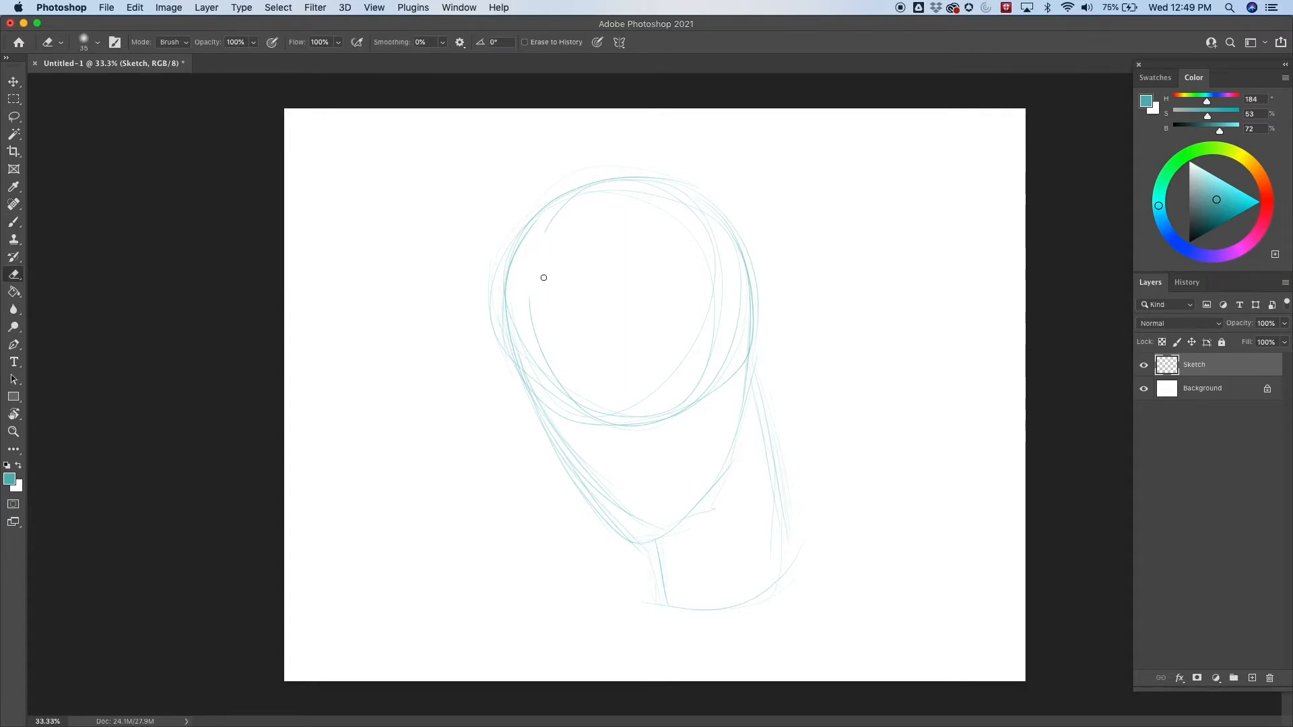
{"action": "key", "text": "]"}
{"action": "key", "text": "]"}
{"action": "key", "text": "]"}
{"action": "key", "text": "]"}
{"action": "key", "text": "]"}
{"action": "key", "text": "]"}
{"action": "key", "text": "]"}
{"action": "key", "text": "]"}
{"action": "key", "text": "]"}
{"action": "key", "text": "]"}
{"action": "mouse_move", "coordinate": [557, 225]}
{"action": "left_mouse_down"}
{"action": "mouse_move", "coordinate": [577, 430]}
{"action": "mouse_move", "coordinate": [525, 291]}
{"action": "mouse_move", "coordinate": [603, 422]}
{"action": "mouse_move", "coordinate": [707, 359]}
{"action": "mouse_move", "coordinate": [714, 256]}
{"action": "mouse_move", "coordinate": [711, 371]}
{"action": "mouse_move", "coordinate": [651, 407]}
{"action": "mouse_move", "coordinate": [721, 329]}
{"action": "left_mouse_up"}
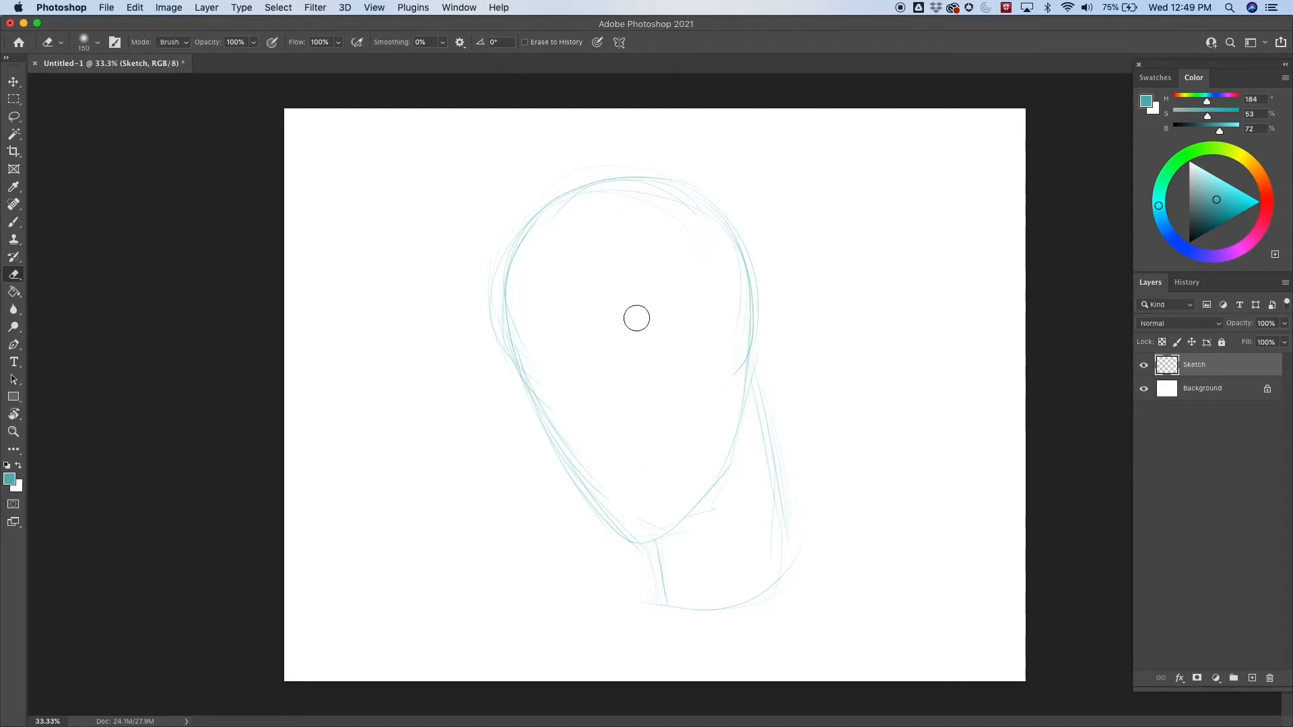
- Switch the eraser to Kyle's Eraser from the Dry Media Brushes at 80 px
{"action": "right_click", "coordinate": [635, 317]}
{"action": "left_click", "coordinate": [1102, 479]}
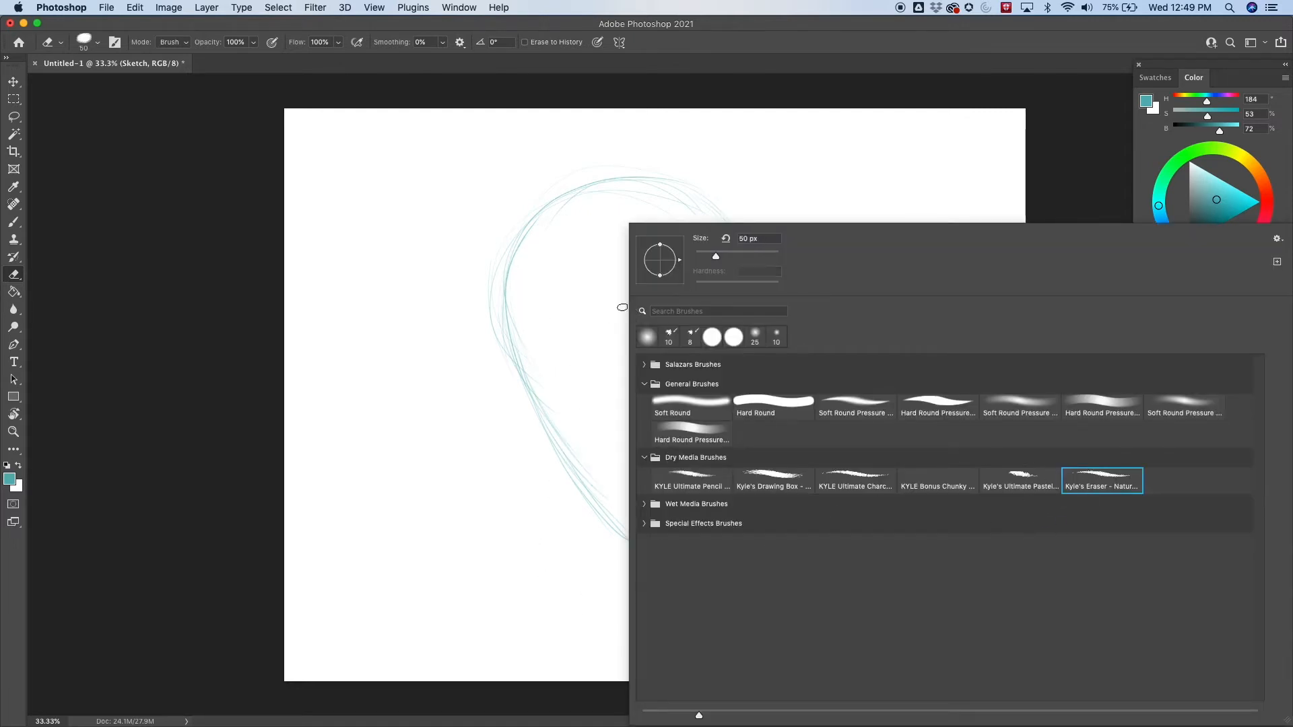
{"action": "key", "text": "Return"}
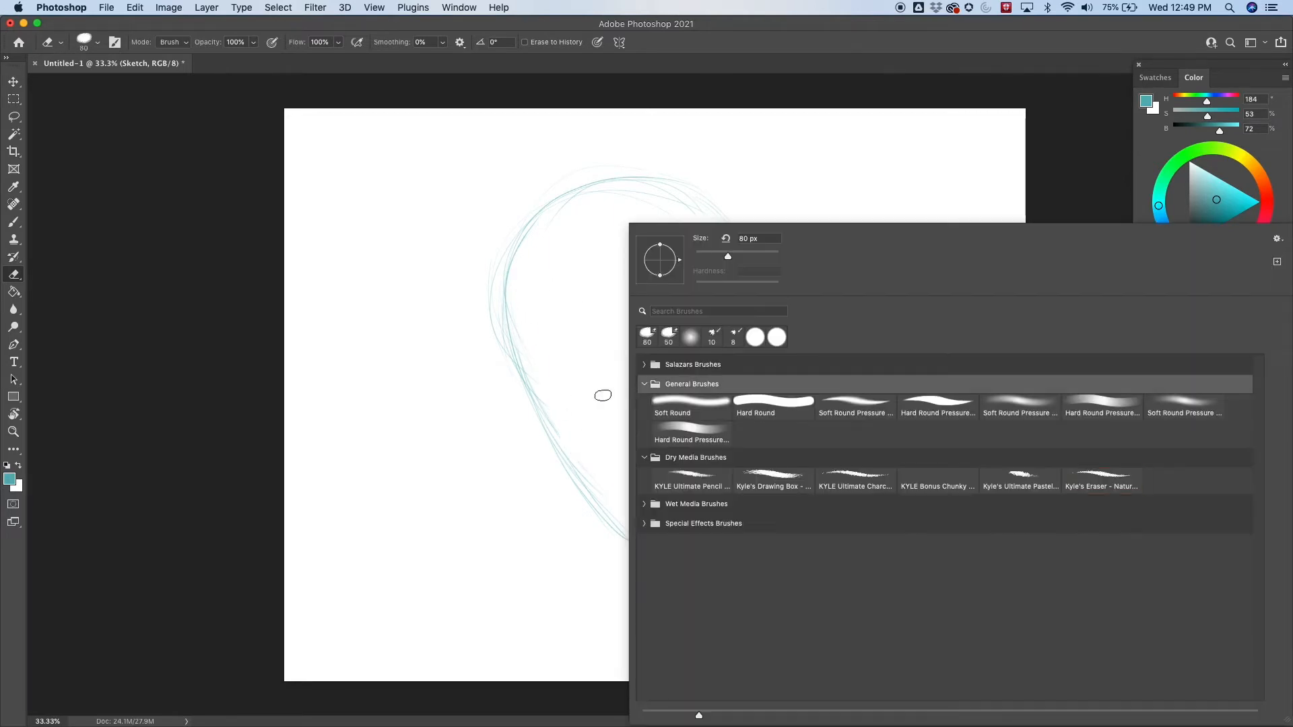
{"action": "right_click", "coordinate": [597, 396]}
{"action": "left_click", "coordinate": [570, 297]}
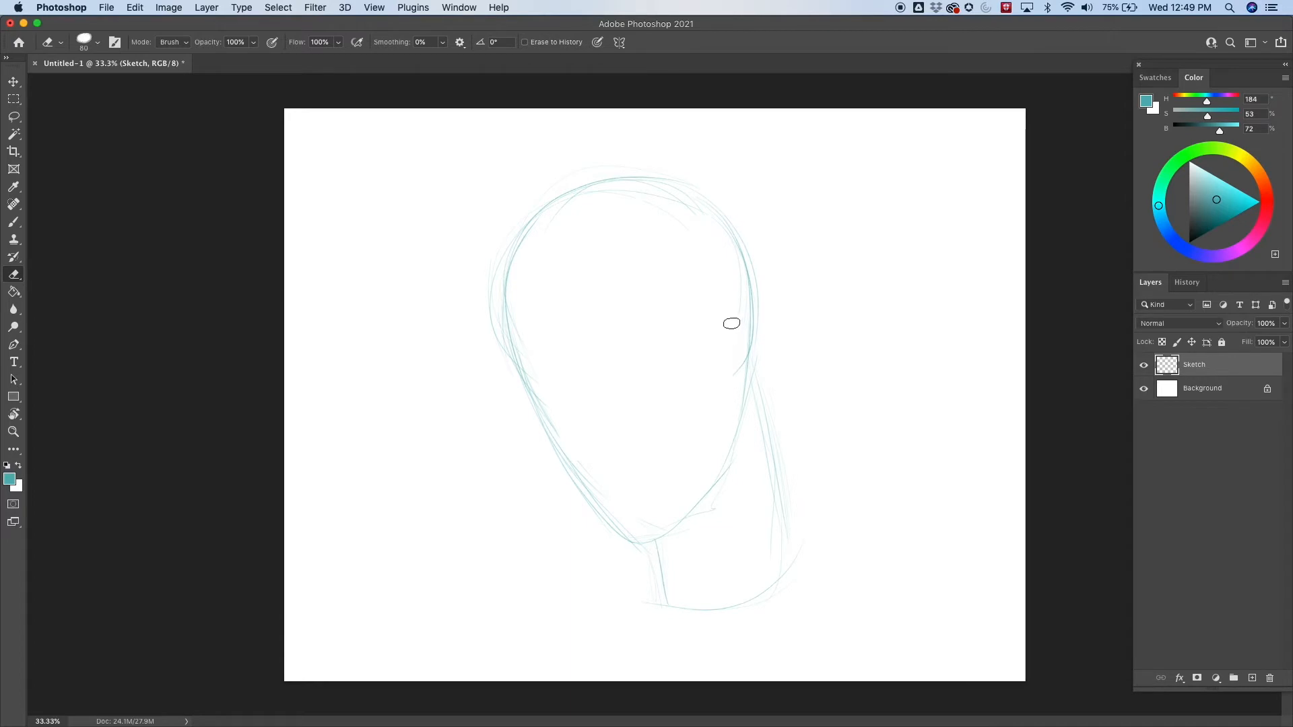
- Draw the face's curved center line with the pencil brush from the crown to the chin, and strengthen the chin's underside
{"action": "key", "text": "b"}
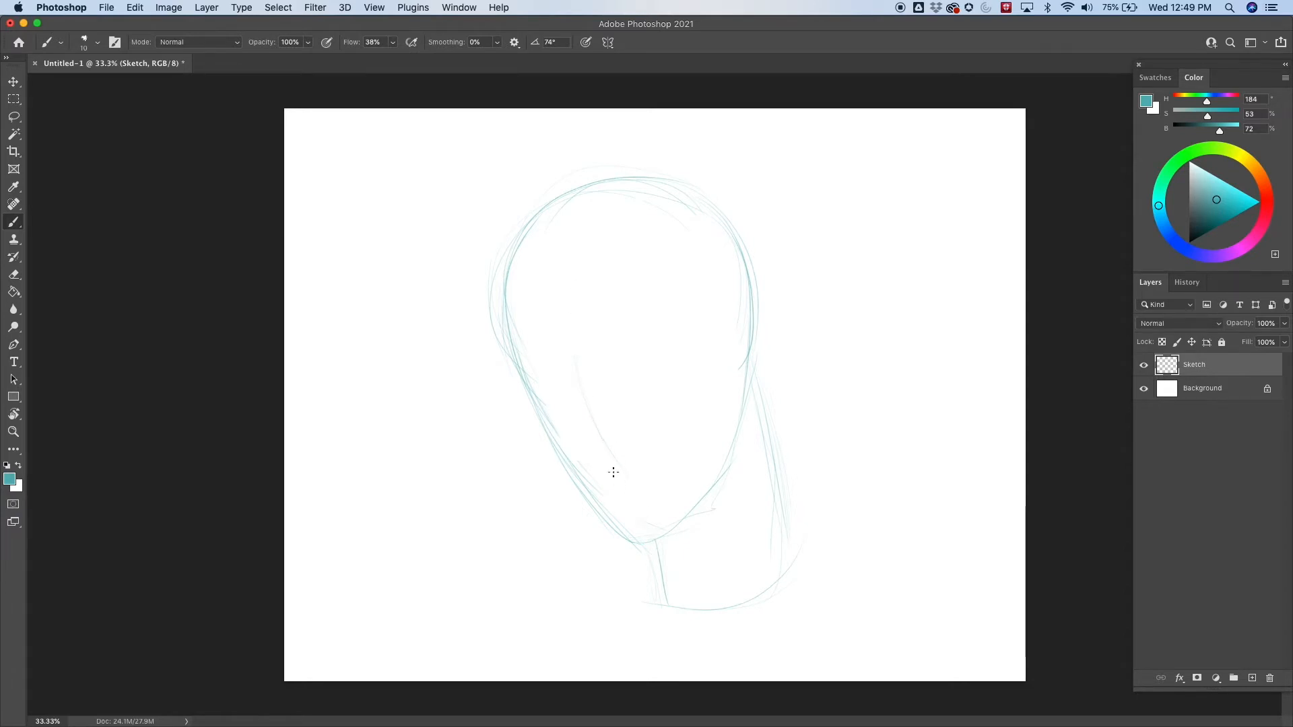
{"action": "left_click_drag", "start_coordinate": [573, 377], "coordinate": [622, 479]}
{"action": "left_click_drag", "start_coordinate": [550, 281], "coordinate": [581, 385]}
{"action": "mouse_move", "coordinate": [557, 251]}
{"action": "left_mouse_down"}
{"action": "mouse_move", "coordinate": [555, 297]}
{"action": "mouse_move", "coordinate": [597, 184]}
{"action": "mouse_move", "coordinate": [565, 360]}
{"action": "mouse_move", "coordinate": [615, 465]}
{"action": "left_mouse_up"}
{"action": "left_click_drag", "start_coordinate": [579, 394], "coordinate": [649, 531]}
{"action": "left_click_drag", "start_coordinate": [612, 461], "coordinate": [654, 536]}
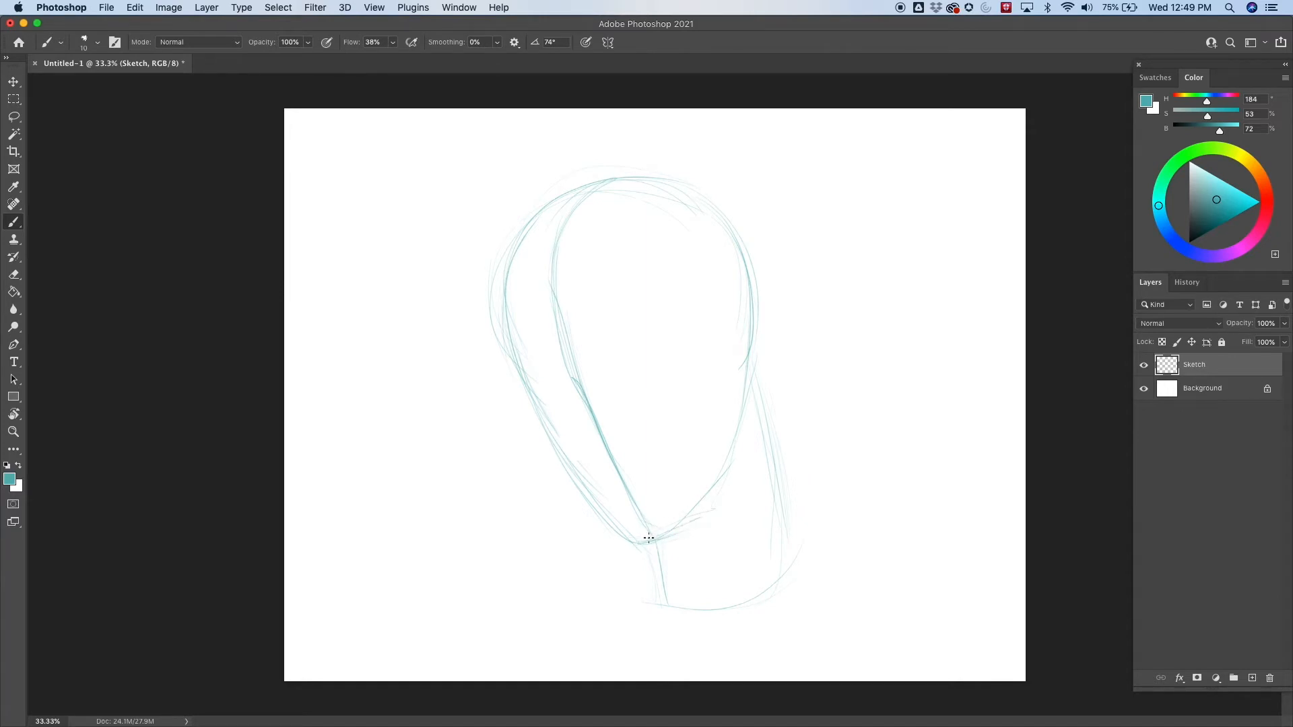
{"action": "left_click_drag", "start_coordinate": [651, 538], "coordinate": [706, 516]}
- Draw a curved eye line across the head and rough in the shoulder slope beside the neck
{"action": "mouse_move", "coordinate": [707, 325]}
{"action": "left_mouse_down"}
{"action": "mouse_move", "coordinate": [525, 384]}
{"action": "mouse_move", "coordinate": [651, 328]}
{"action": "left_mouse_up"}
{"action": "mouse_move", "coordinate": [773, 323]}
{"action": "left_mouse_down"}
{"action": "mouse_move", "coordinate": [669, 323]}
{"action": "mouse_move", "coordinate": [572, 357]}
{"action": "left_mouse_up"}
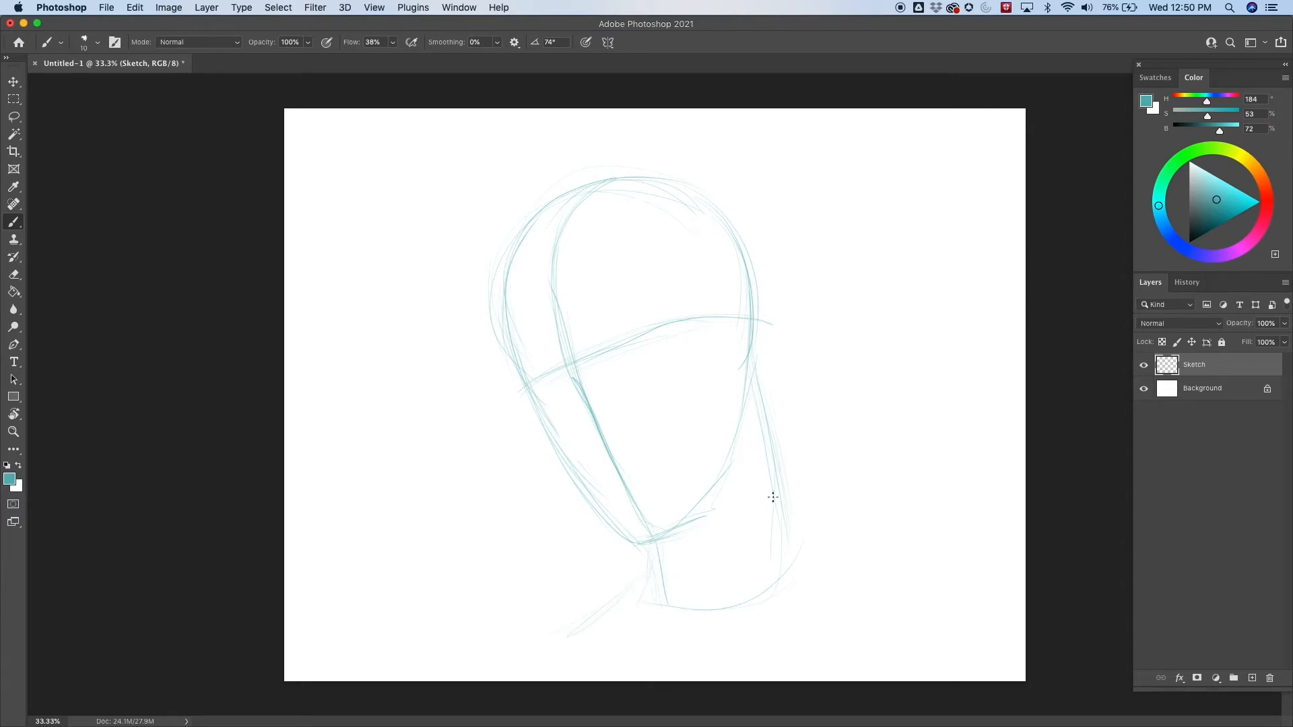
{"action": "left_click_drag", "start_coordinate": [807, 519], "coordinate": [903, 615]}
- Mark the nose and mouth positions across the center line and the ear at the head's side, and hide the side panels
{"action": "mouse_move", "coordinate": [596, 449]}
{"action": "left_mouse_down"}
{"action": "mouse_move", "coordinate": [581, 454]}
{"action": "mouse_move", "coordinate": [624, 438]}
{"action": "left_mouse_up"}
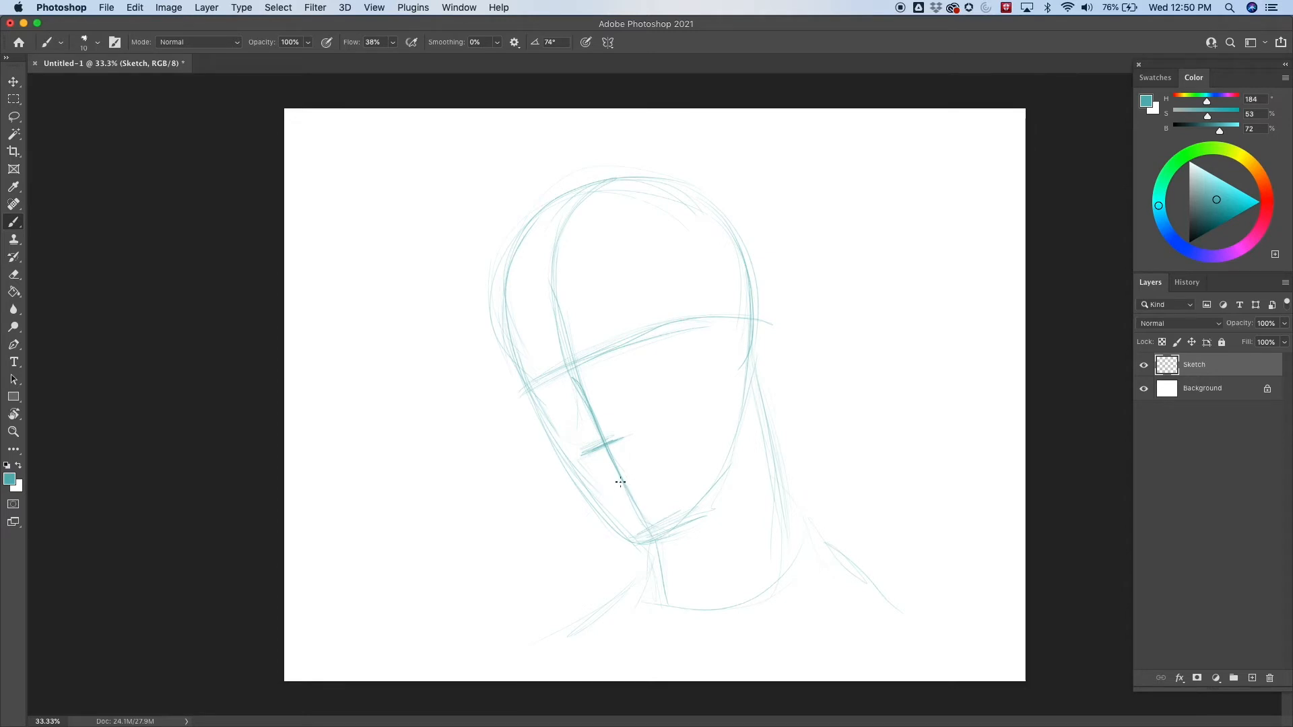
{"action": "left_click_drag", "start_coordinate": [602, 491], "coordinate": [647, 467]}
{"action": "left_click_drag", "start_coordinate": [752, 315], "coordinate": [743, 421]}
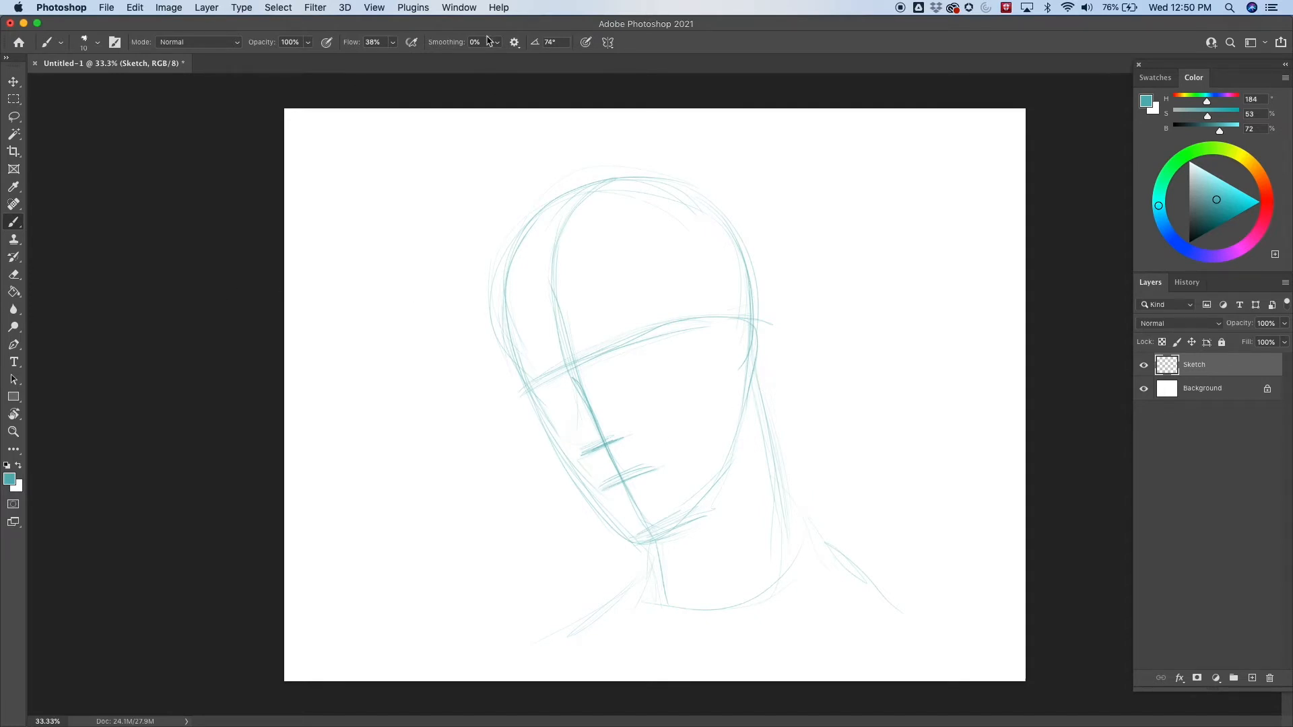
{"action": "key", "text": "shift+Tab"}
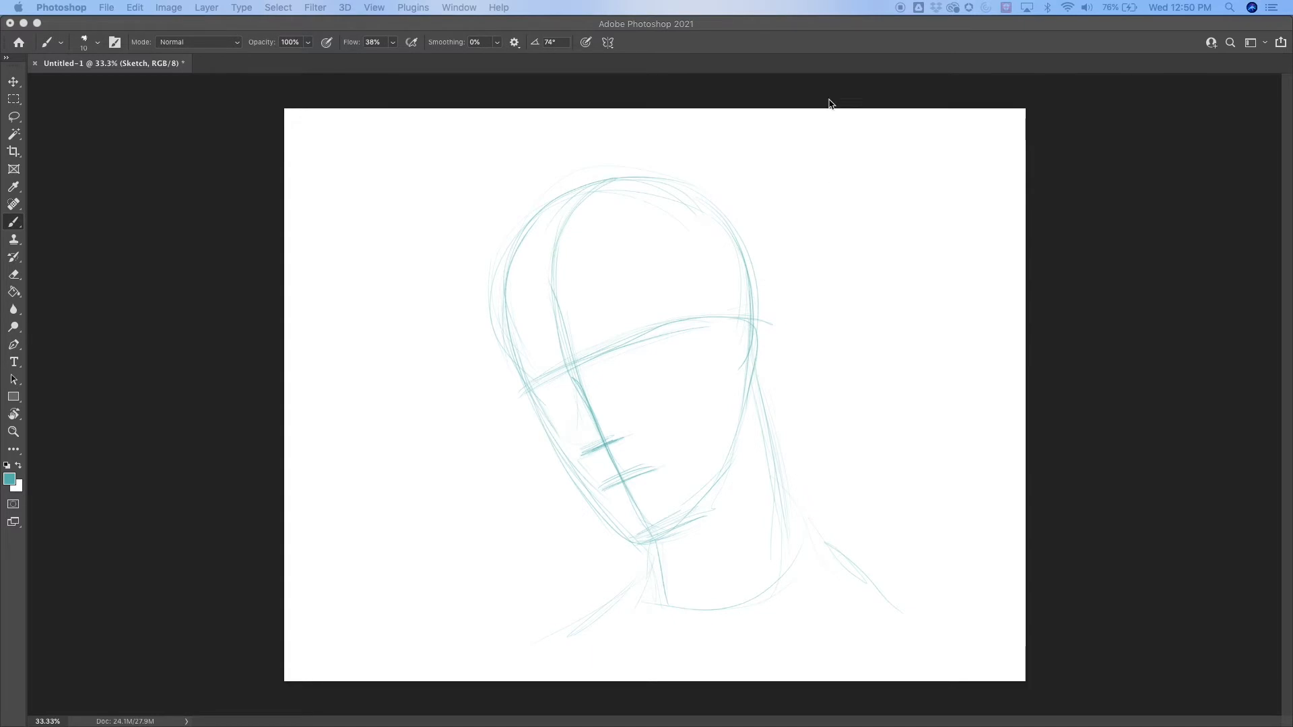
- Sketch the nose with a bridge line, round tip and nostrils, raising the brush flow to 84% for the nostrils
{"action": "left_click", "coordinate": [858, 38]}
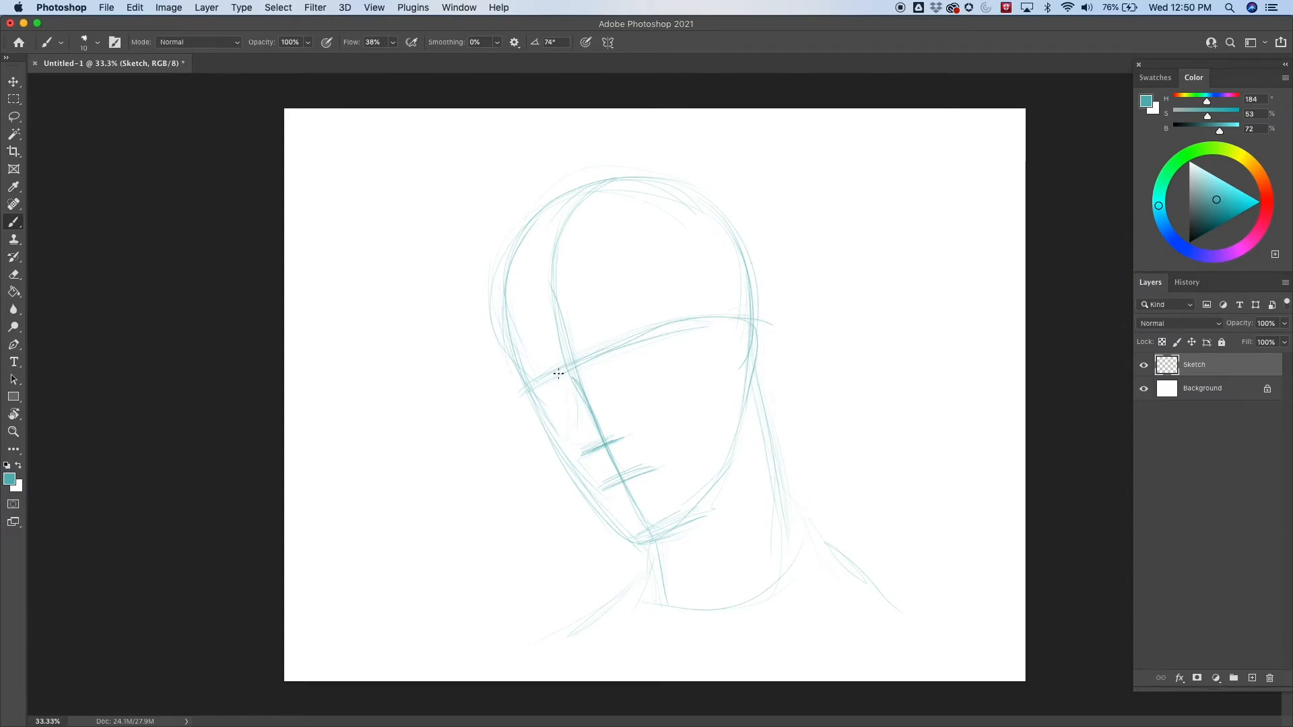
{"action": "mouse_move", "coordinate": [574, 390]}
{"action": "left_mouse_down"}
{"action": "mouse_move", "coordinate": [572, 430]}
{"action": "mouse_move", "coordinate": [605, 437]}
{"action": "mouse_move", "coordinate": [567, 438]}
{"action": "mouse_move", "coordinate": [577, 417]}
{"action": "left_mouse_up"}
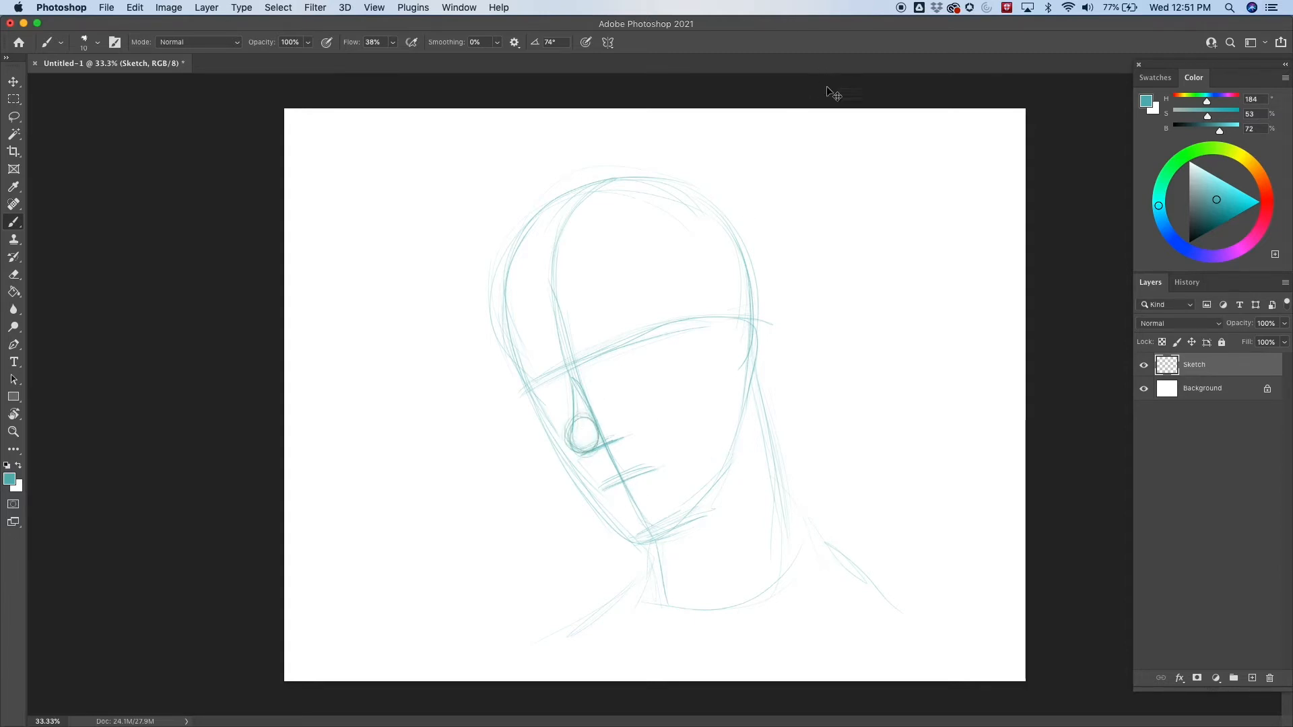
{"action": "key", "text": "super+equal"}
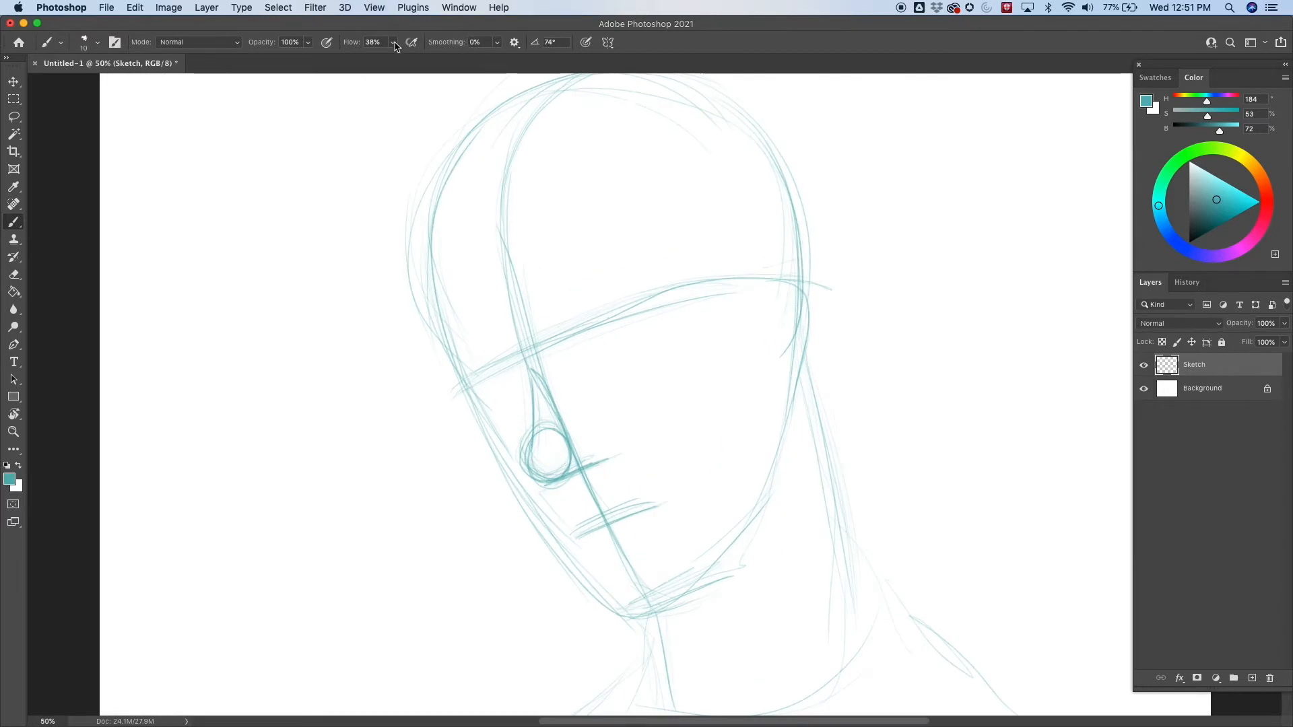
{"action": "left_click_drag", "start_coordinate": [393, 42], "coordinate": [424, 64]}
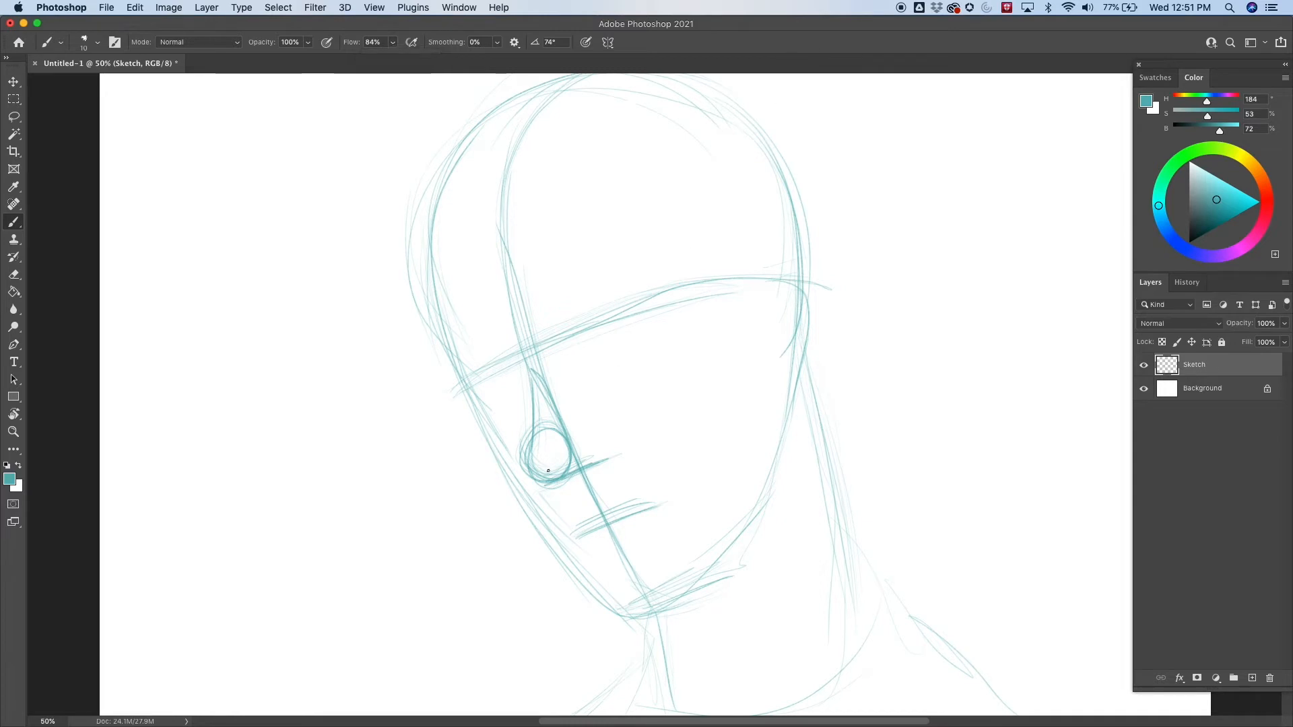
{"action": "mouse_move", "coordinate": [569, 469]}
{"action": "left_mouse_down"}
{"action": "mouse_move", "coordinate": [574, 448]}
{"action": "mouse_move", "coordinate": [577, 470]}
{"action": "mouse_move", "coordinate": [599, 456]}
{"action": "mouse_move", "coordinate": [529, 476]}
{"action": "left_mouse_up"}
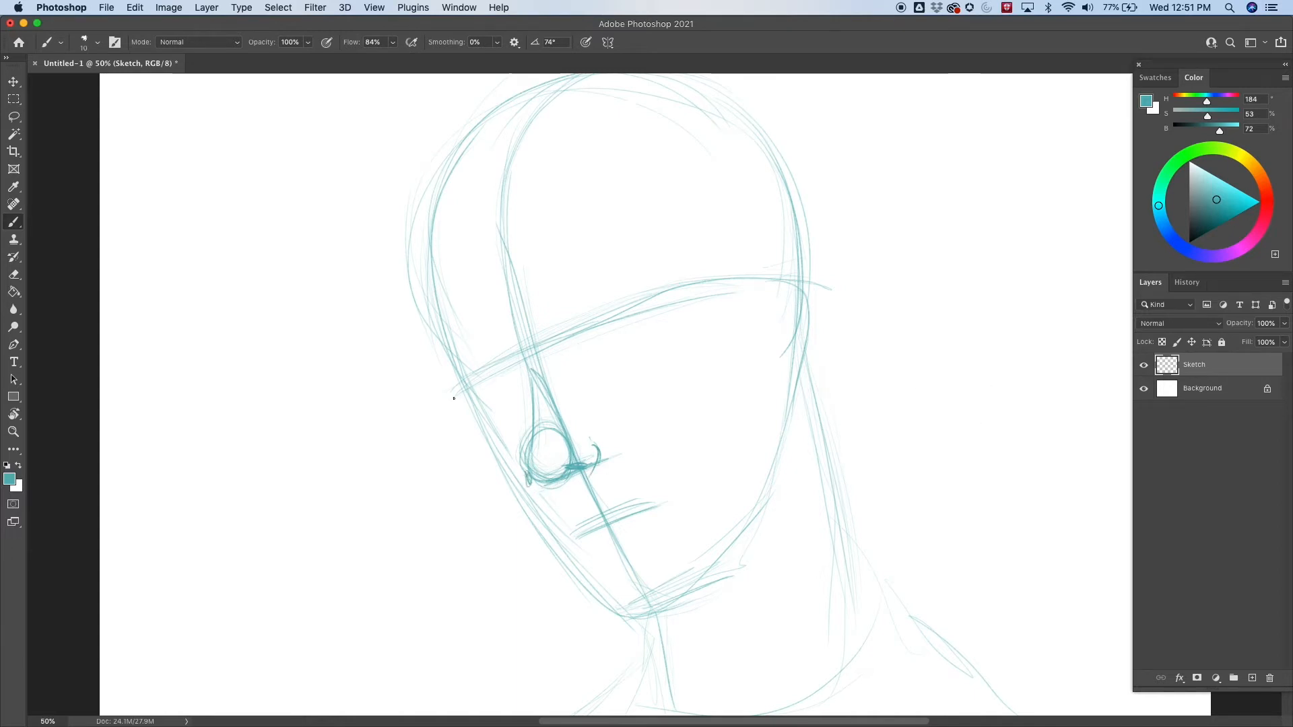
- Draw the far cheek's contour below the eye line and the curve joining the nose bridge to the far brow
{"action": "left_click_drag", "start_coordinate": [461, 407], "coordinate": [504, 491]}
{"action": "mouse_move", "coordinate": [479, 434]}
{"action": "left_mouse_down"}
{"action": "mouse_move", "coordinate": [512, 500]}
{"action": "mouse_move", "coordinate": [546, 489]}
{"action": "left_mouse_up"}
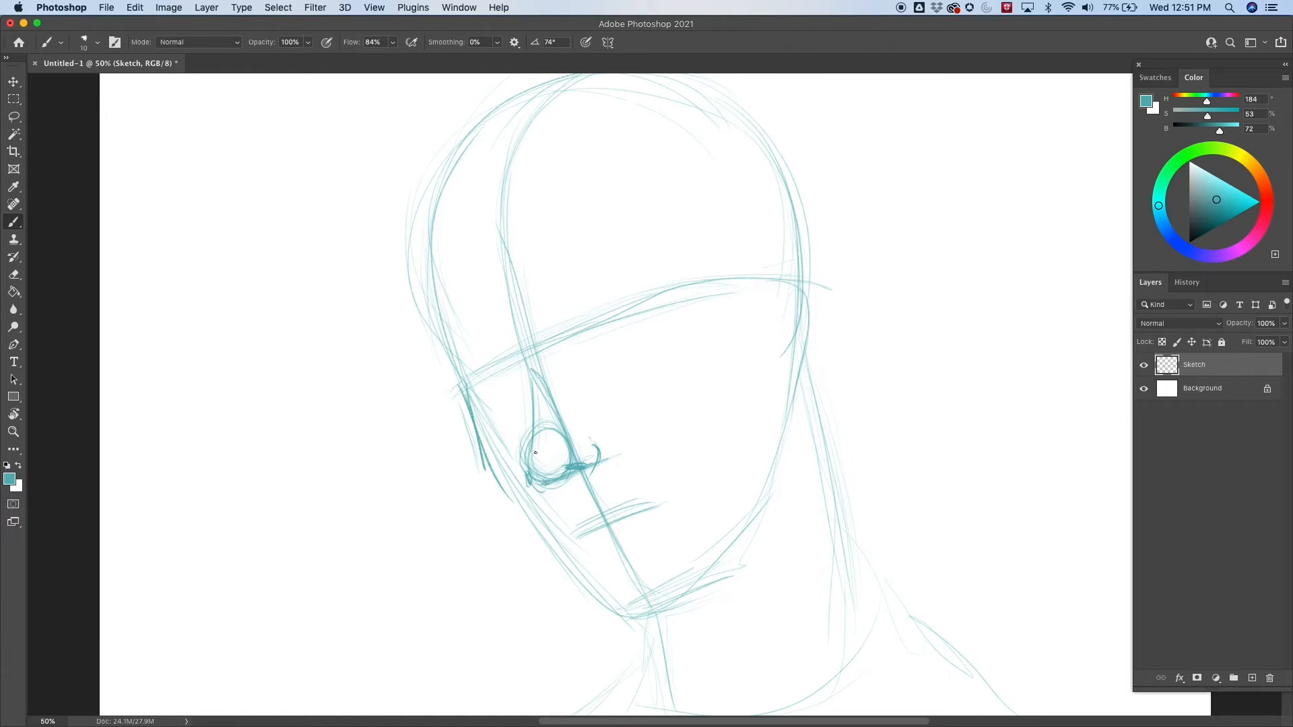
{"action": "mouse_move", "coordinate": [538, 424]}
{"action": "left_mouse_down"}
{"action": "mouse_move", "coordinate": [518, 342]}
{"action": "mouse_move", "coordinate": [524, 369]}
{"action": "mouse_move", "coordinate": [489, 325]}
{"action": "mouse_move", "coordinate": [457, 315]}
{"action": "mouse_move", "coordinate": [516, 340]}
{"action": "left_mouse_up"}
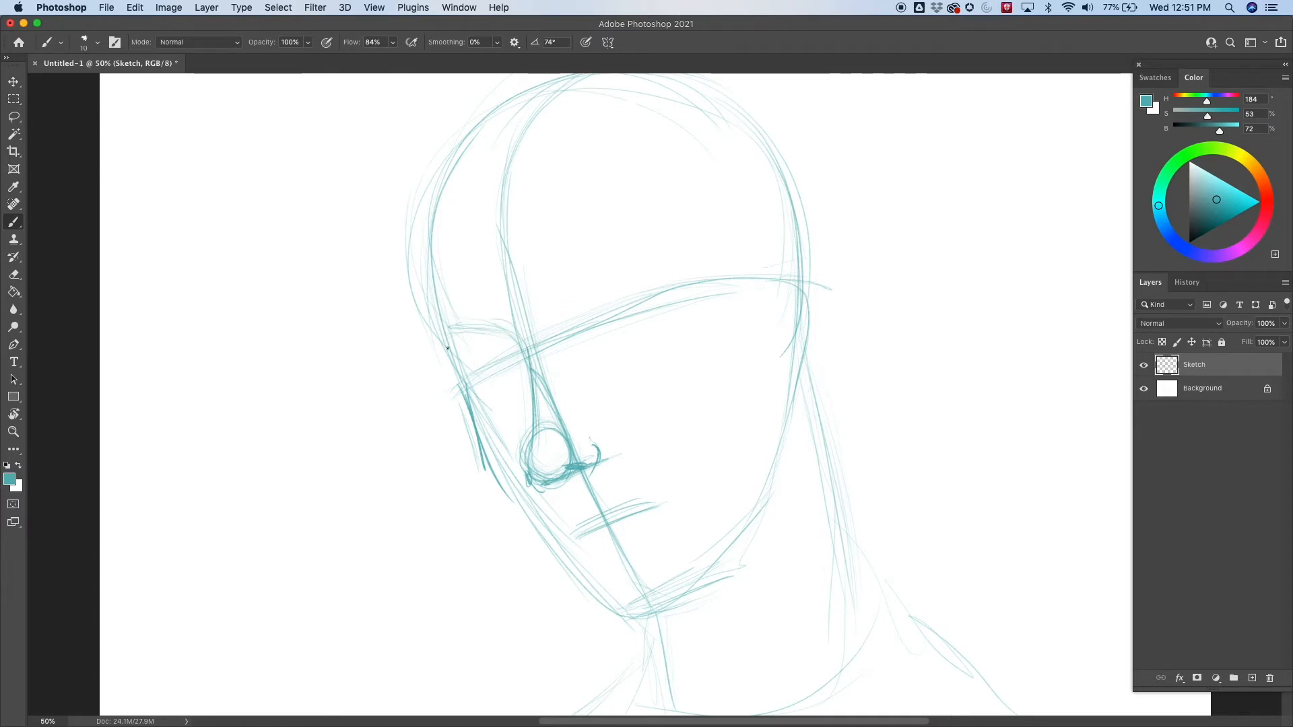
- Draw the far eye socket's outer edge and the far eye's lids, and strengthen the nose bridge beside it
{"action": "left_click_drag", "start_coordinate": [437, 347], "coordinate": [464, 378]}
{"action": "mouse_move", "coordinate": [524, 353]}
{"action": "left_mouse_down"}
{"action": "mouse_move", "coordinate": [471, 391]}
{"action": "mouse_move", "coordinate": [474, 363]}
{"action": "mouse_move", "coordinate": [475, 393]}
{"action": "mouse_move", "coordinate": [472, 365]}
{"action": "mouse_move", "coordinate": [477, 395]}
{"action": "left_mouse_up"}
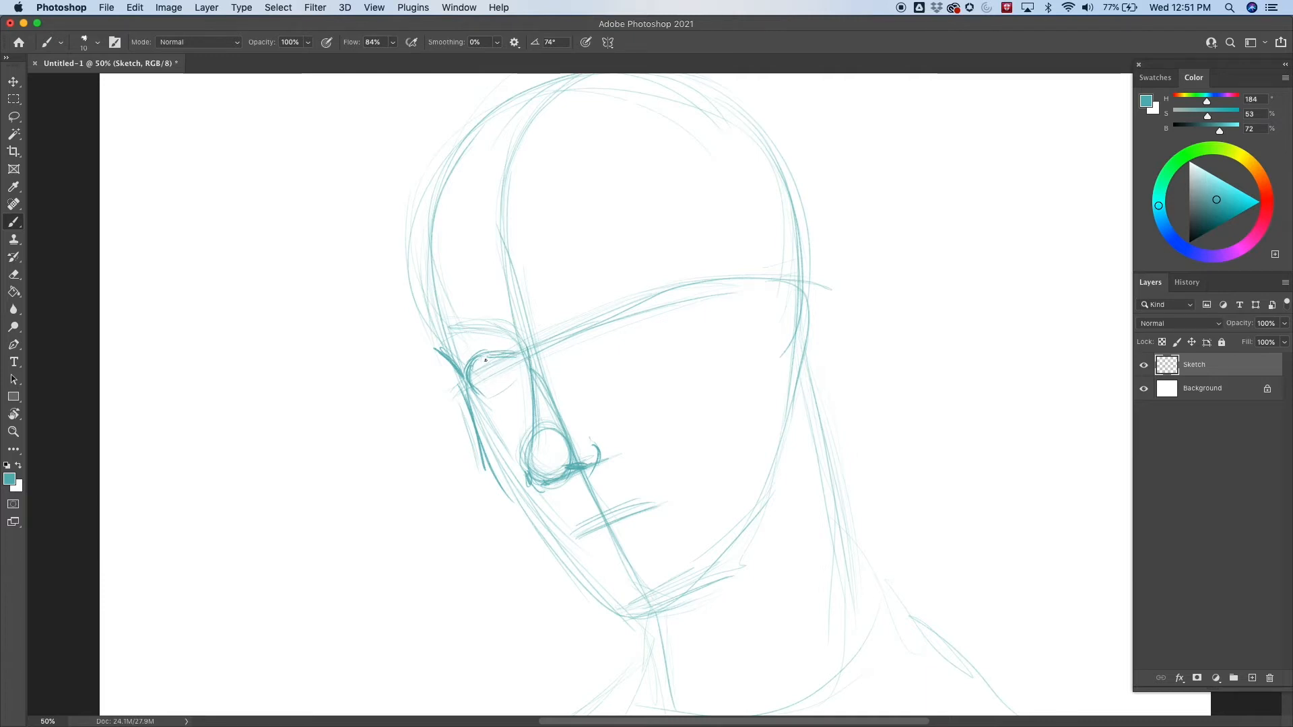
{"action": "left_click_drag", "start_coordinate": [469, 380], "coordinate": [485, 394]}
{"action": "left_click_drag", "start_coordinate": [481, 395], "coordinate": [518, 357]}
{"action": "left_click_drag", "start_coordinate": [516, 335], "coordinate": [529, 407]}
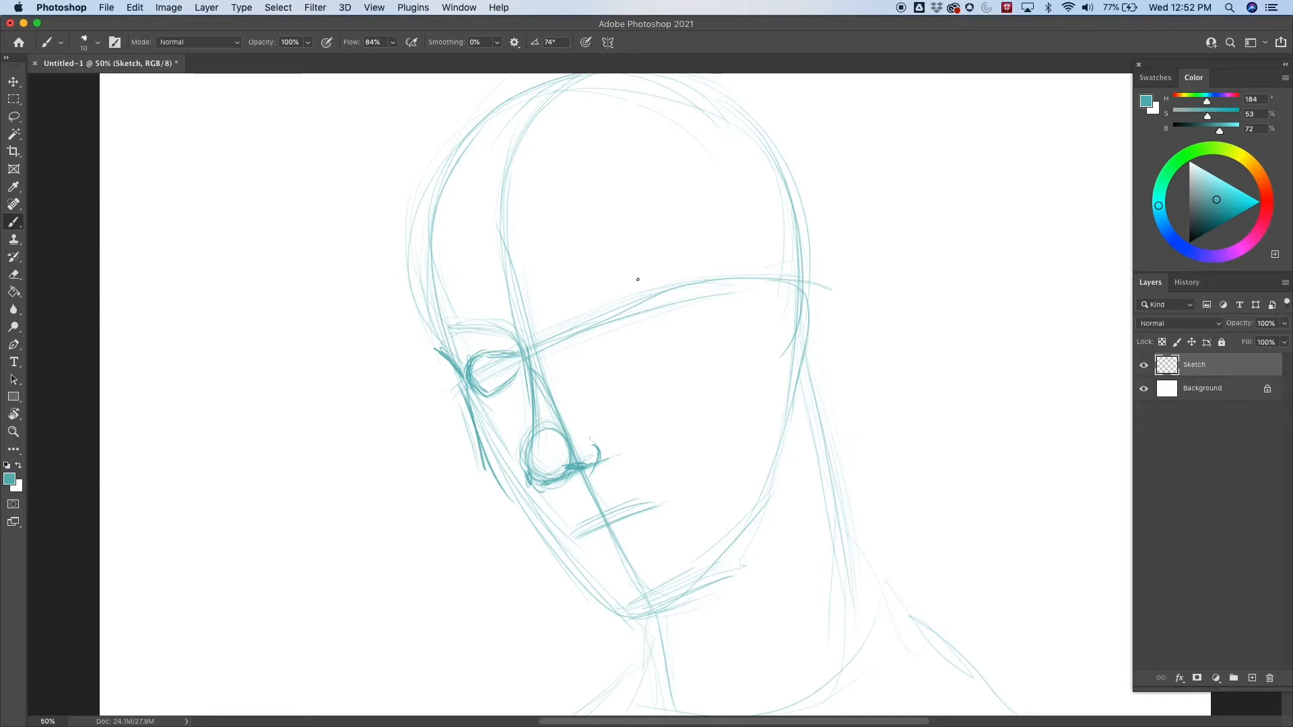
- Draw the near eye as a slanted almond shape on the eye line, with a dark inner corner
{"action": "left_click_drag", "start_coordinate": [570, 337], "coordinate": [593, 312]}
{"action": "mouse_move", "coordinate": [591, 324]}
{"action": "left_mouse_down"}
{"action": "mouse_move", "coordinate": [660, 296]}
{"action": "mouse_move", "coordinate": [604, 323]}
{"action": "mouse_move", "coordinate": [661, 289]}
{"action": "mouse_move", "coordinate": [600, 310]}
{"action": "mouse_move", "coordinate": [642, 287]}
{"action": "mouse_move", "coordinate": [602, 295]}
{"action": "mouse_move", "coordinate": [582, 337]}
{"action": "mouse_move", "coordinate": [622, 331]}
{"action": "mouse_move", "coordinate": [593, 335]}
{"action": "mouse_move", "coordinate": [658, 295]}
{"action": "mouse_move", "coordinate": [596, 304]}
{"action": "mouse_move", "coordinate": [655, 294]}
{"action": "mouse_move", "coordinate": [626, 330]}
{"action": "mouse_move", "coordinate": [657, 294]}
{"action": "mouse_move", "coordinate": [657, 305]}
{"action": "mouse_move", "coordinate": [602, 296]}
{"action": "mouse_move", "coordinate": [602, 335]}
{"action": "left_mouse_up"}
{"action": "left_click_drag", "start_coordinate": [587, 337], "coordinate": [614, 332]}
{"action": "left_click_drag", "start_coordinate": [629, 328], "coordinate": [649, 316]}
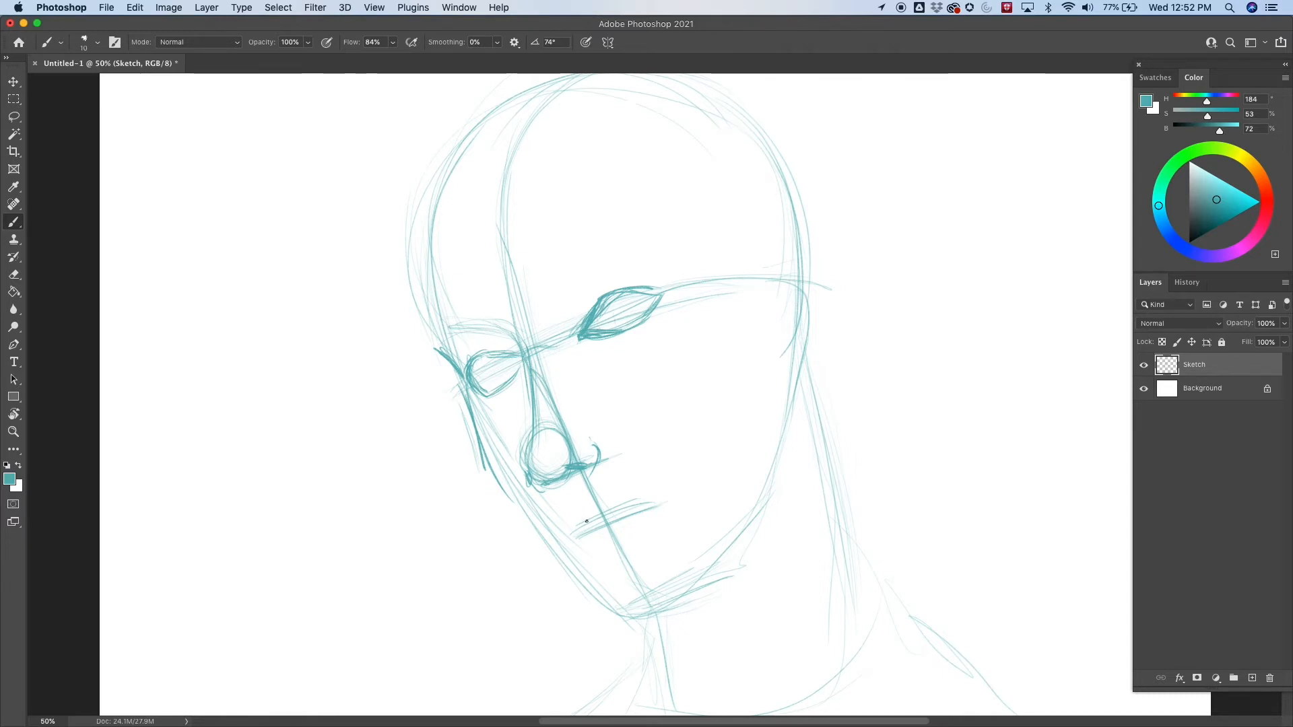
- Mark the mouth's far edge and reinforce the center line from the nose base to the chin
{"action": "left_click_drag", "start_coordinate": [563, 532], "coordinate": [569, 509]}
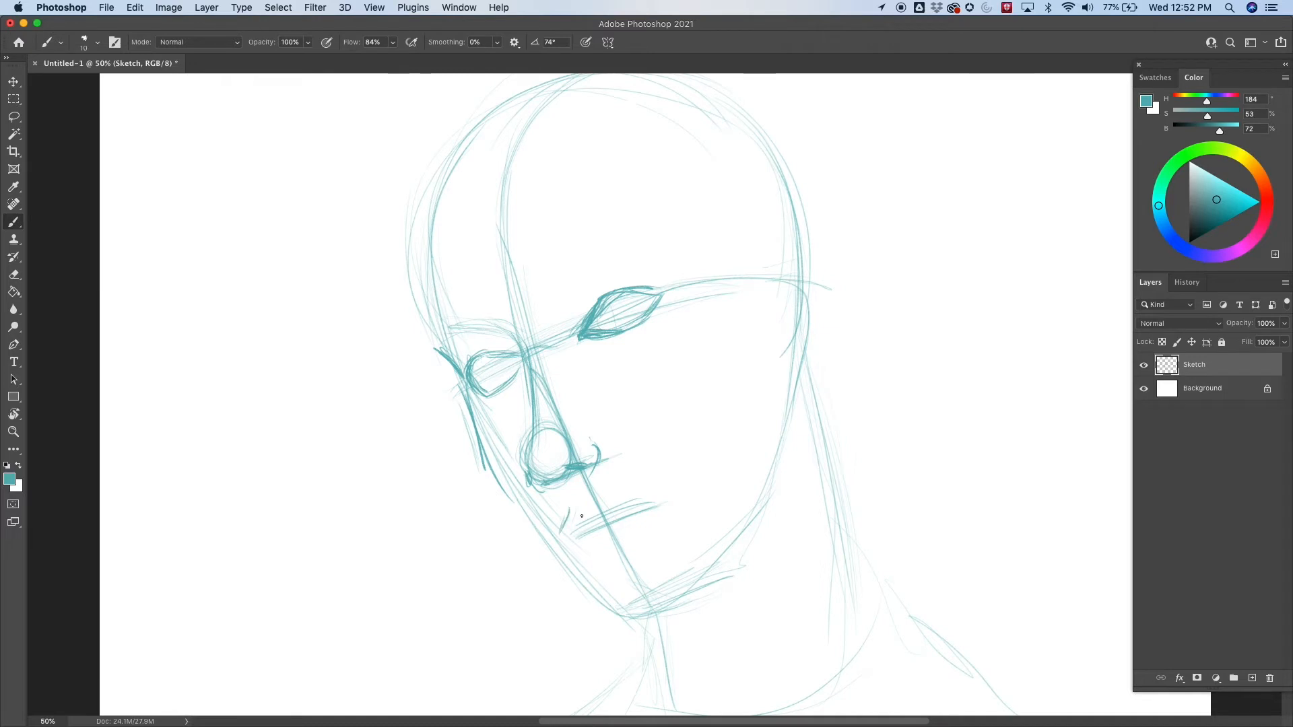
{"action": "left_click_drag", "start_coordinate": [601, 519], "coordinate": [644, 594]}
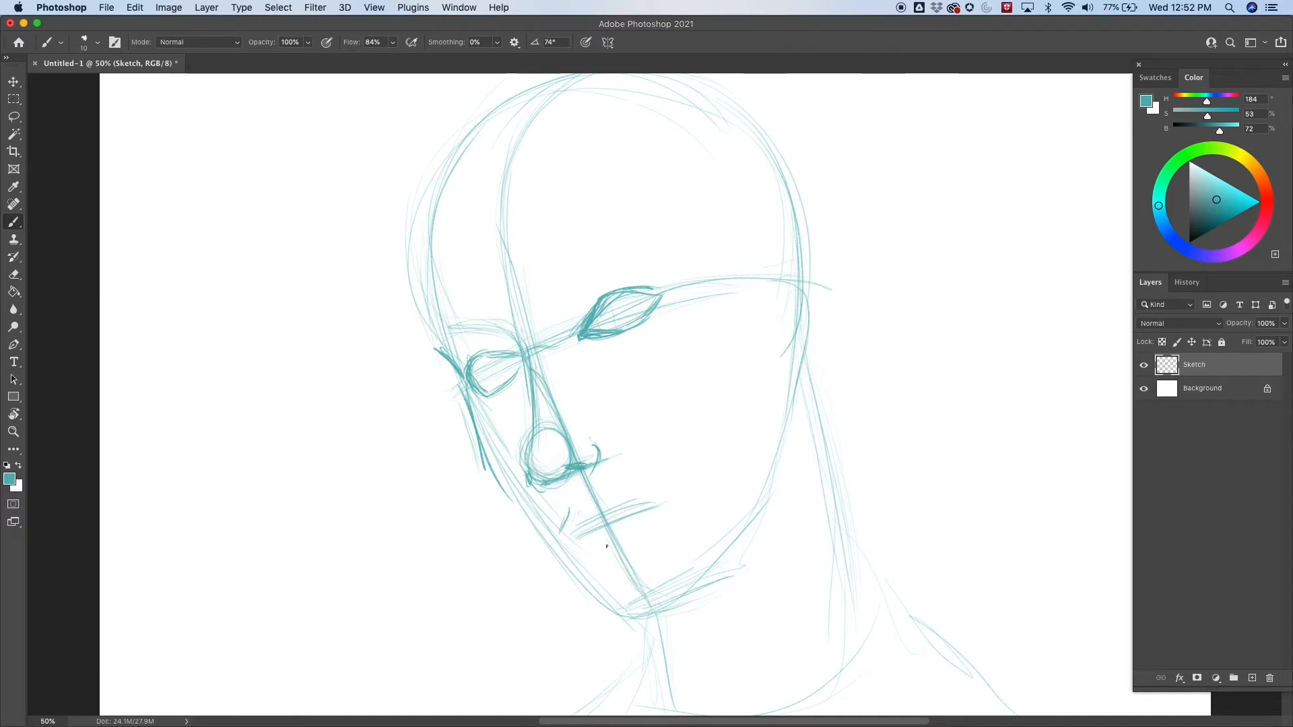
{"action": "left_click_drag", "start_coordinate": [573, 484], "coordinate": [652, 599]}
- Erase the nose's construction circle and the center line between the eyes and over the forehead, with opacity at 50%
{"action": "left_click_drag", "start_coordinate": [573, 529], "coordinate": [581, 539]}
{"action": "mouse_move", "coordinate": [569, 398]}
{"action": "left_mouse_down"}
{"action": "mouse_move", "coordinate": [549, 358]}
{"action": "mouse_move", "coordinate": [544, 391]}
{"action": "left_mouse_up"}
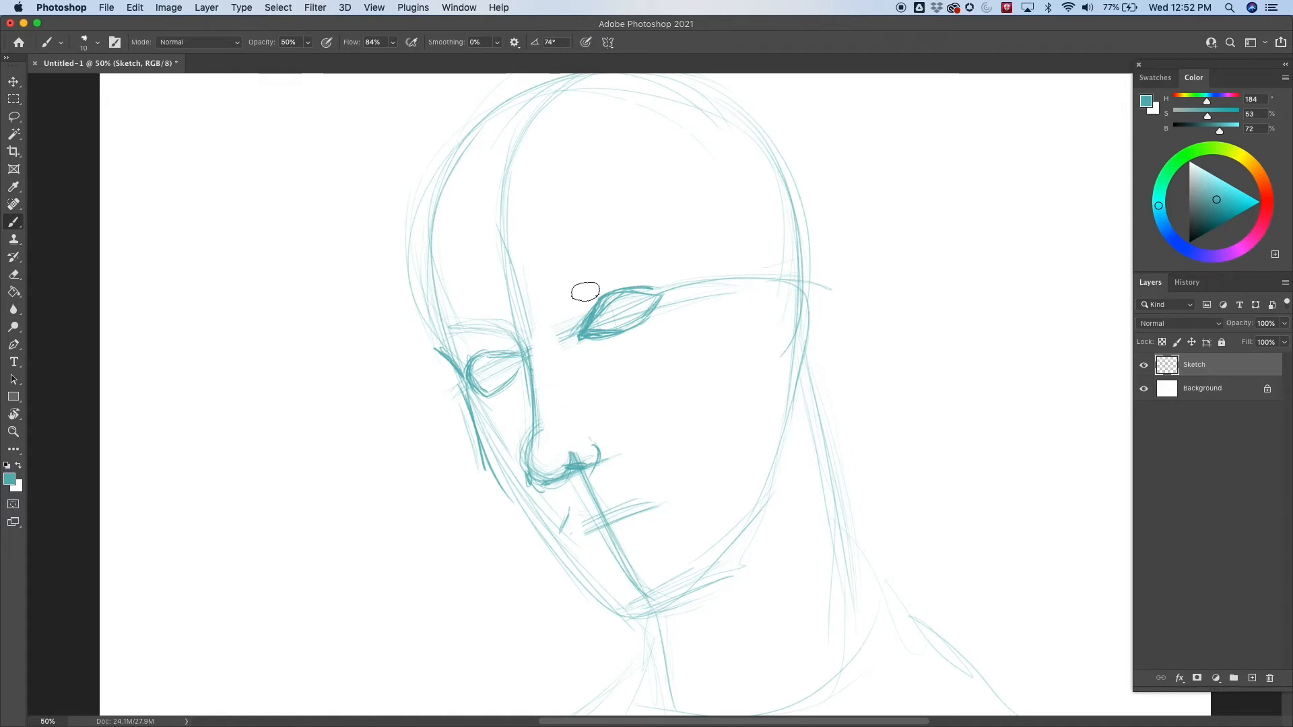
{"action": "key", "text": "5"}
{"action": "left_click_drag", "start_coordinate": [511, 159], "coordinate": [507, 246]}
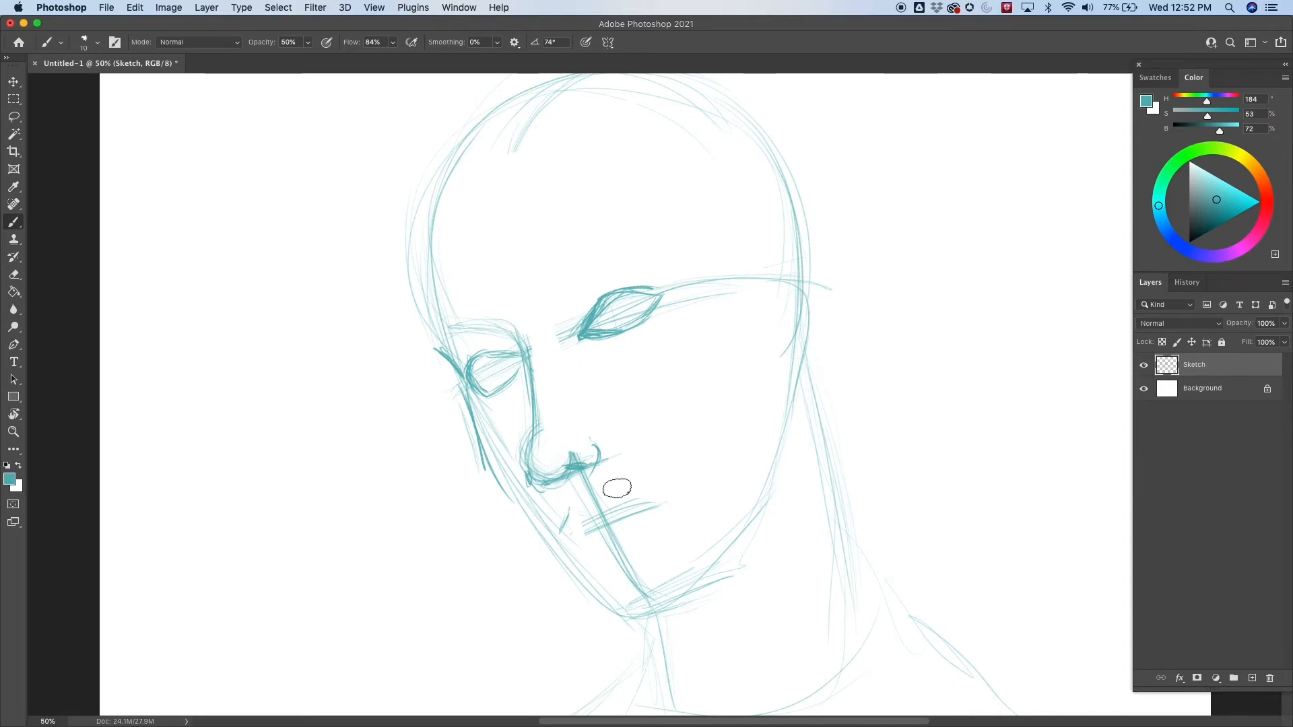
- Erase the mouth guidelines and the center line from nose to chin, and lighten the lines under the nose
{"action": "mouse_move", "coordinate": [618, 487]}
{"action": "left_mouse_down"}
{"action": "mouse_move", "coordinate": [593, 501]}
{"action": "mouse_move", "coordinate": [602, 546]}
{"action": "mouse_move", "coordinate": [637, 499]}
{"action": "left_mouse_up"}
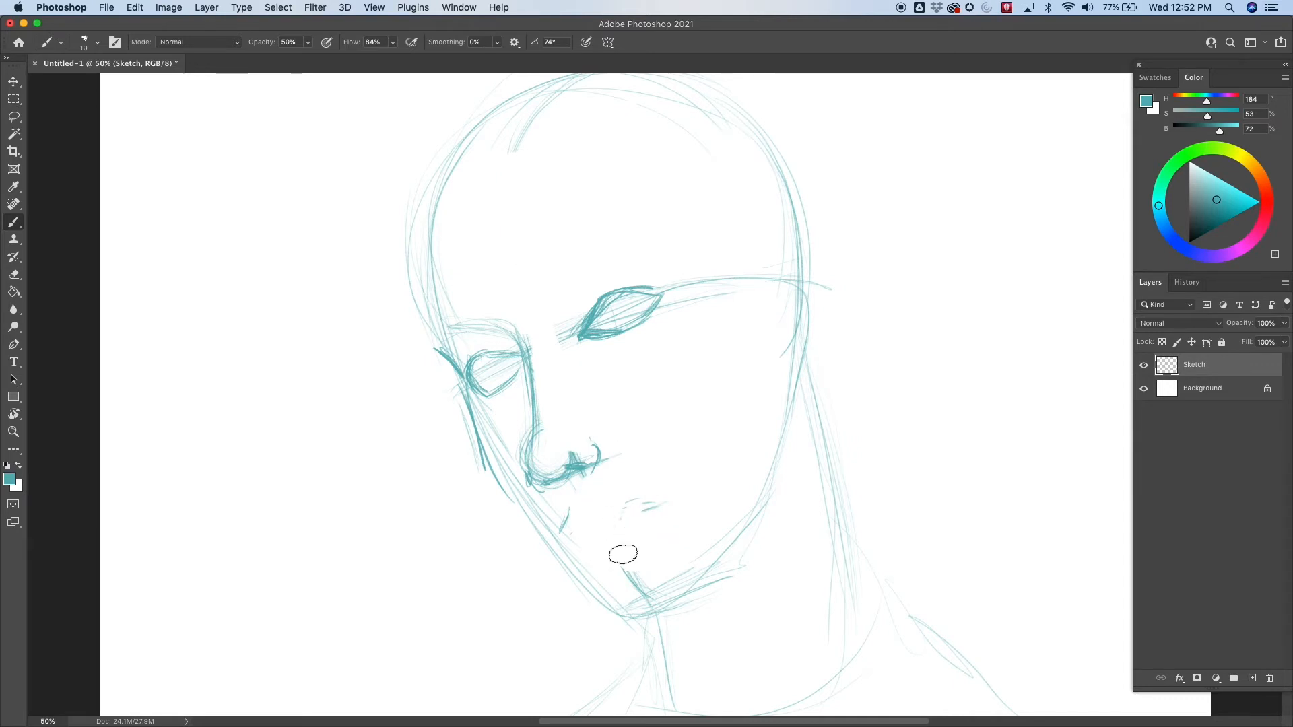
{"action": "left_click_drag", "start_coordinate": [623, 559], "coordinate": [640, 584]}
{"action": "left_click_drag", "start_coordinate": [640, 503], "coordinate": [654, 506]}
{"action": "mouse_move", "coordinate": [594, 464]}
{"action": "left_mouse_down"}
{"action": "mouse_move", "coordinate": [585, 445]}
{"action": "mouse_move", "coordinate": [571, 479]}
{"action": "left_mouse_up"}
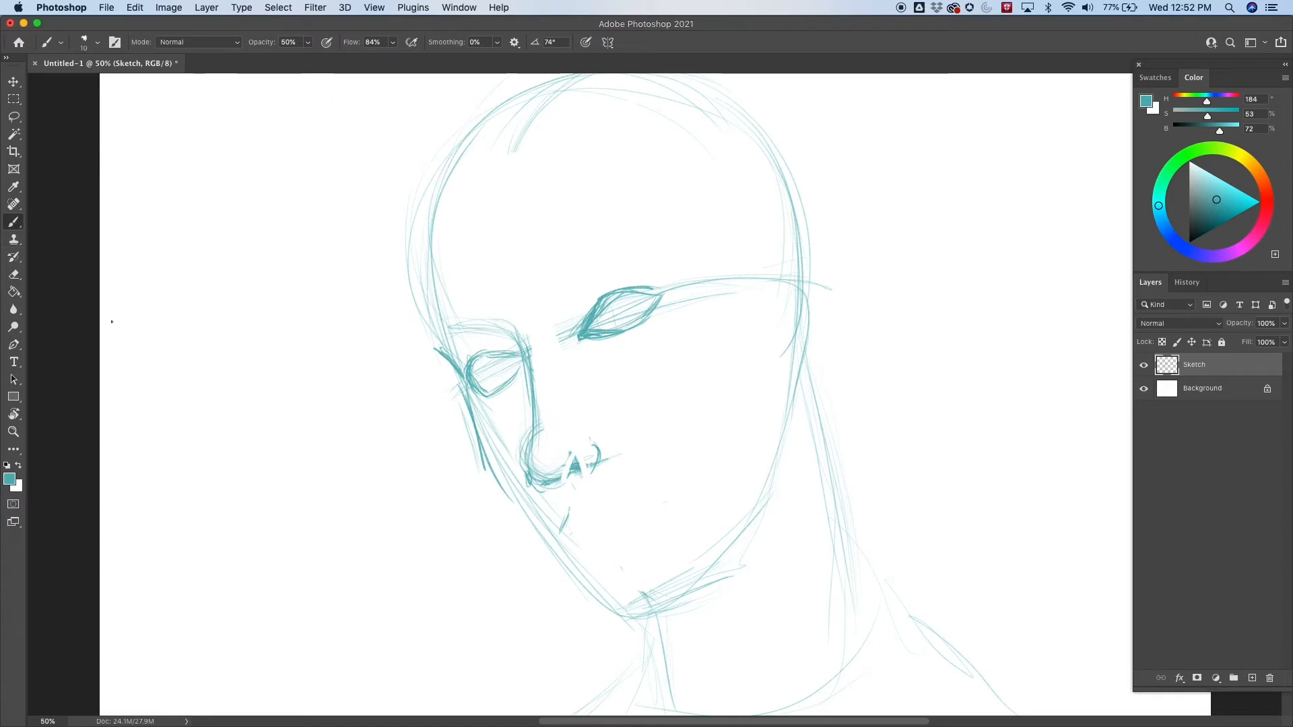
- Locate Kyle's Eraser among the Dry Media Brushes and switch to the Eraser tool
{"action": "left_click", "coordinate": [13, 223]}
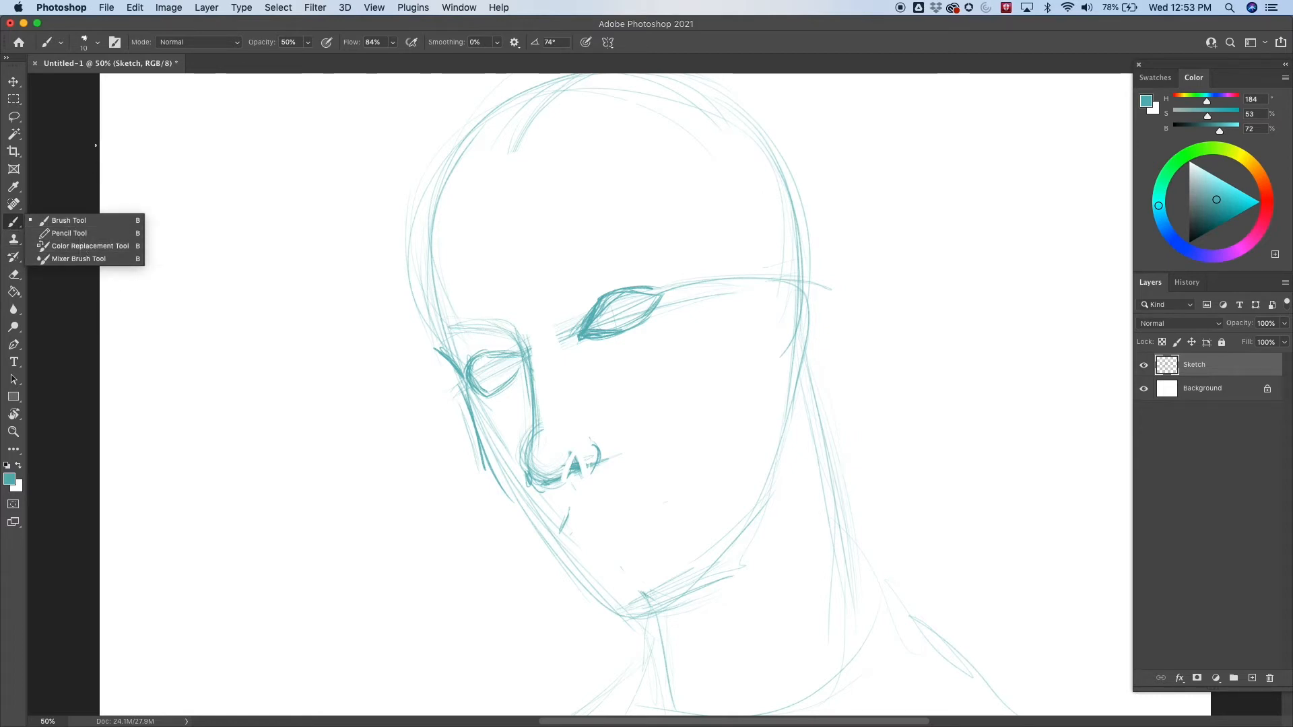
{"action": "left_click", "coordinate": [68, 221]}
{"action": "left_click", "coordinate": [97, 45]}
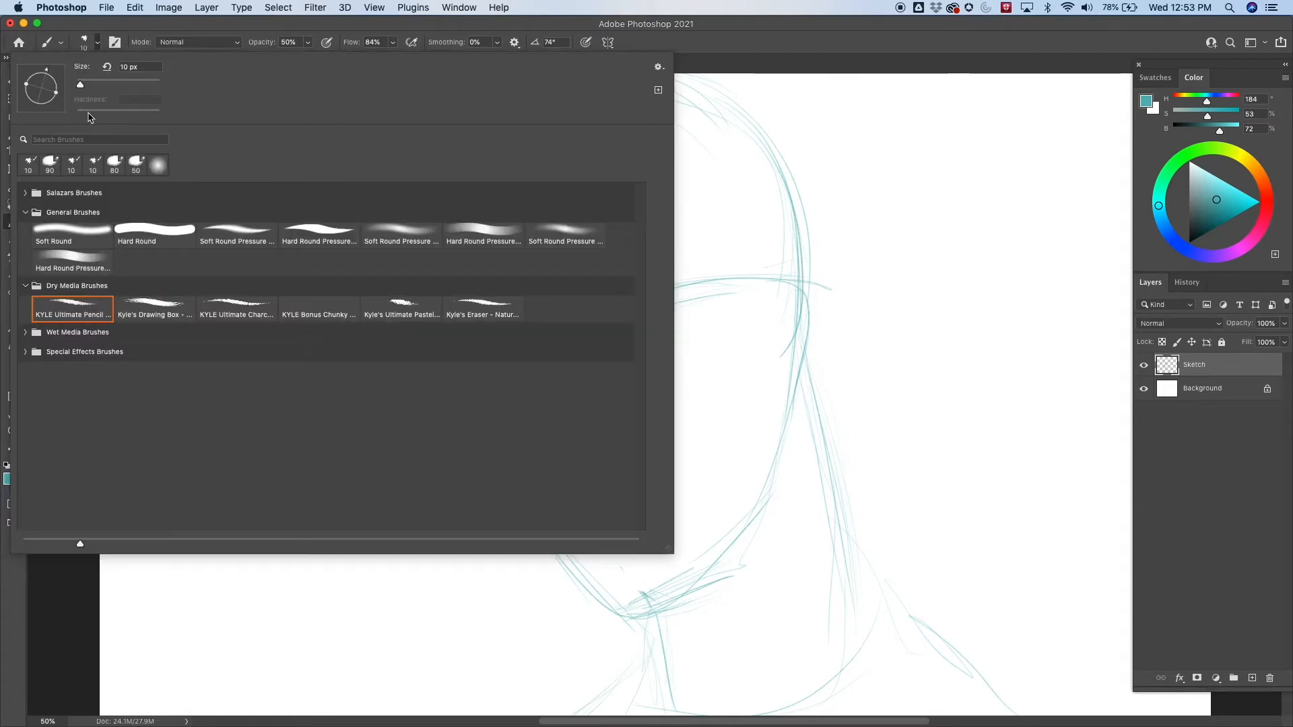
{"action": "left_click", "coordinate": [469, 311]}
{"action": "key", "text": "Return"}
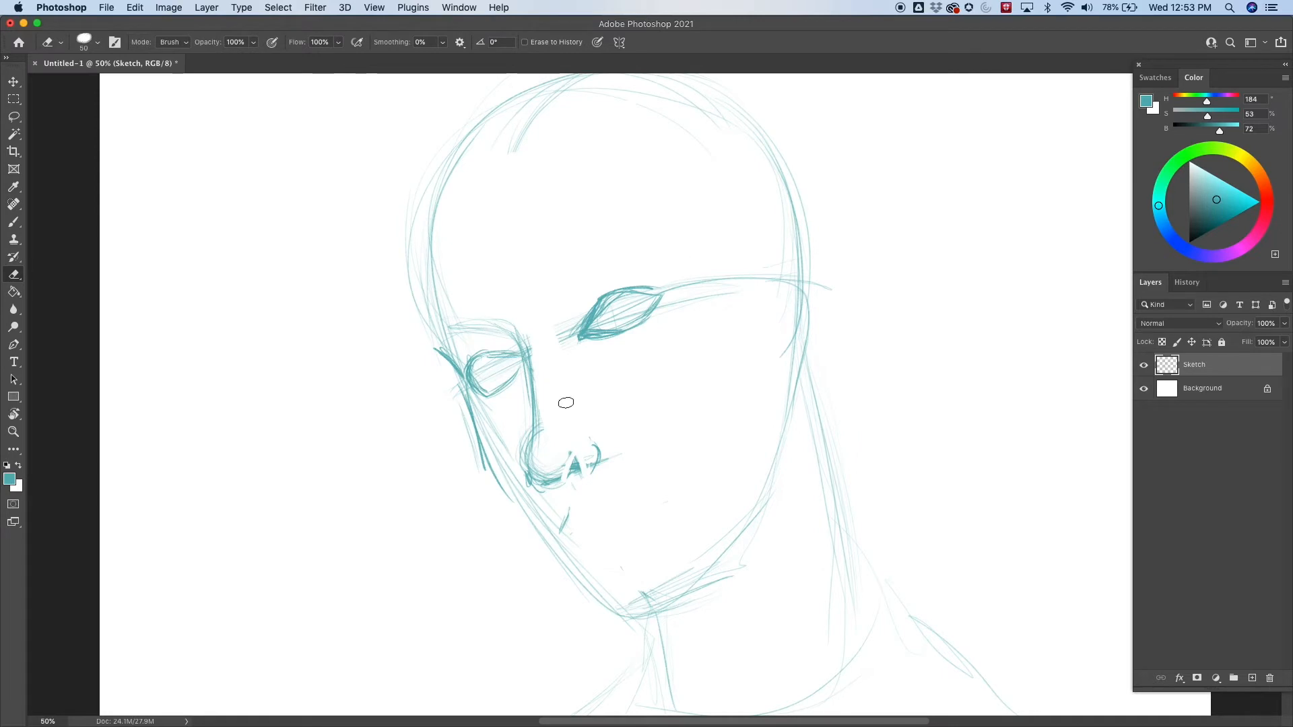
- Erase the rough nostrils and the nose's underside, setting the eraser opacity to 50%
{"action": "mouse_move", "coordinate": [576, 451]}
{"action": "left_mouse_down"}
{"action": "mouse_move", "coordinate": [565, 484]}
{"action": "mouse_move", "coordinate": [596, 448]}
{"action": "mouse_move", "coordinate": [587, 485]}
{"action": "mouse_move", "coordinate": [599, 433]}
{"action": "mouse_move", "coordinate": [570, 449]}
{"action": "mouse_move", "coordinate": [609, 489]}
{"action": "left_mouse_up"}
{"action": "key", "text": "5"}
{"action": "left_click_drag", "start_coordinate": [554, 481], "coordinate": [568, 466]}
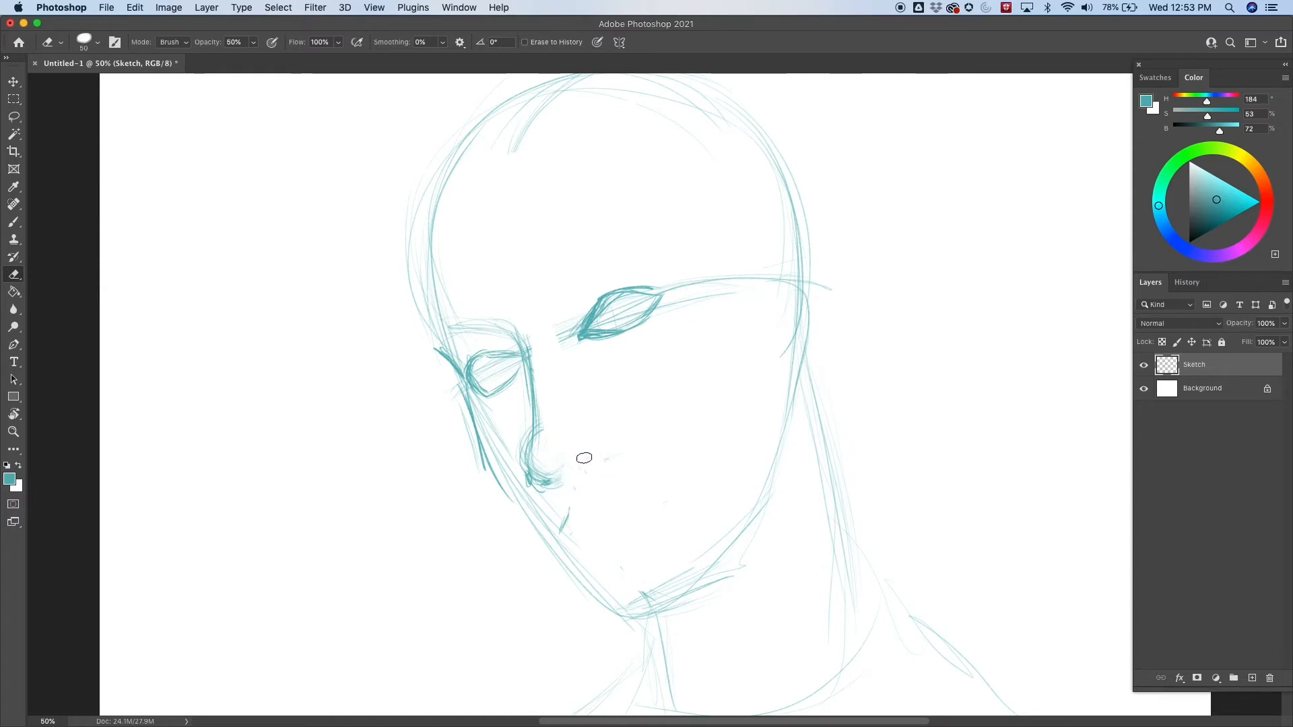
- Redraw the nose's underside, nostril and near wing with the pencil brush
{"action": "key", "text": "b"}
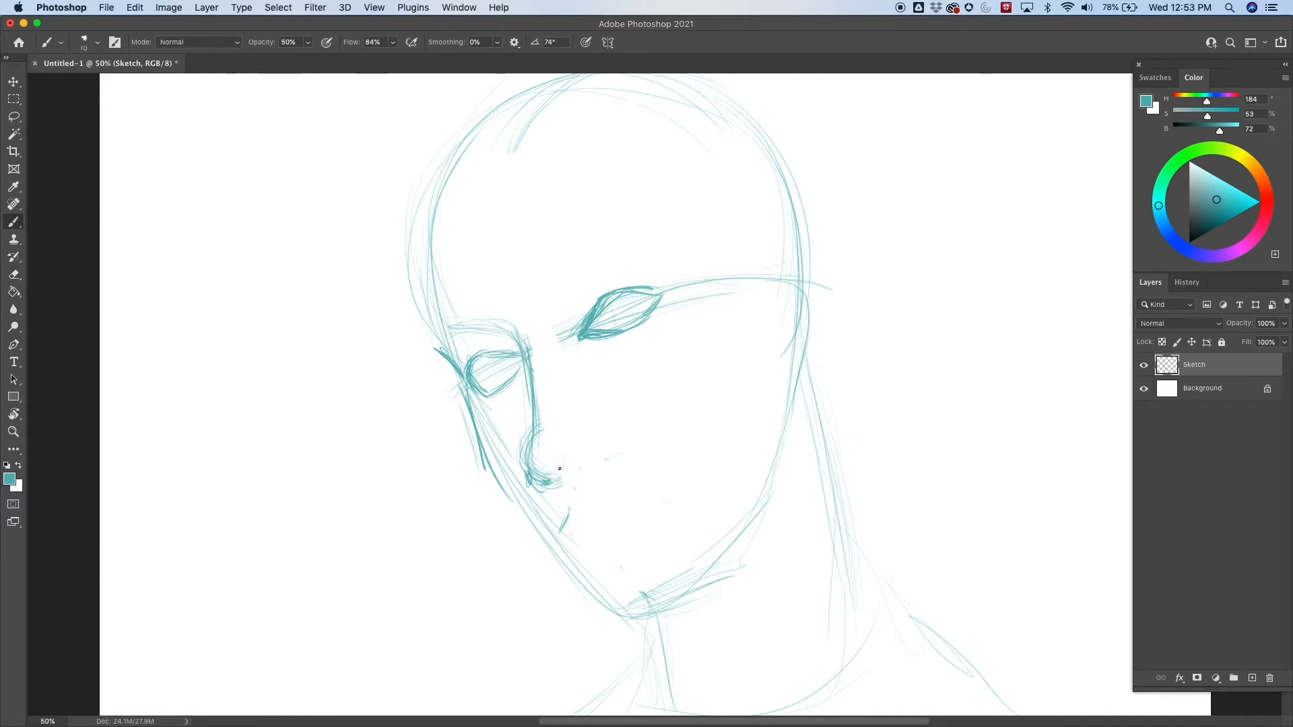
{"action": "mouse_move", "coordinate": [559, 471]}
{"action": "left_mouse_down"}
{"action": "mouse_move", "coordinate": [587, 469]}
{"action": "mouse_move", "coordinate": [567, 495]}
{"action": "left_mouse_up"}
{"action": "left_click_drag", "start_coordinate": [588, 451], "coordinate": [596, 464]}
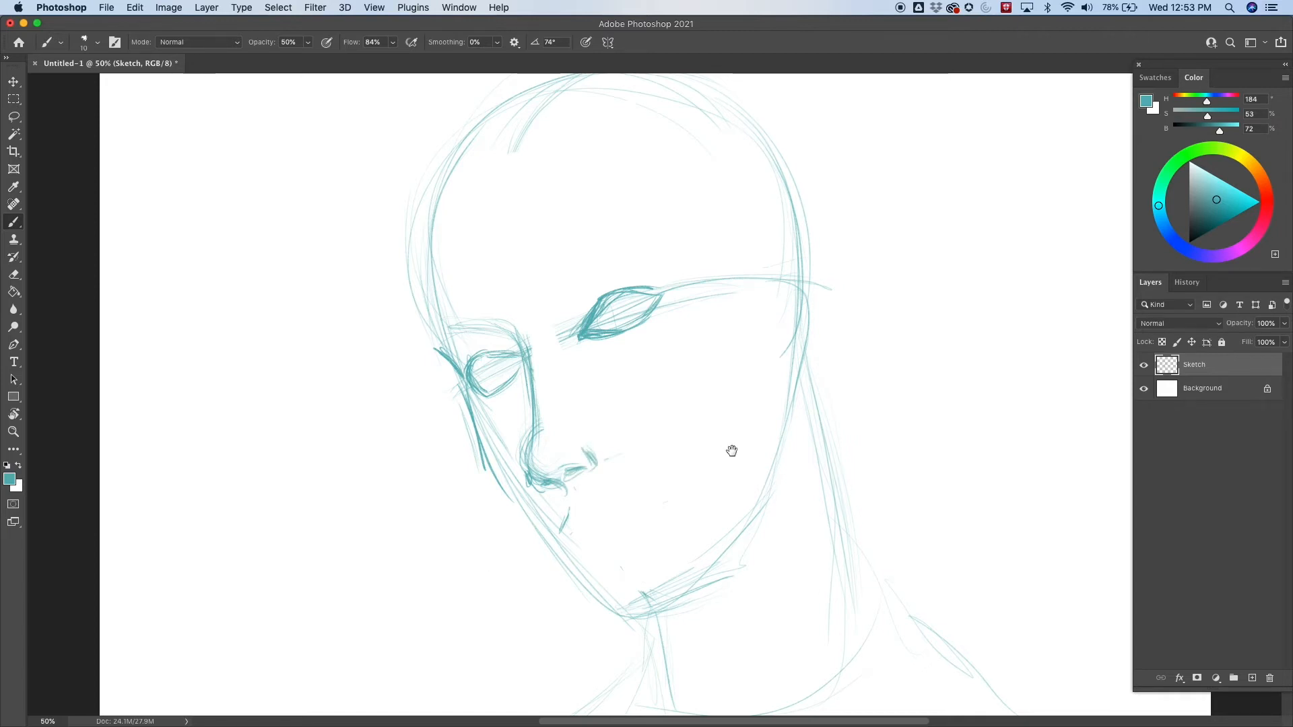
- Draw the mouth below the nose with a bowed upper lip, a dark parting line and a full lower lip
{"action": "left_click_drag", "start_coordinate": [730, 448], "coordinate": [635, 366]}
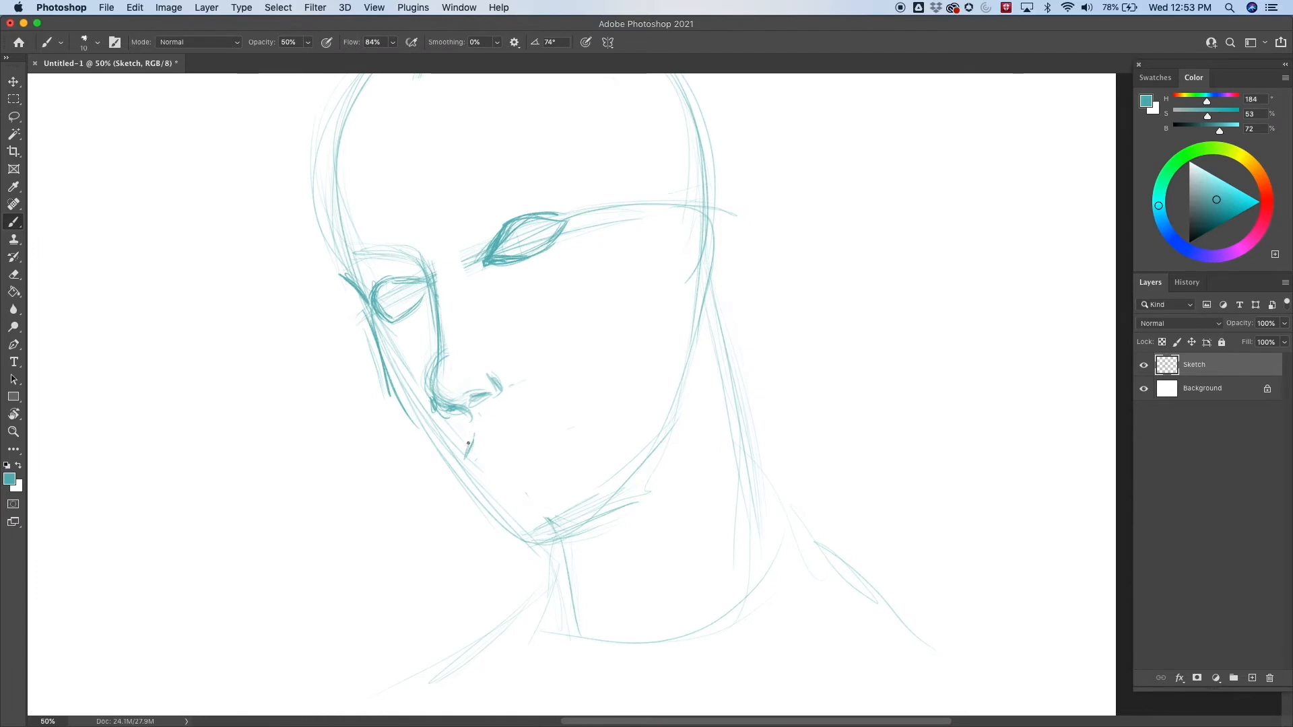
{"action": "mouse_move", "coordinate": [495, 427]}
{"action": "left_mouse_down"}
{"action": "mouse_move", "coordinate": [559, 430]}
{"action": "mouse_move", "coordinate": [498, 428]}
{"action": "mouse_move", "coordinate": [664, 450]}
{"action": "mouse_move", "coordinate": [467, 468]}
{"action": "mouse_move", "coordinate": [514, 446]}
{"action": "mouse_move", "coordinate": [481, 456]}
{"action": "left_mouse_up"}
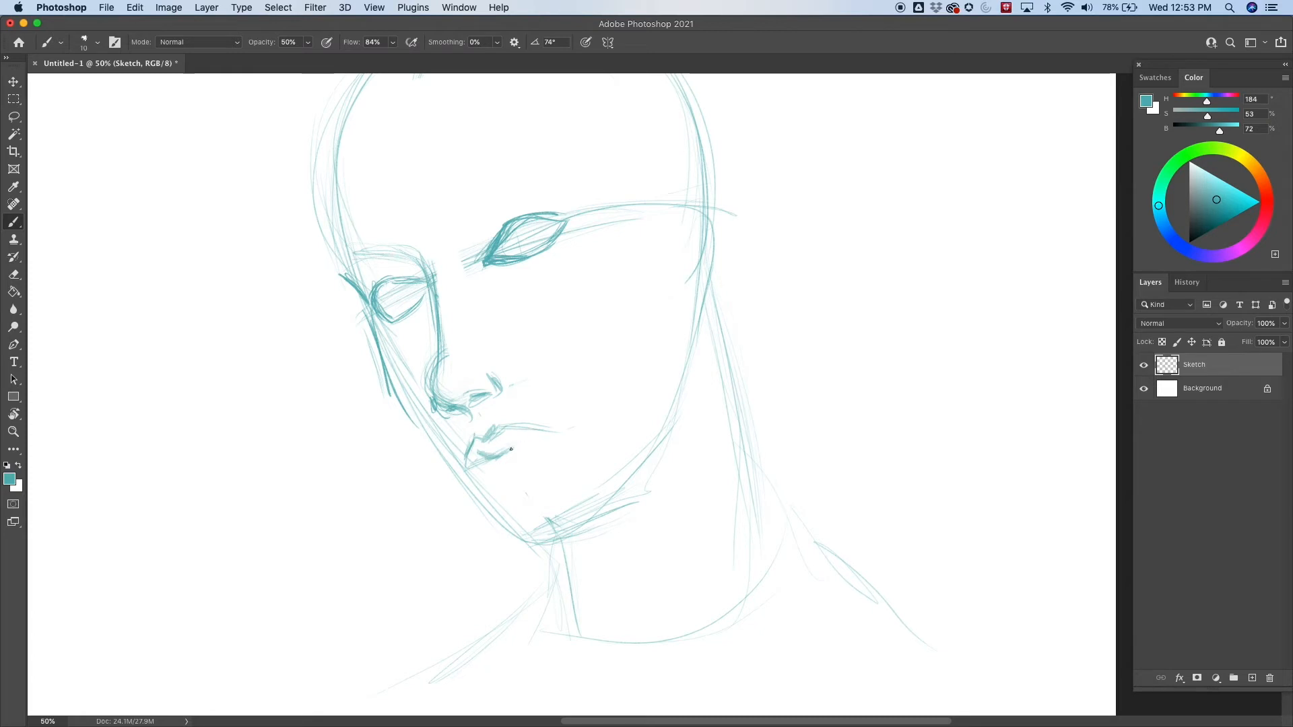
{"action": "mouse_move", "coordinate": [511, 449]}
{"action": "left_mouse_down"}
{"action": "mouse_move", "coordinate": [565, 434]}
{"action": "mouse_move", "coordinate": [511, 450]}
{"action": "left_mouse_up"}
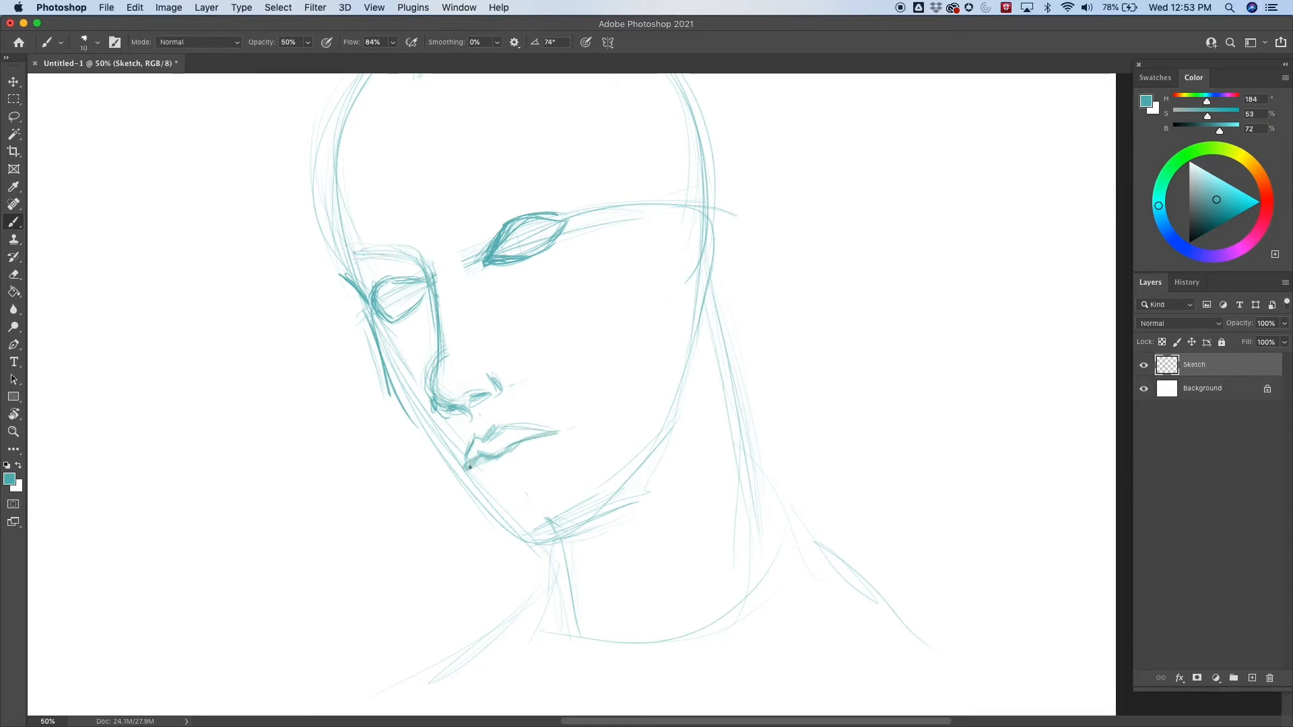
{"action": "mouse_move", "coordinate": [471, 469]}
{"action": "left_mouse_down"}
{"action": "mouse_move", "coordinate": [532, 466]}
{"action": "mouse_move", "coordinate": [496, 483]}
{"action": "mouse_move", "coordinate": [494, 453]}
{"action": "mouse_move", "coordinate": [554, 436]}
{"action": "left_mouse_up"}
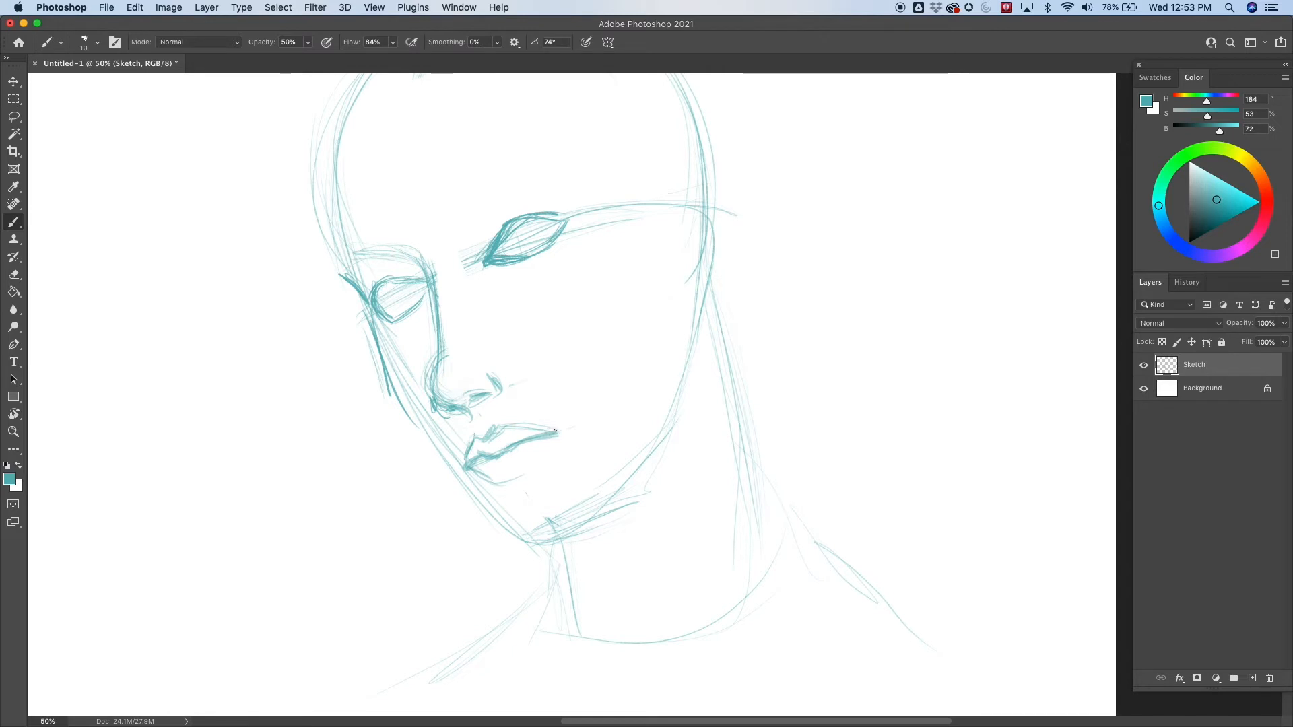
{"action": "left_click_drag", "start_coordinate": [503, 485], "coordinate": [539, 470]}
{"action": "left_click_drag", "start_coordinate": [540, 470], "coordinate": [565, 430]}
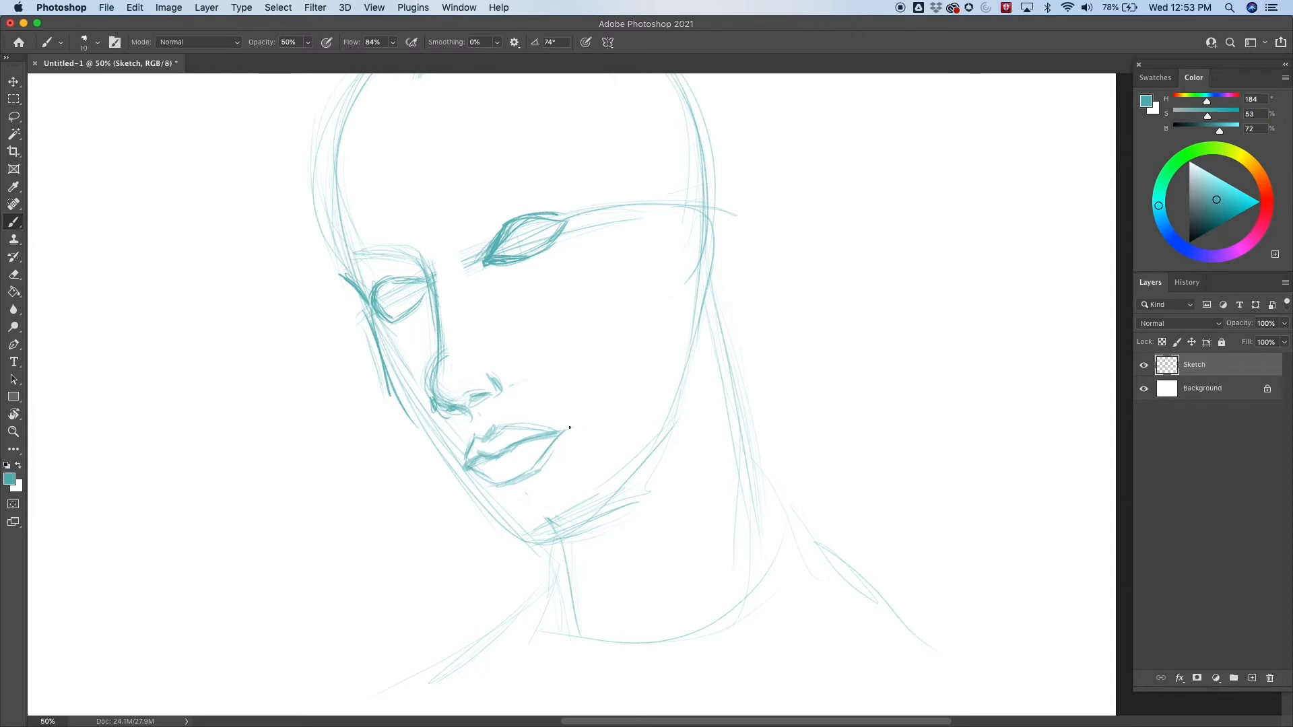
- Check the overall proportions of the sketched face at a reduced zoom
{"action": "key", "text": "super+minus"}
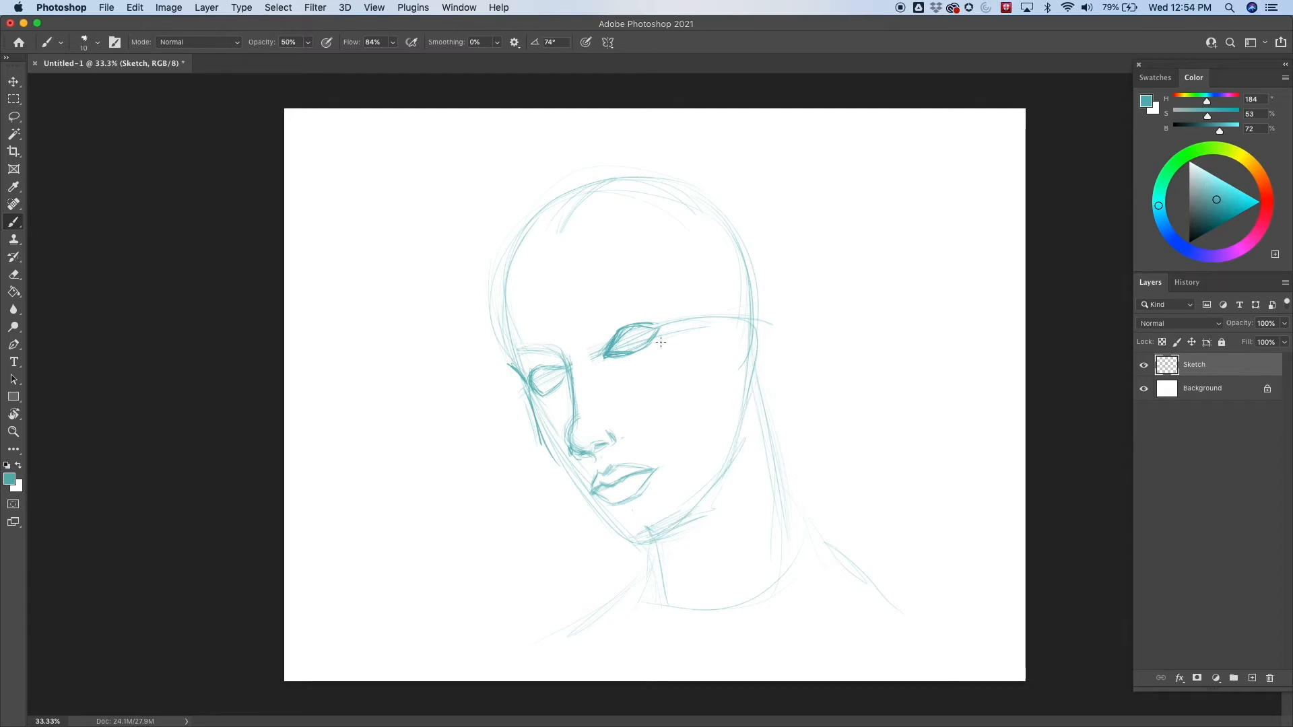
{"action": "key", "text": "super+minus"}
{"action": "key", "text": "super+minus"}
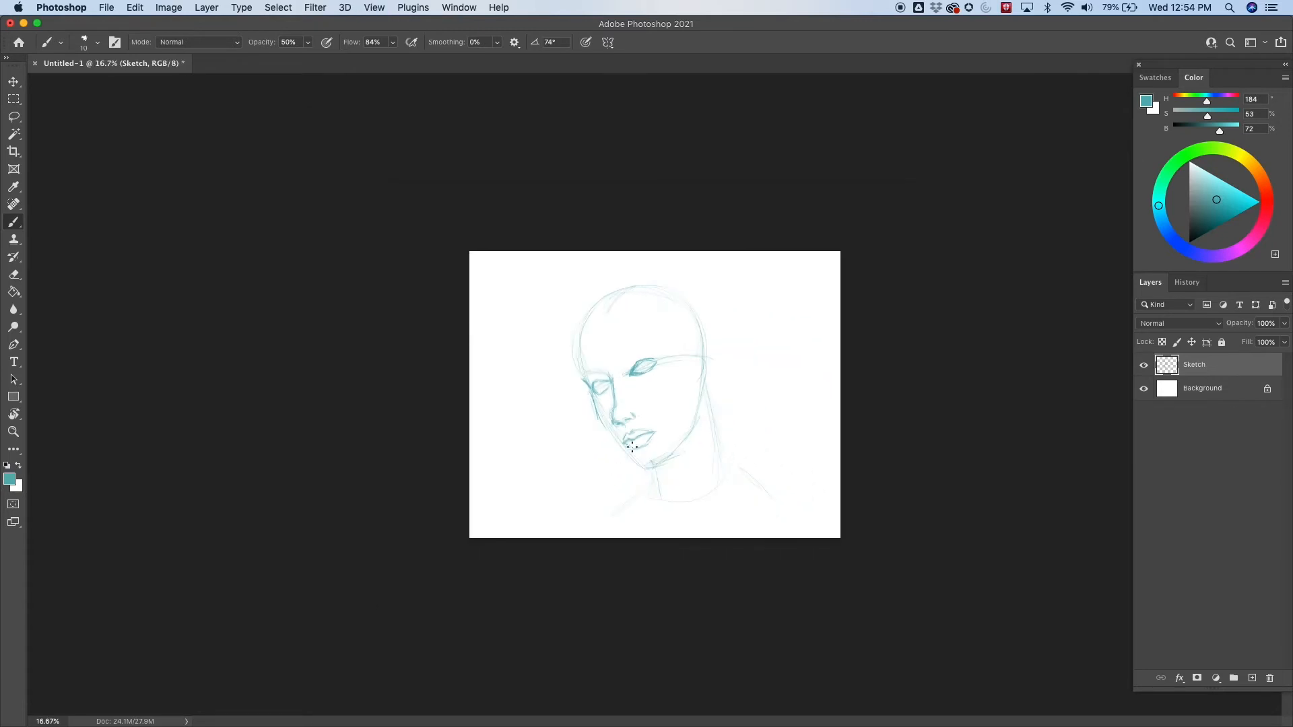
{"action": "key", "text": "super+plus"}
{"action": "key", "text": "super+plus"}
{"action": "key", "text": "super+plus"}
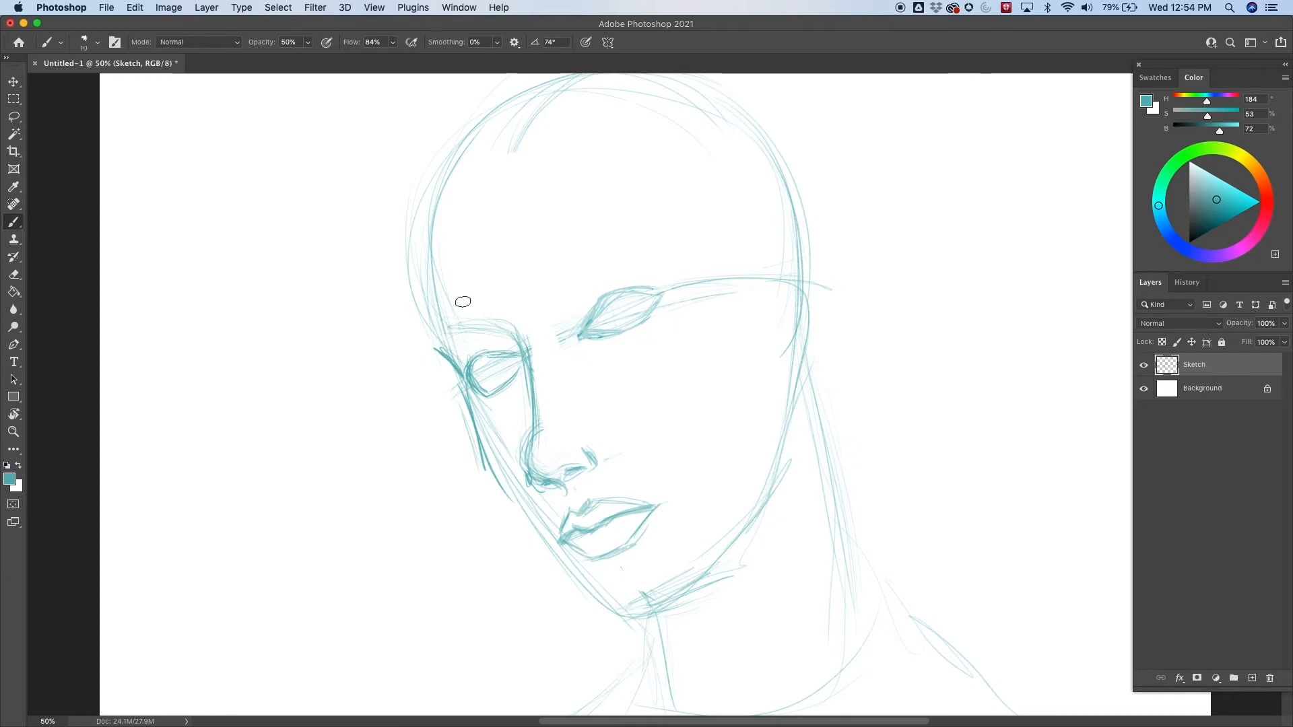
- Redraw and darken the forehead's far contour from the upper skull down to the far eye socket
{"action": "key", "text": "space"}
{"action": "mouse_move", "coordinate": [701, 421]}
{"action": "left_mouse_down"}
{"action": "mouse_move", "coordinate": [615, 407]}
{"action": "mouse_move", "coordinate": [682, 467]}
{"action": "left_mouse_up"}
{"action": "left_click_drag", "start_coordinate": [368, 351], "coordinate": [372, 403]}
{"action": "mouse_move", "coordinate": [350, 316]}
{"action": "left_mouse_down"}
{"action": "mouse_move", "coordinate": [369, 352]}
{"action": "mouse_move", "coordinate": [362, 329]}
{"action": "left_mouse_up"}
{"action": "left_click_drag", "start_coordinate": [360, 276], "coordinate": [371, 356]}
{"action": "left_click_drag", "start_coordinate": [369, 250], "coordinate": [373, 357]}
{"action": "left_click_drag", "start_coordinate": [396, 212], "coordinate": [370, 330]}
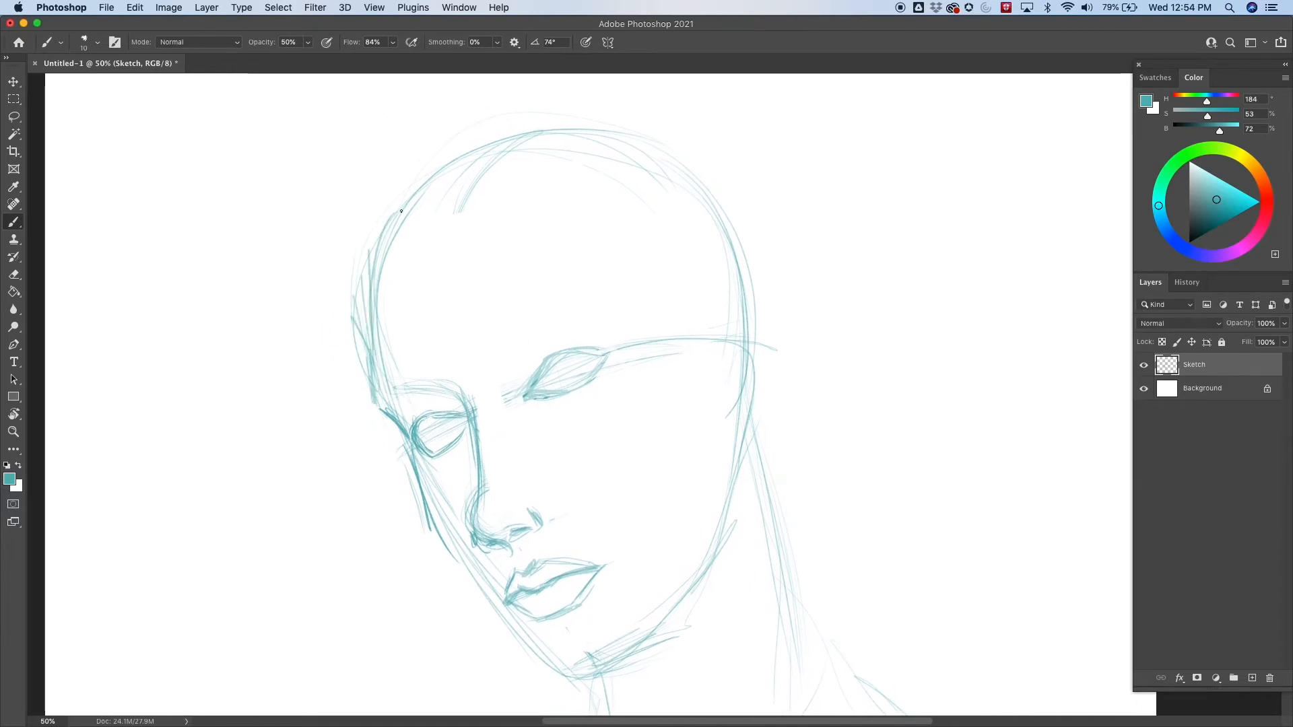
{"action": "mouse_move", "coordinate": [369, 260]}
{"action": "left_mouse_down"}
{"action": "mouse_move", "coordinate": [375, 399]}
{"action": "mouse_move", "coordinate": [406, 439]}
{"action": "left_mouse_up"}
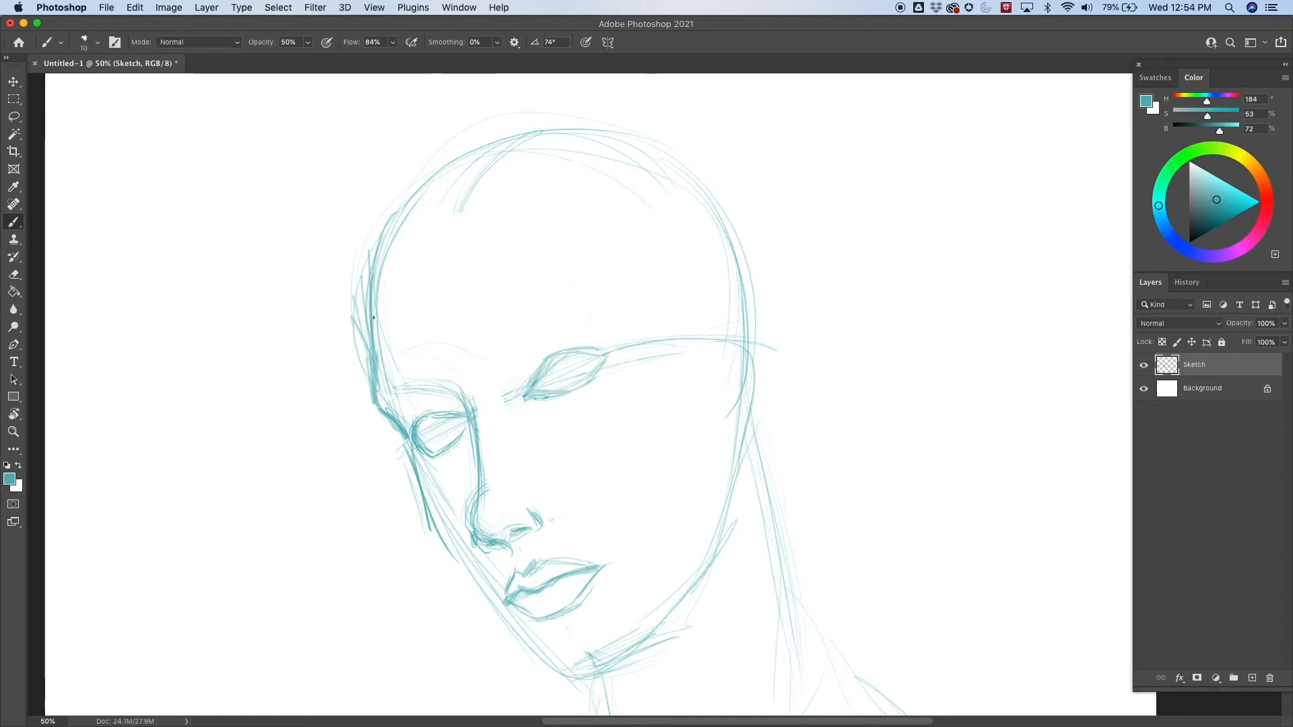
{"action": "left_click_drag", "start_coordinate": [371, 265], "coordinate": [405, 211]}
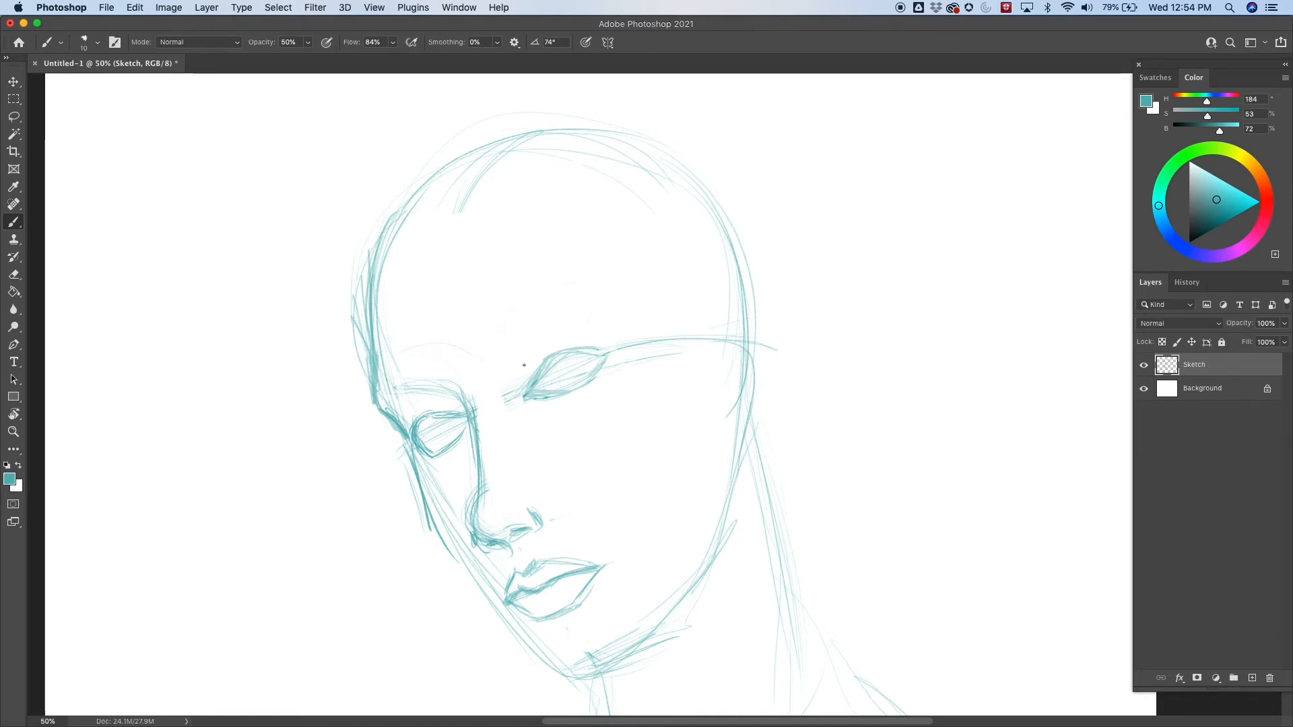
- Darken the far cheek and jaw contour from the eye socket down toward the chin
{"action": "left_click_drag", "start_coordinate": [586, 418], "coordinate": [458, 277]}
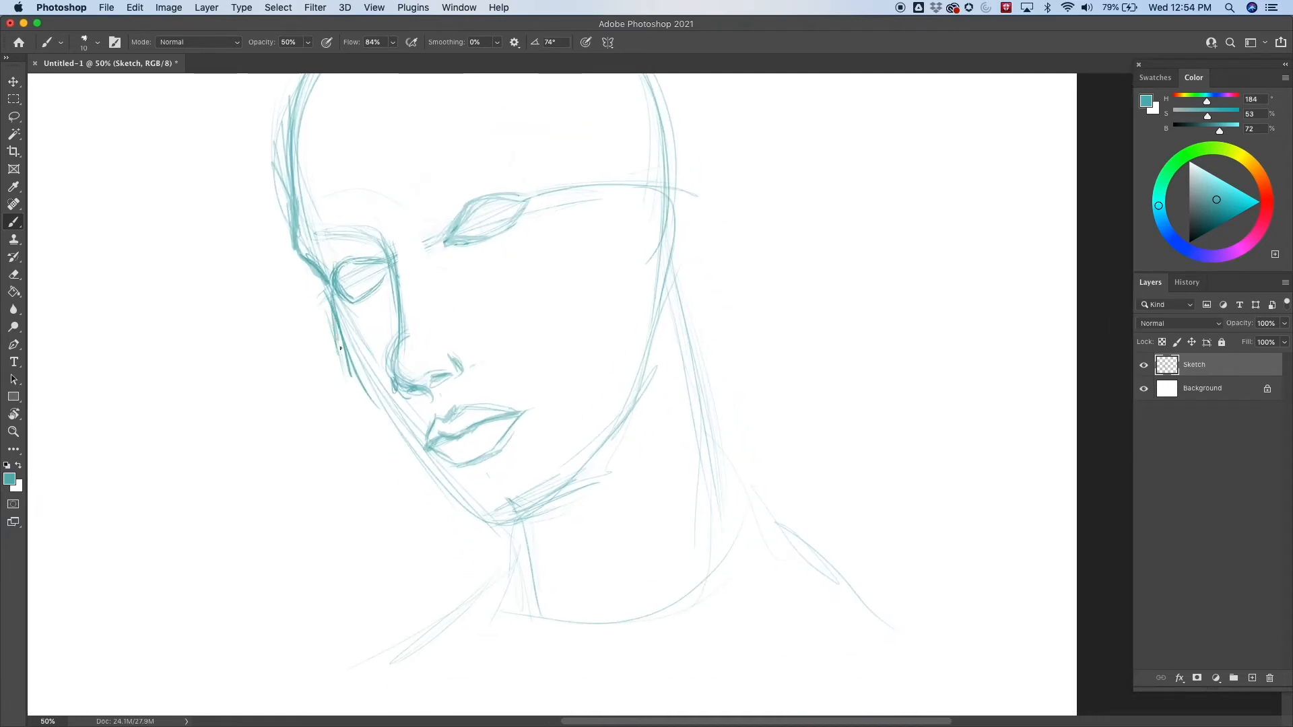
{"action": "mouse_move", "coordinate": [341, 348]}
{"action": "left_mouse_down"}
{"action": "mouse_move", "coordinate": [421, 471]}
{"action": "mouse_move", "coordinate": [401, 438]}
{"action": "mouse_move", "coordinate": [478, 524]}
{"action": "mouse_move", "coordinate": [426, 447]}
{"action": "mouse_move", "coordinate": [420, 458]}
{"action": "mouse_move", "coordinate": [405, 445]}
{"action": "mouse_move", "coordinate": [427, 473]}
{"action": "left_mouse_up"}
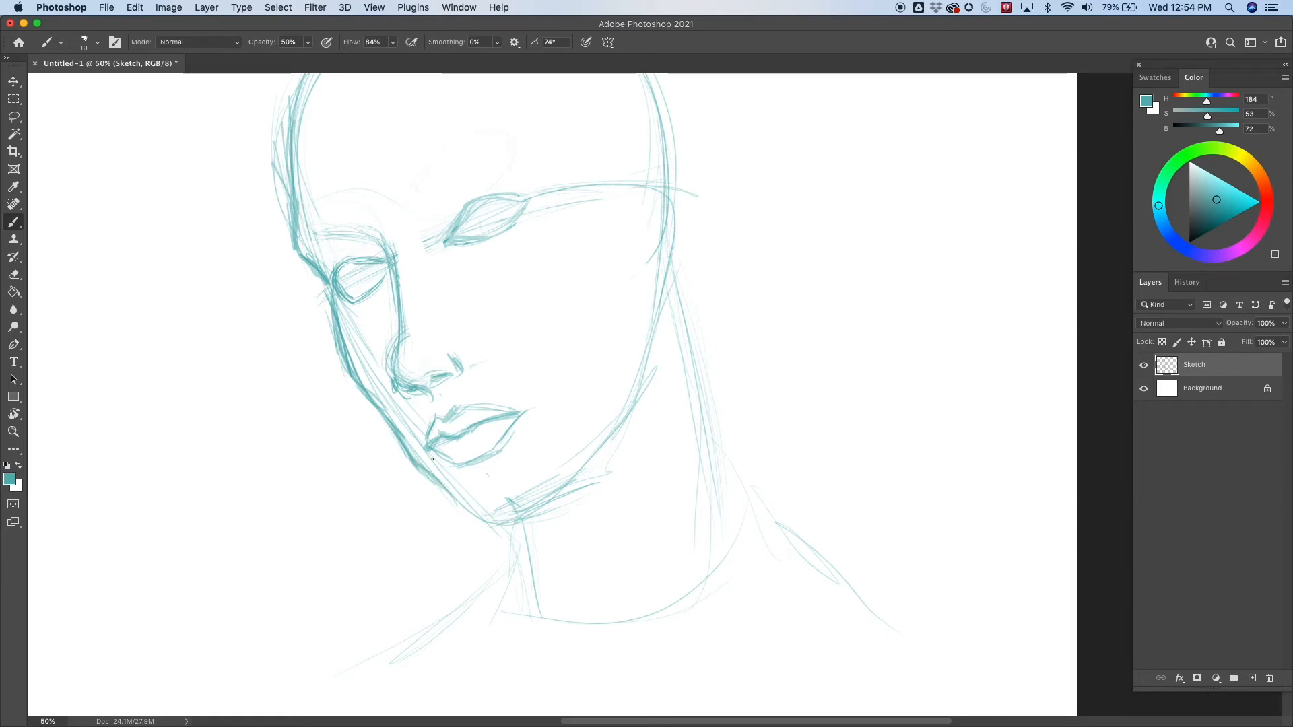
- Darken the chin and the near jaw contour, carrying the line up toward the ear
{"action": "left_click_drag", "start_coordinate": [420, 470], "coordinate": [489, 519]}
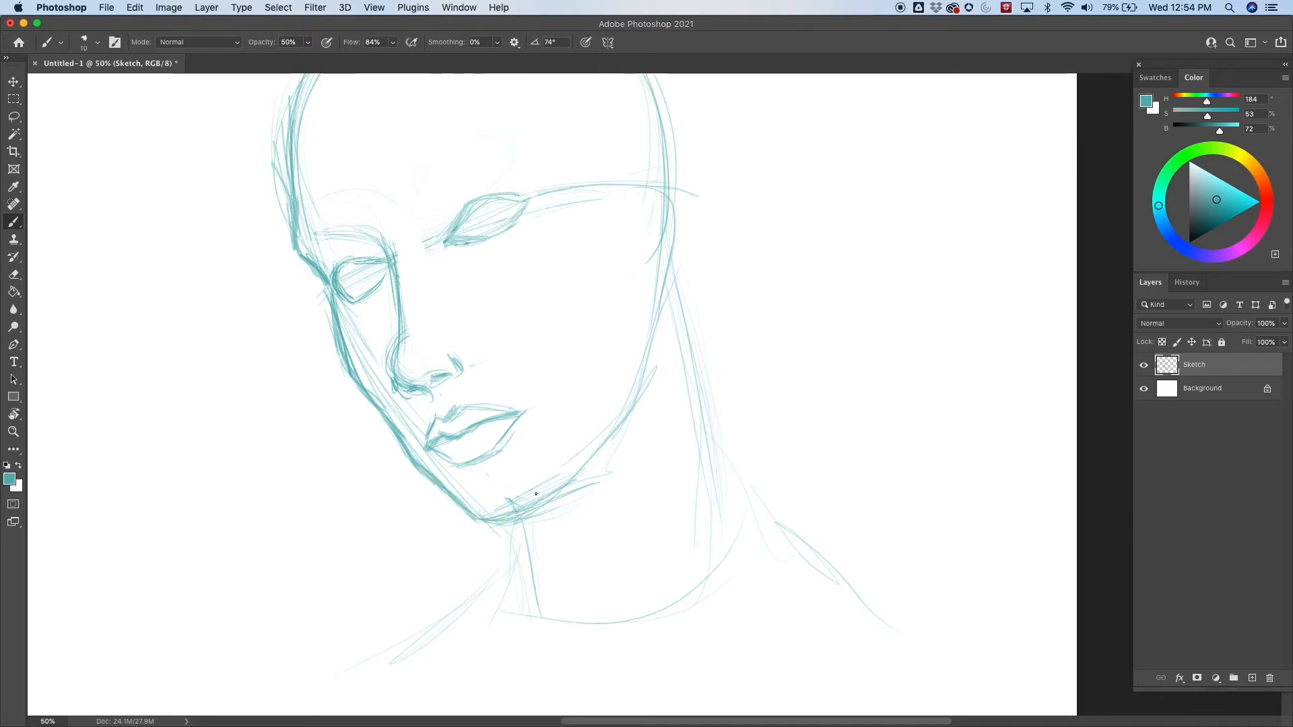
{"action": "left_click_drag", "start_coordinate": [562, 478], "coordinate": [509, 516]}
{"action": "left_click_drag", "start_coordinate": [564, 483], "coordinate": [655, 377]}
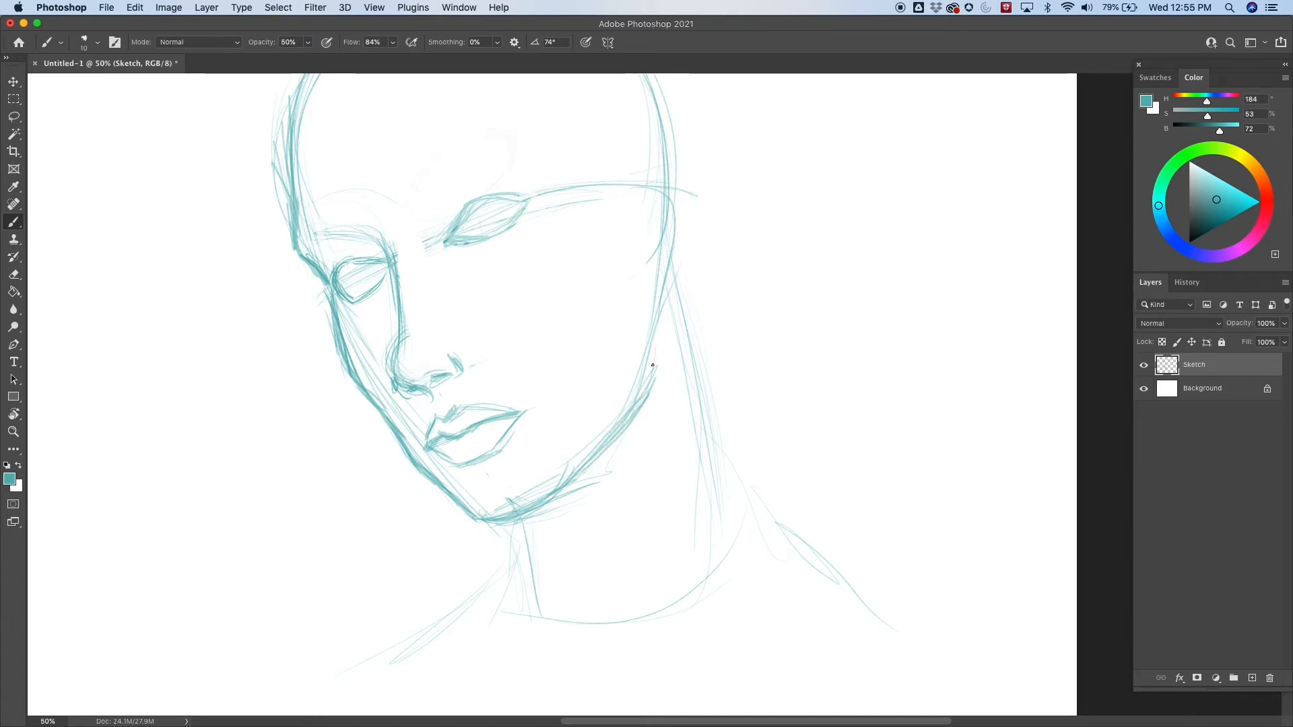
{"action": "left_click_drag", "start_coordinate": [654, 304], "coordinate": [653, 374]}
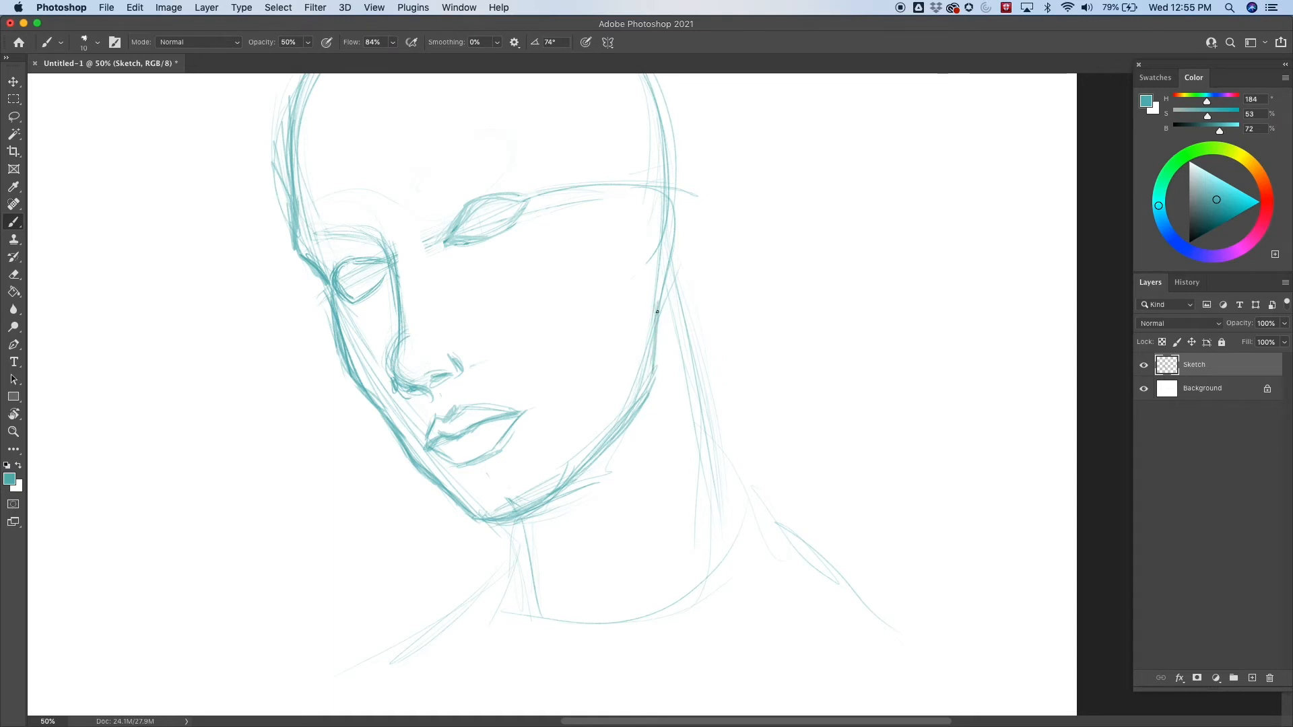
{"action": "mouse_move", "coordinate": [662, 326]}
{"action": "left_mouse_down"}
{"action": "mouse_move", "coordinate": [656, 374]}
{"action": "mouse_move", "coordinate": [577, 471]}
{"action": "left_mouse_up"}
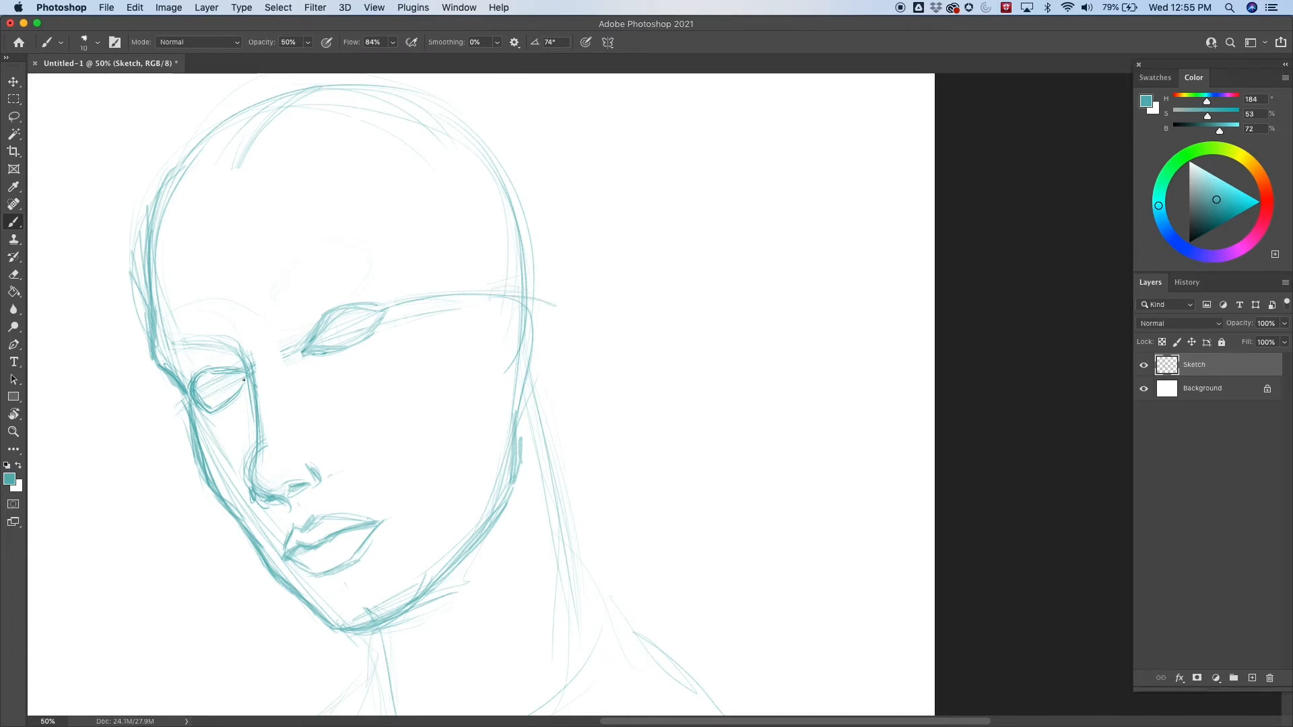
- Sketch the near ear's outer rim and lobe at the side of the head, level with the eye line
{"action": "mouse_move", "coordinate": [490, 305]}
{"action": "left_mouse_down"}
{"action": "mouse_move", "coordinate": [517, 286]}
{"action": "mouse_move", "coordinate": [549, 339]}
{"action": "mouse_move", "coordinate": [543, 364]}
{"action": "left_mouse_up"}
{"action": "mouse_move", "coordinate": [538, 325]}
{"action": "left_mouse_down"}
{"action": "mouse_move", "coordinate": [536, 385]}
{"action": "mouse_move", "coordinate": [509, 412]}
{"action": "mouse_move", "coordinate": [541, 353]}
{"action": "left_mouse_up"}
{"action": "left_click_drag", "start_coordinate": [535, 372], "coordinate": [526, 392]}
{"action": "mouse_move", "coordinate": [492, 307]}
{"action": "left_mouse_down"}
{"action": "mouse_move", "coordinate": [531, 287]}
{"action": "mouse_move", "coordinate": [488, 318]}
{"action": "left_mouse_up"}
{"action": "left_click_drag", "start_coordinate": [516, 278], "coordinate": [542, 337]}
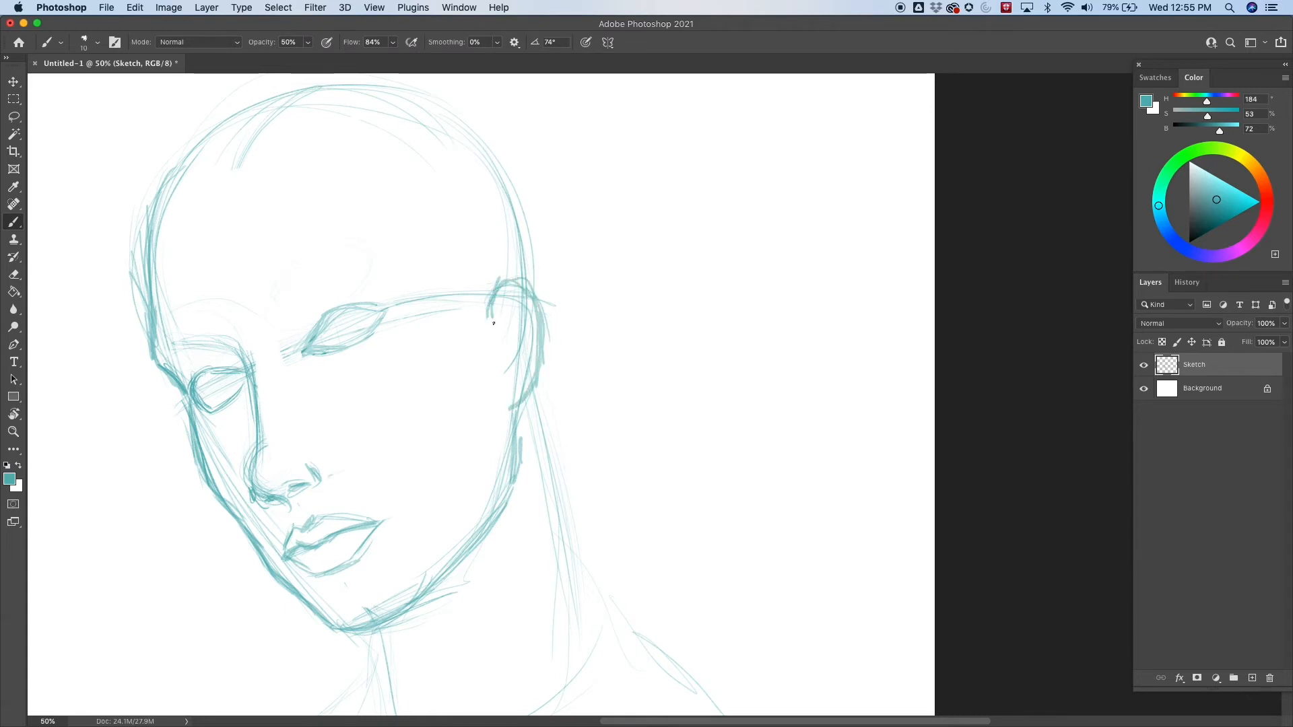
- Draw the ear's front edge, tragus and inner folds, and reinforce its back contour
{"action": "mouse_move", "coordinate": [504, 298]}
{"action": "left_mouse_down"}
{"action": "mouse_move", "coordinate": [494, 328]}
{"action": "mouse_move", "coordinate": [509, 357]}
{"action": "left_mouse_up"}
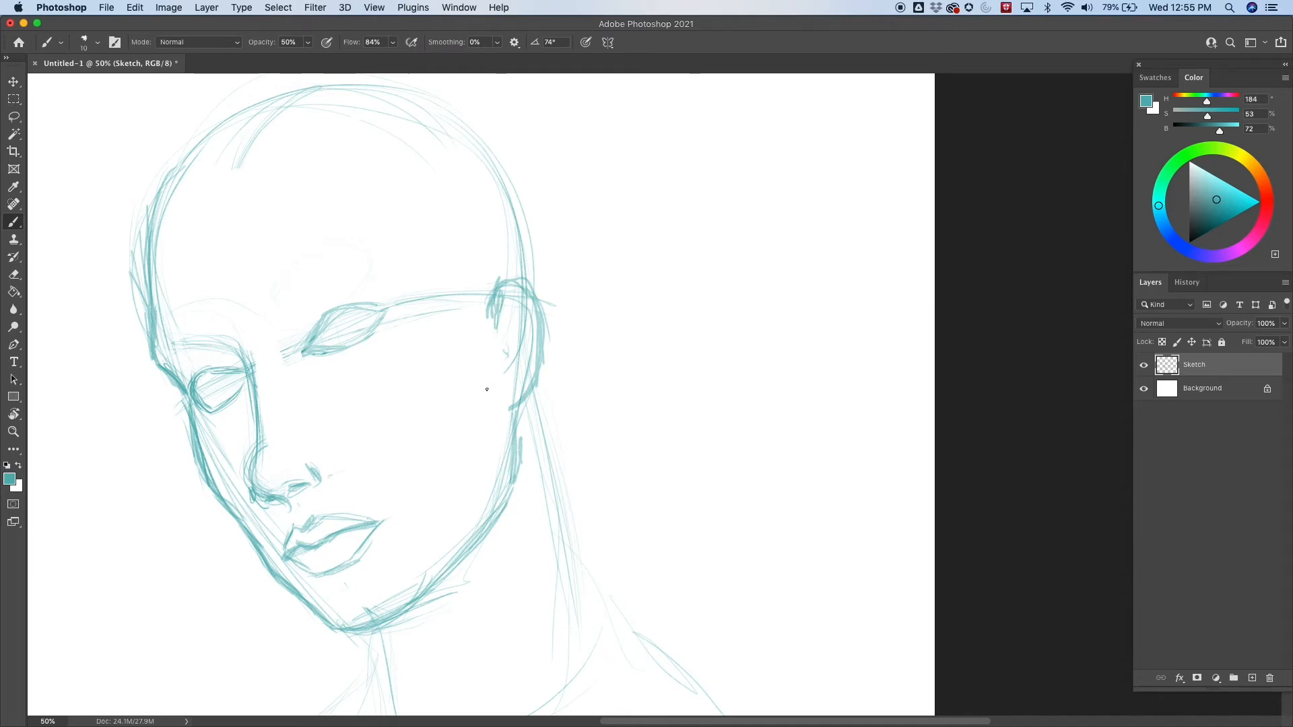
{"action": "mouse_move", "coordinate": [511, 406]}
{"action": "left_mouse_down"}
{"action": "mouse_move", "coordinate": [539, 387]}
{"action": "mouse_move", "coordinate": [543, 294]}
{"action": "left_mouse_up"}
{"action": "mouse_move", "coordinate": [502, 352]}
{"action": "left_mouse_down"}
{"action": "mouse_move", "coordinate": [505, 380]}
{"action": "mouse_move", "coordinate": [518, 367]}
{"action": "mouse_move", "coordinate": [499, 355]}
{"action": "mouse_move", "coordinate": [507, 376]}
{"action": "mouse_move", "coordinate": [498, 351]}
{"action": "mouse_move", "coordinate": [499, 300]}
{"action": "mouse_move", "coordinate": [512, 344]}
{"action": "mouse_move", "coordinate": [500, 344]}
{"action": "mouse_move", "coordinate": [505, 317]}
{"action": "mouse_move", "coordinate": [502, 347]}
{"action": "left_mouse_up"}
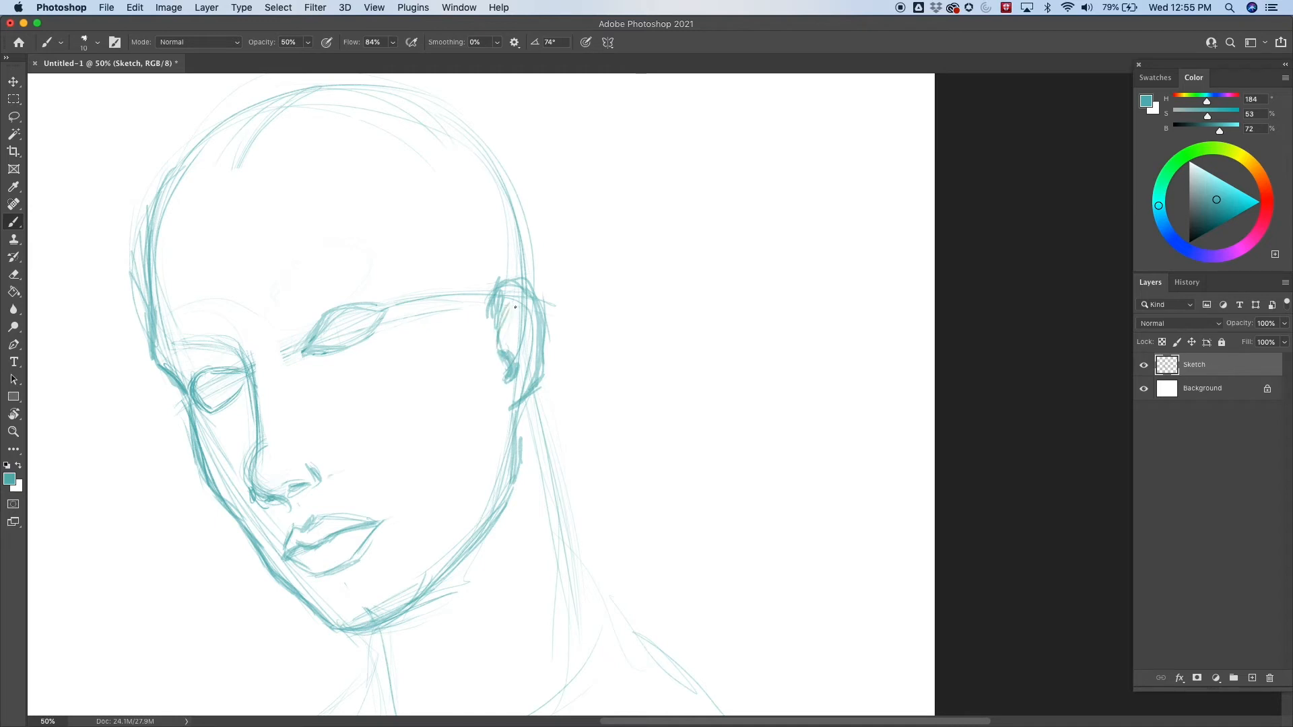
{"action": "left_click_drag", "start_coordinate": [506, 300], "coordinate": [520, 362]}
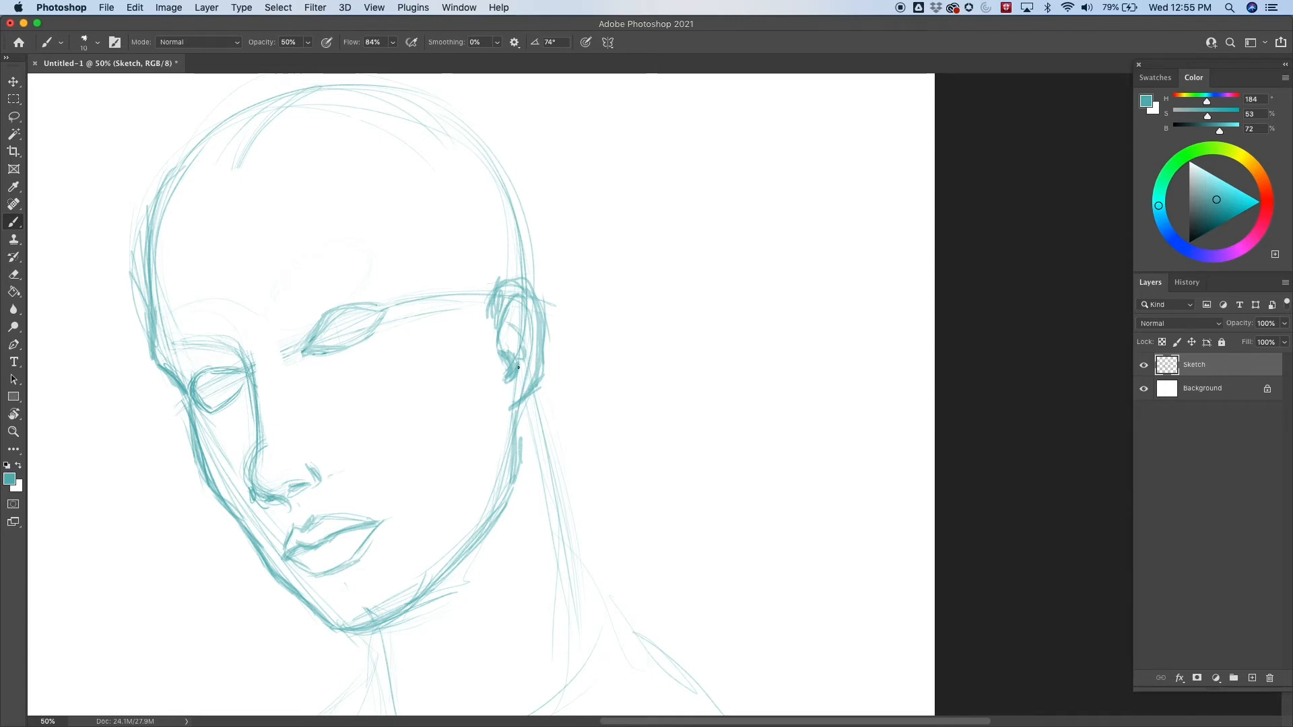
- Flip the canvas horizontally to check the face in mirror view
{"action": "mouse_move", "coordinate": [690, 401]}
{"action": "left_mouse_down"}
{"action": "mouse_move", "coordinate": [842, 352]}
{"action": "mouse_move", "coordinate": [741, 421]}
{"action": "mouse_move", "coordinate": [734, 411]}
{"action": "left_mouse_up"}
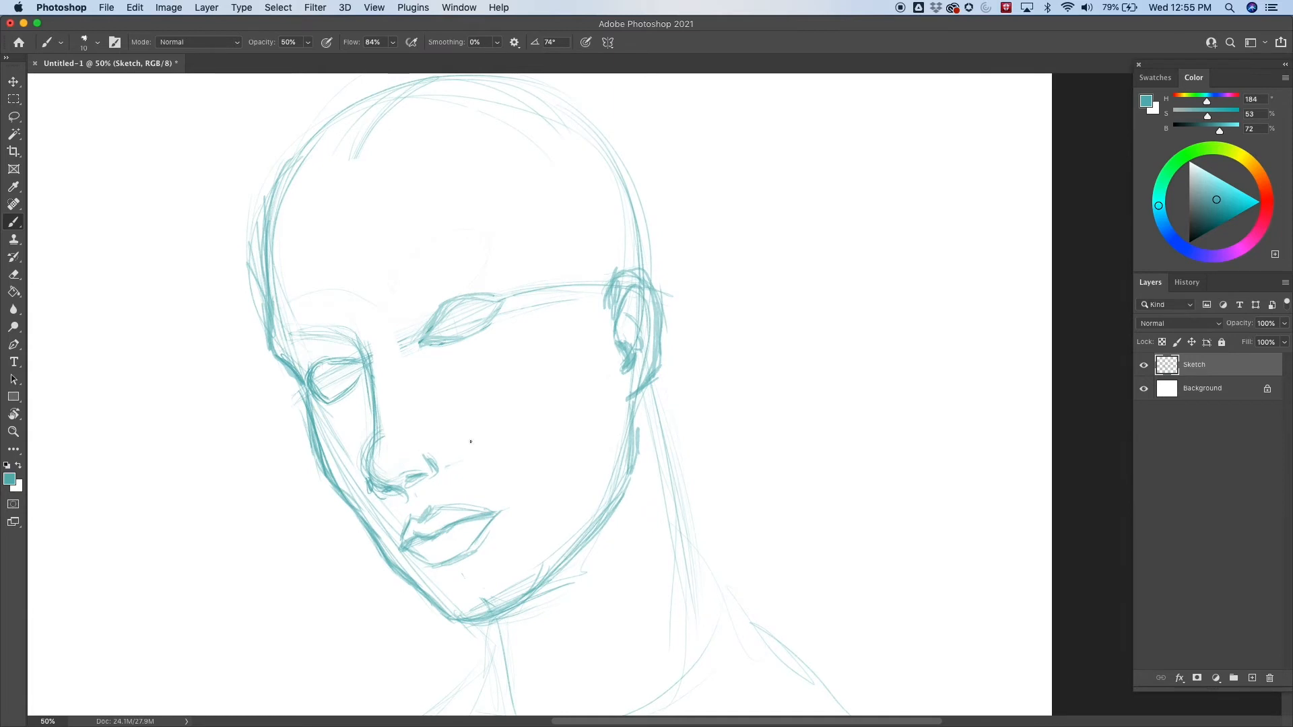
{"action": "left_click_drag", "start_coordinate": [588, 531], "coordinate": [569, 556]}
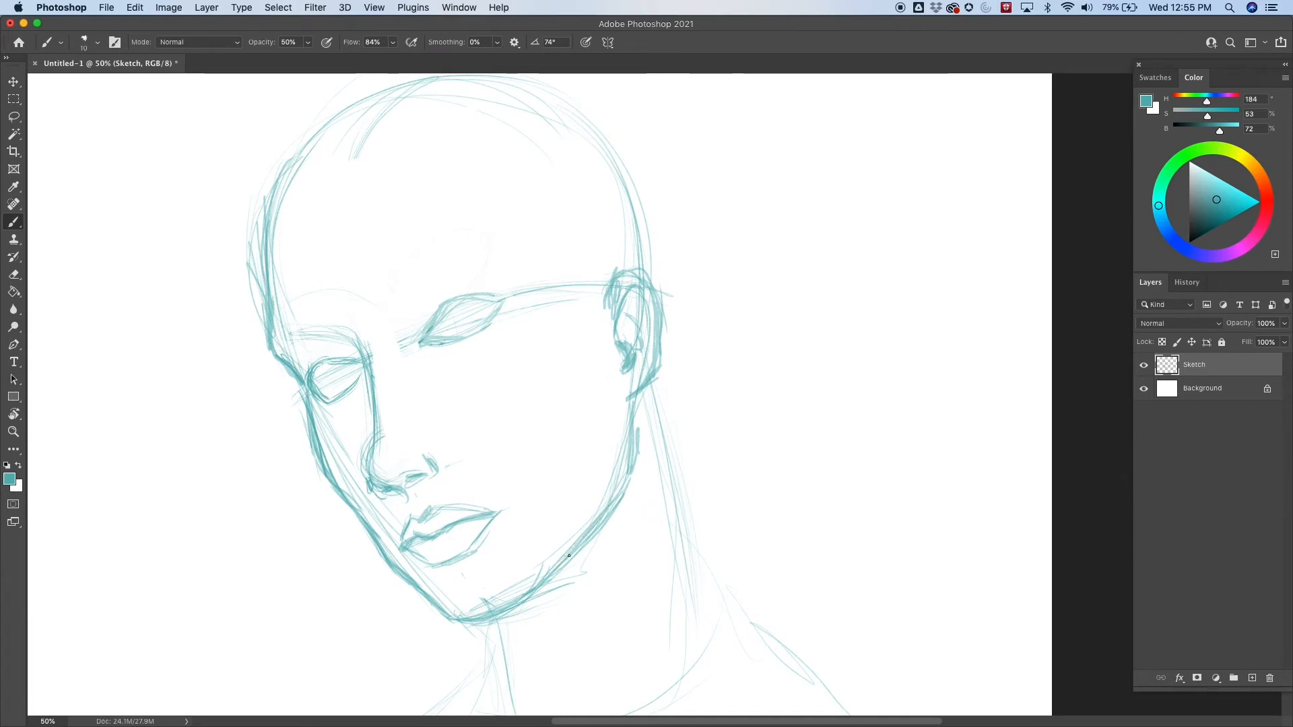
{"action": "left_click_drag", "start_coordinate": [793, 404], "coordinate": [765, 412]}
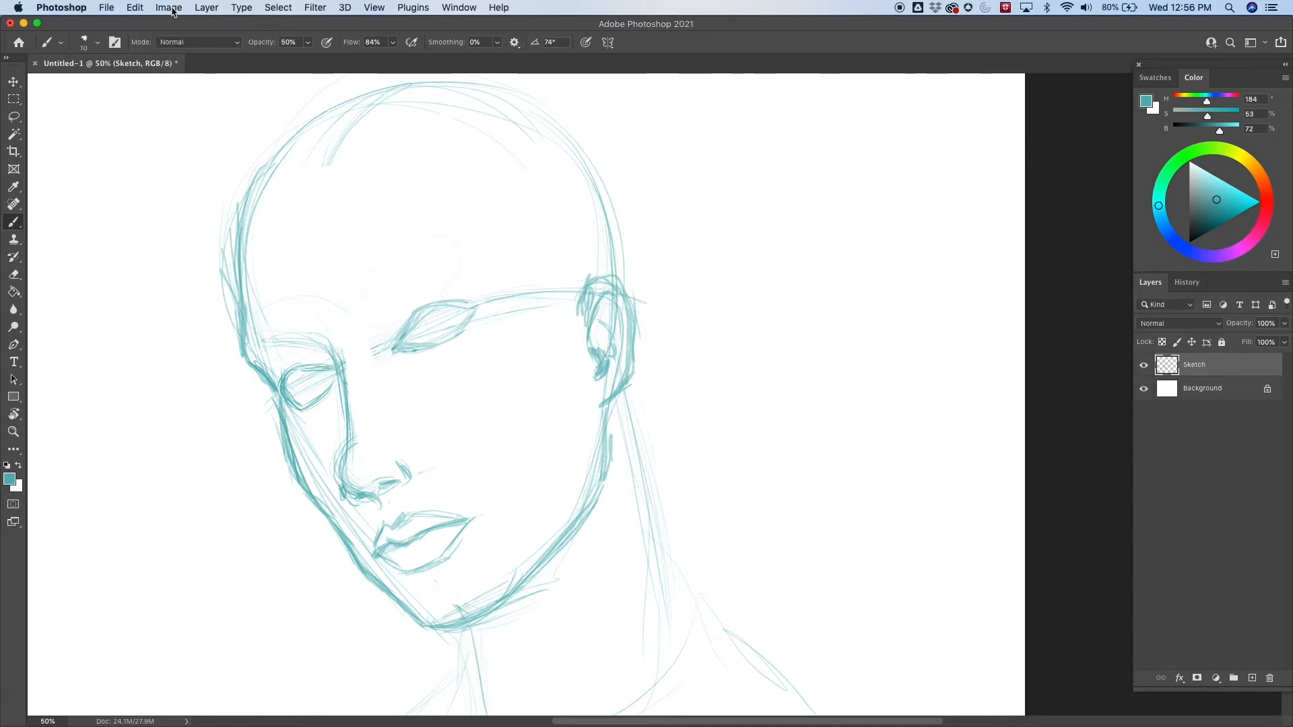
{"action": "left_click", "coordinate": [206, 7]}
{"action": "mouse_move", "coordinate": [170, 7]}
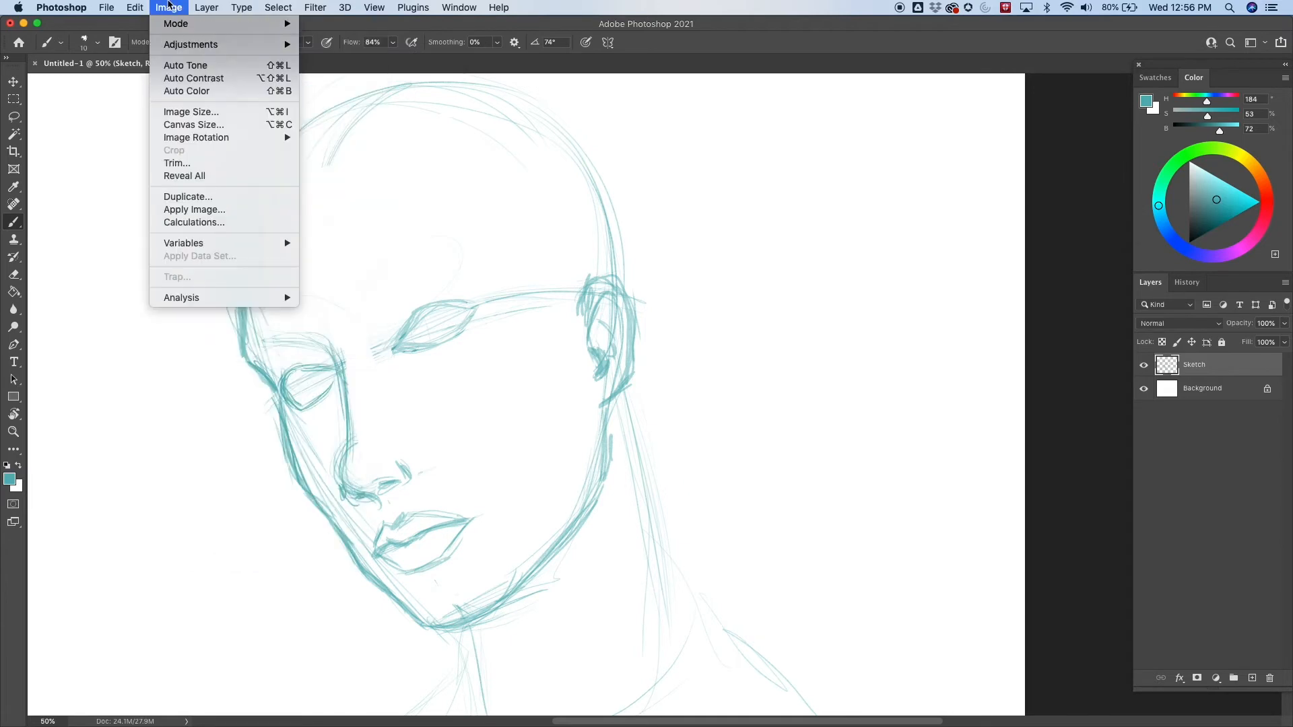
{"action": "mouse_move", "coordinate": [320, 137]}
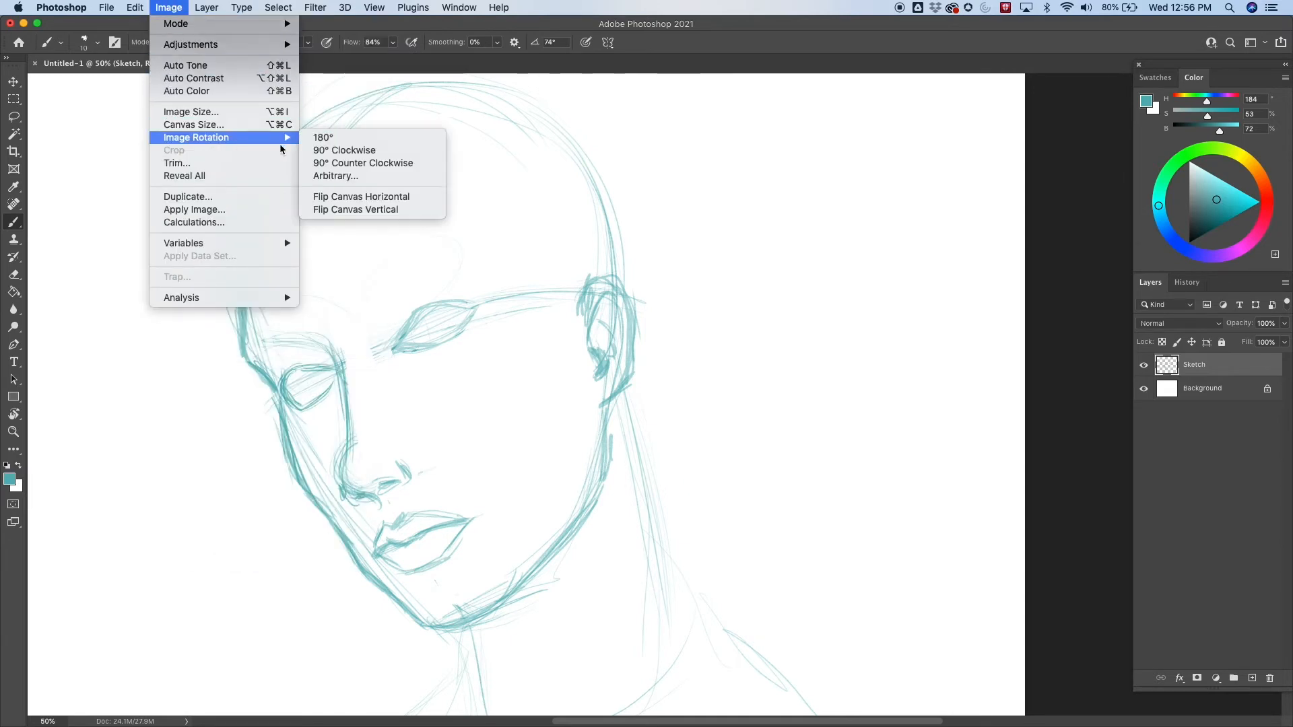
{"action": "left_click", "coordinate": [393, 197]}
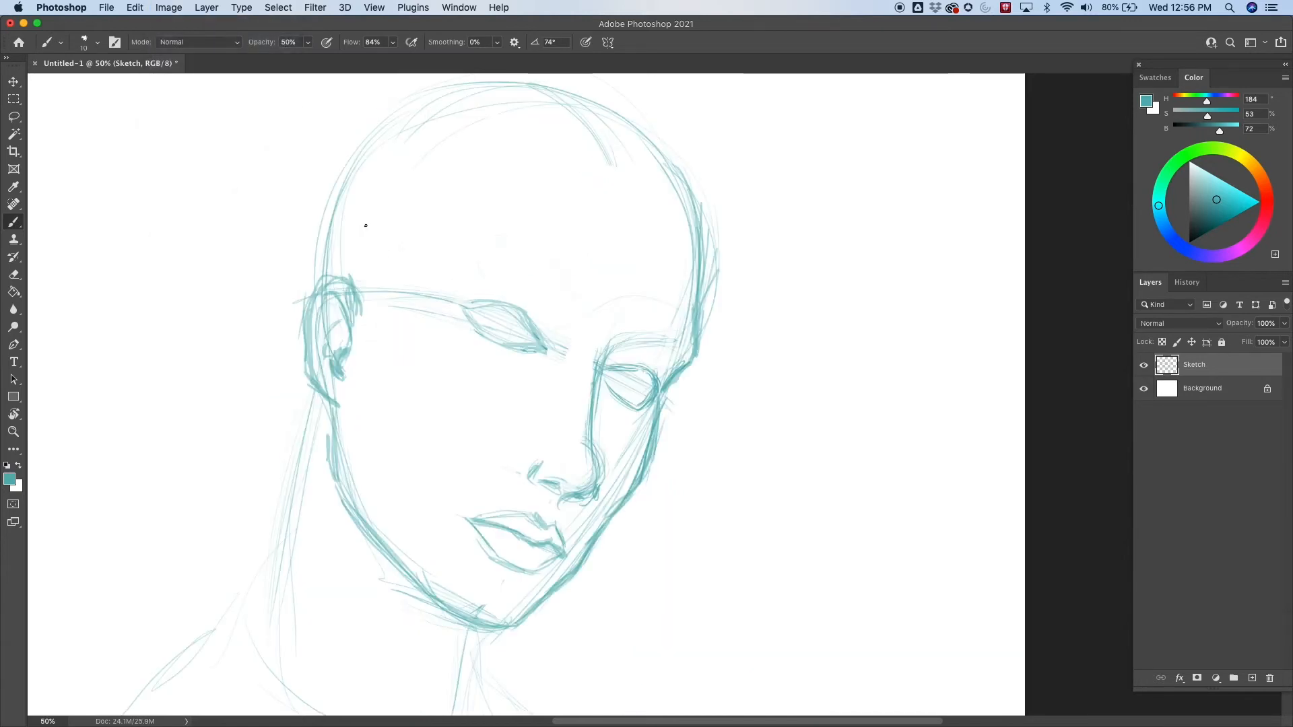
- Reinforce the near eye's lids and outer corner, and sketch a hairline guide across the upper forehead
{"action": "mouse_move", "coordinate": [794, 508]}
{"action": "left_mouse_down"}
{"action": "mouse_move", "coordinate": [652, 412]}
{"action": "mouse_move", "coordinate": [687, 430]}
{"action": "mouse_move", "coordinate": [684, 443]}
{"action": "left_mouse_up"}
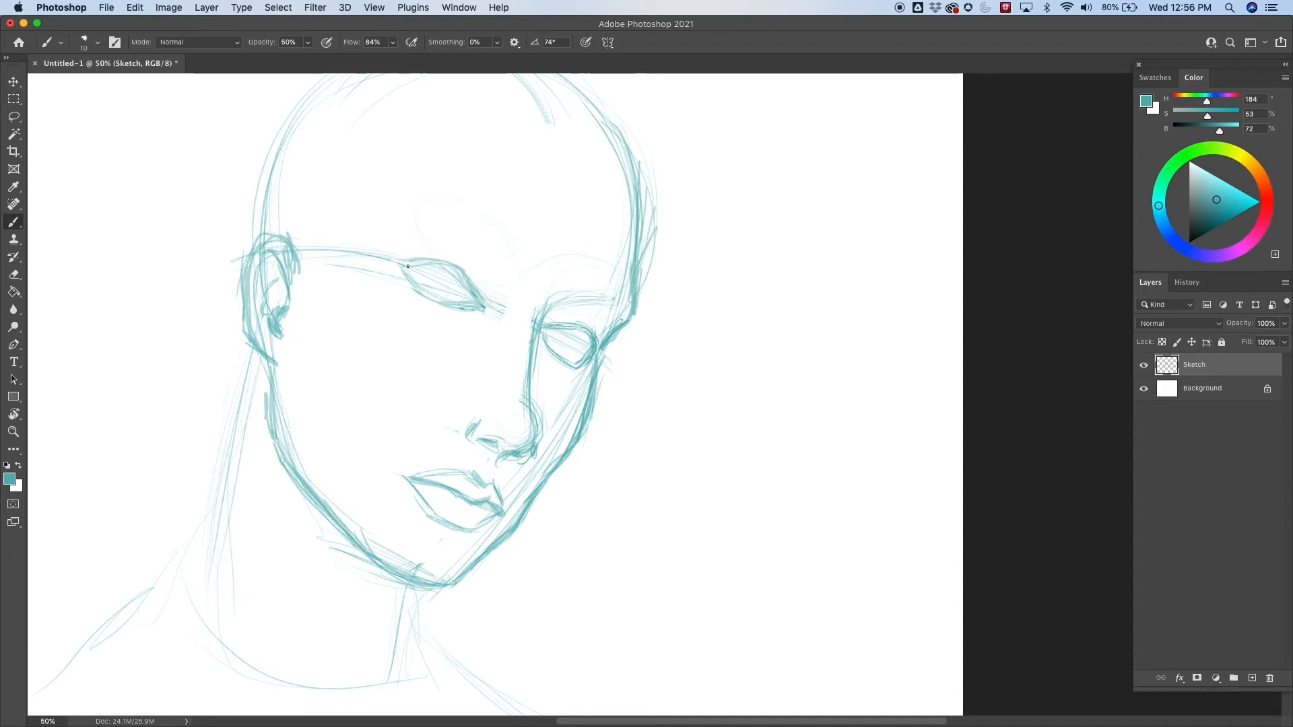
{"action": "mouse_move", "coordinate": [405, 278]}
{"action": "left_mouse_down"}
{"action": "mouse_move", "coordinate": [446, 310]}
{"action": "mouse_move", "coordinate": [484, 310]}
{"action": "left_mouse_up"}
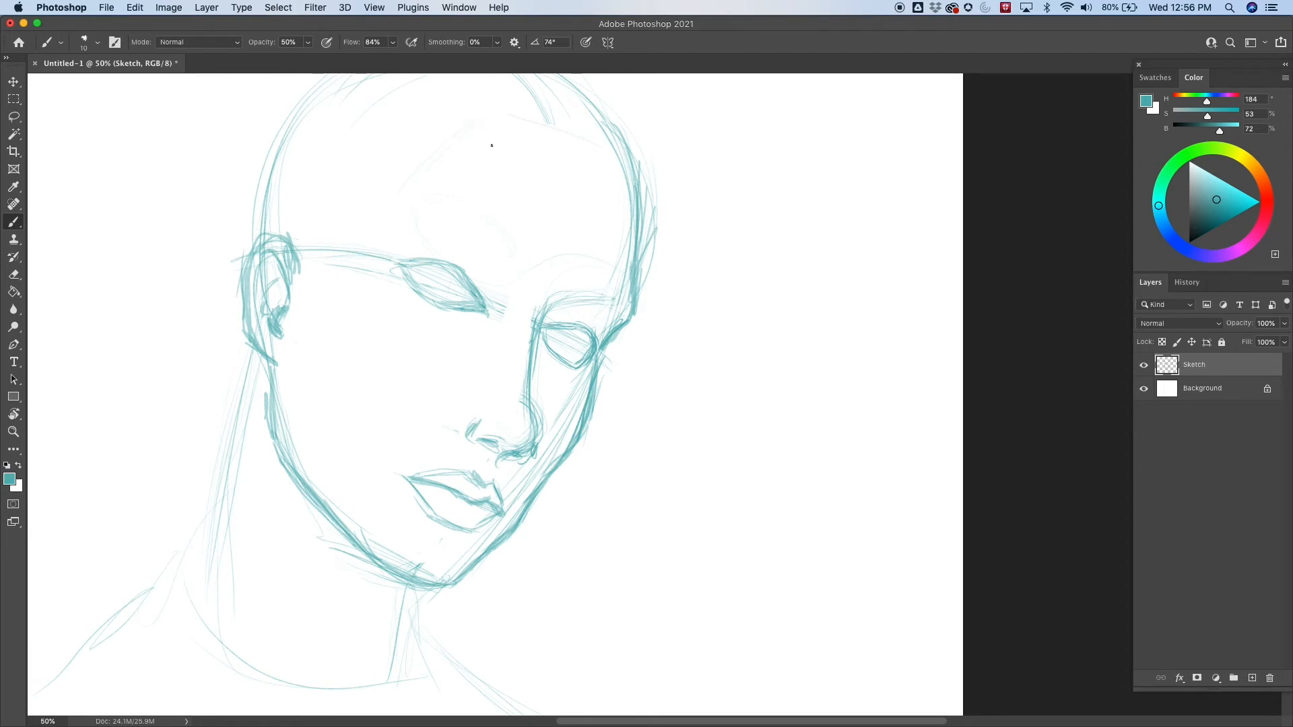
{"action": "key", "text": "bracketright"}
{"action": "key", "text": "bracketright"}
{"action": "left_click_drag", "start_coordinate": [607, 148], "coordinate": [475, 112]}
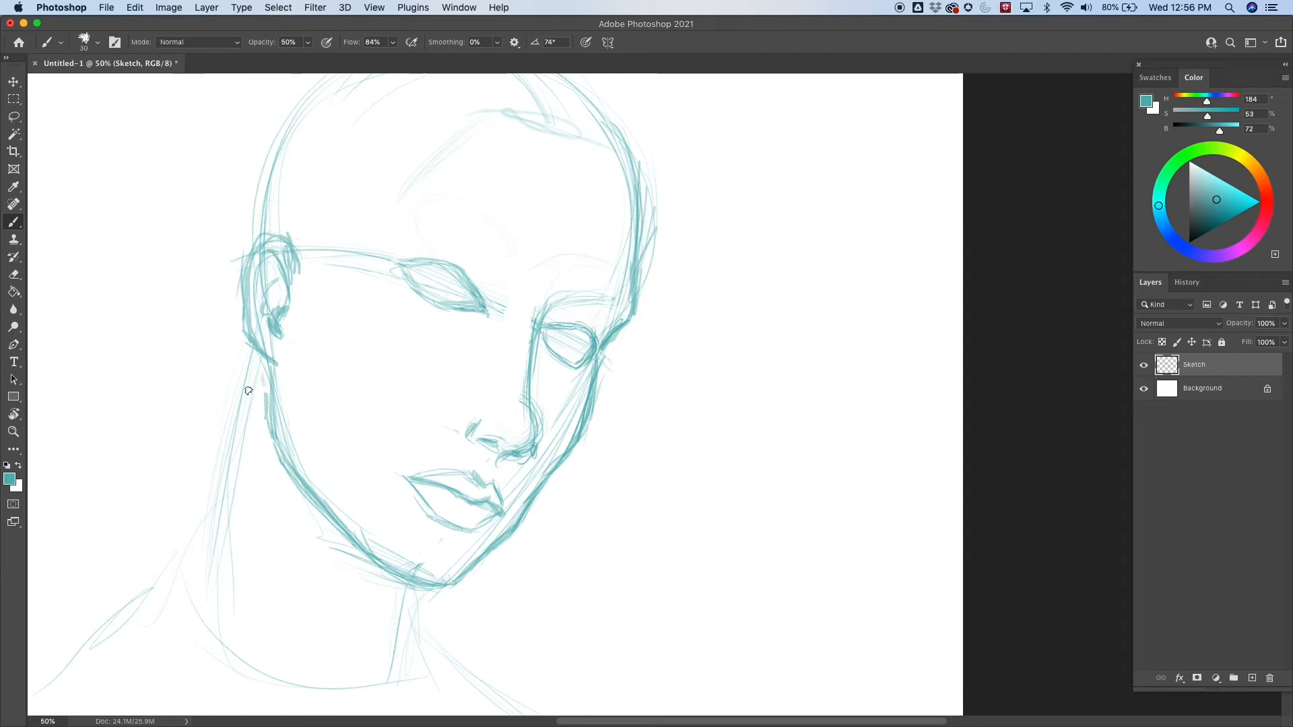
- Darken both side lines of the neck with a larger brush and add tone to the near eye
{"action": "left_click_drag", "start_coordinate": [248, 347], "coordinate": [210, 522]}
{"action": "left_click_drag", "start_coordinate": [406, 578], "coordinate": [393, 659]}
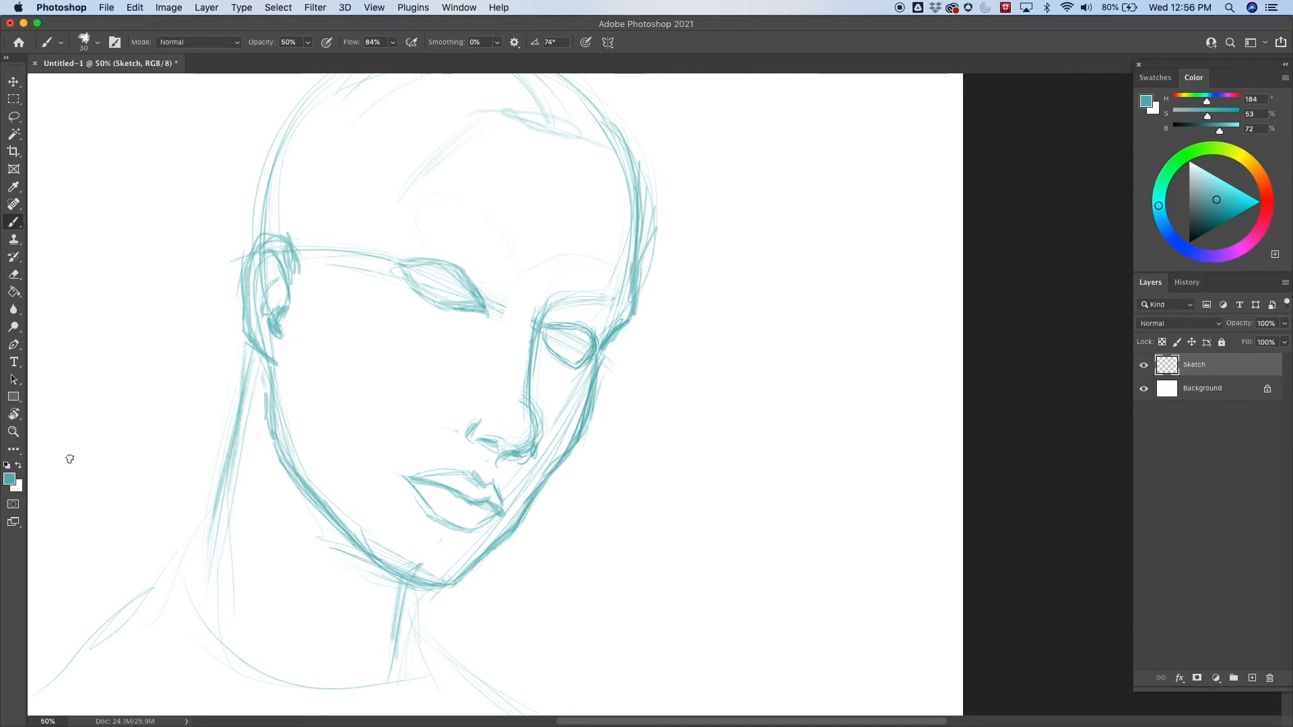
{"action": "mouse_move", "coordinate": [400, 267]}
{"action": "left_mouse_down"}
{"action": "mouse_move", "coordinate": [480, 294]}
{"action": "mouse_move", "coordinate": [479, 312]}
{"action": "left_mouse_up"}
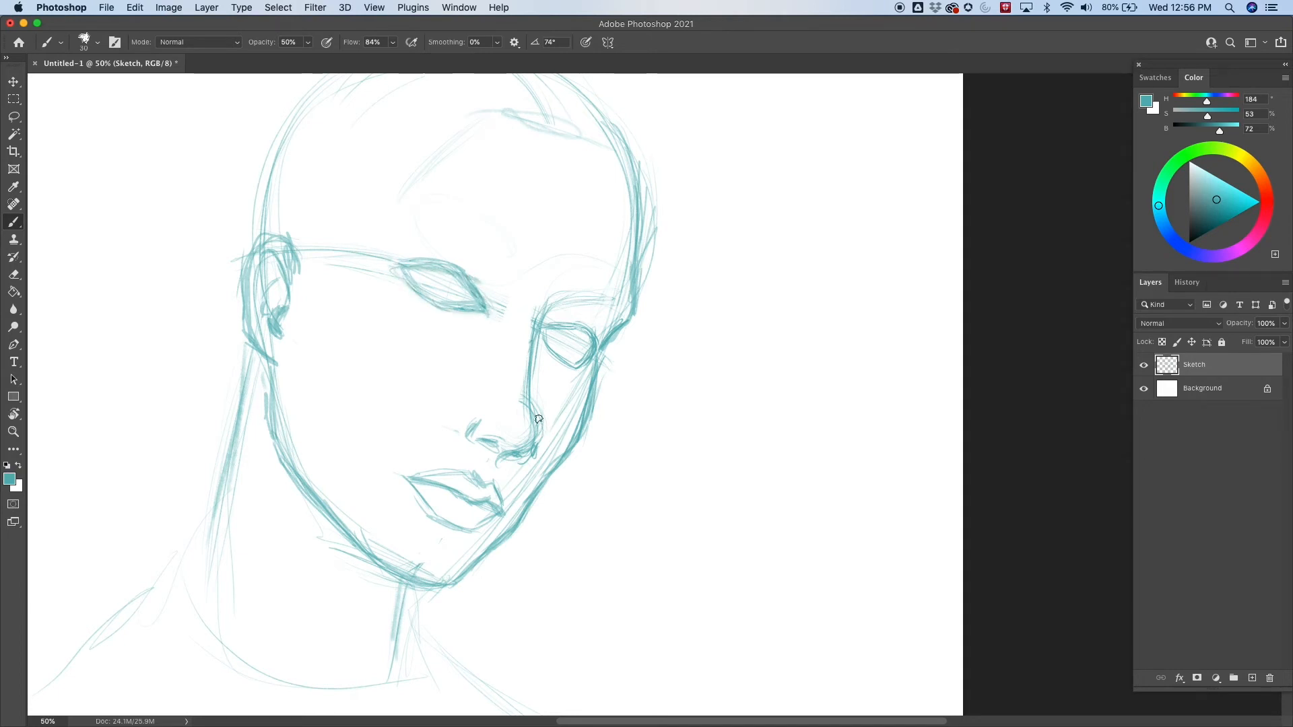
- Reduce the brush size to 15 and flip the Sketch layer horizontally
{"action": "key", "text": "bracketleft"}
{"action": "key", "text": "bracketleft"}
{"action": "key", "text": "bracketleft"}
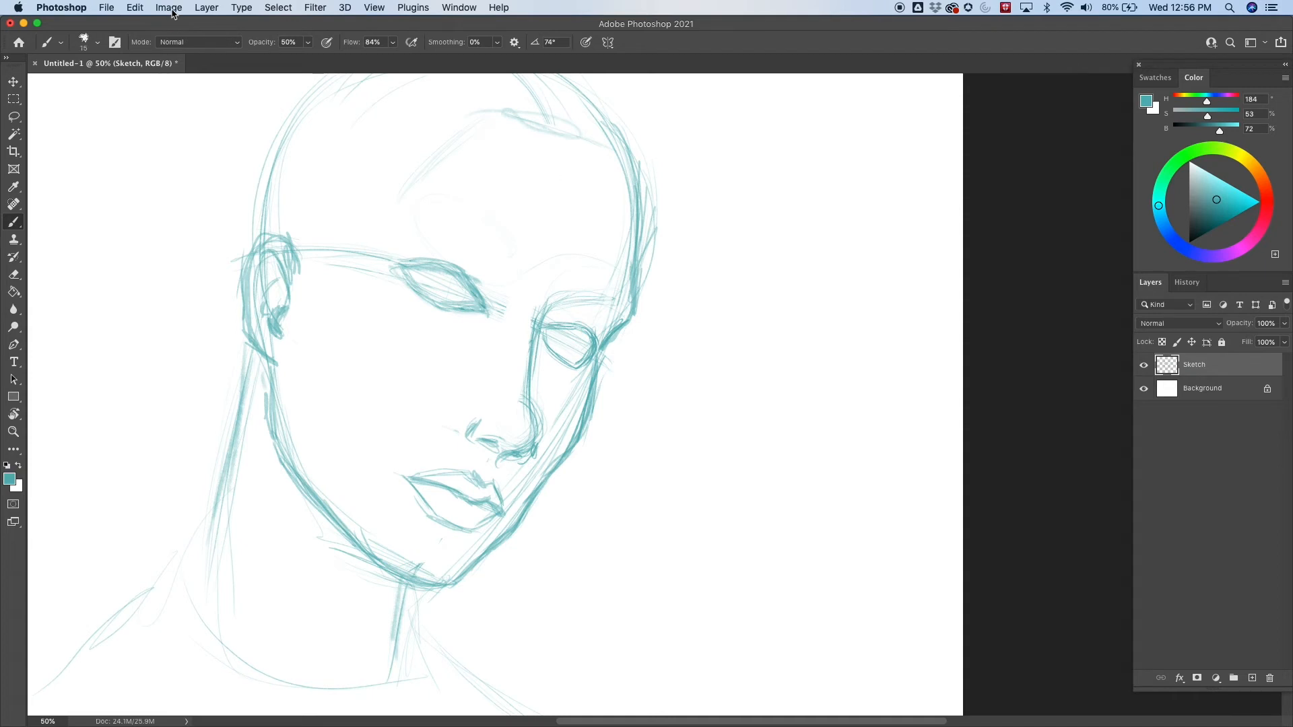
{"action": "left_click", "coordinate": [134, 8]}
{"action": "mouse_move", "coordinate": [196, 325]}
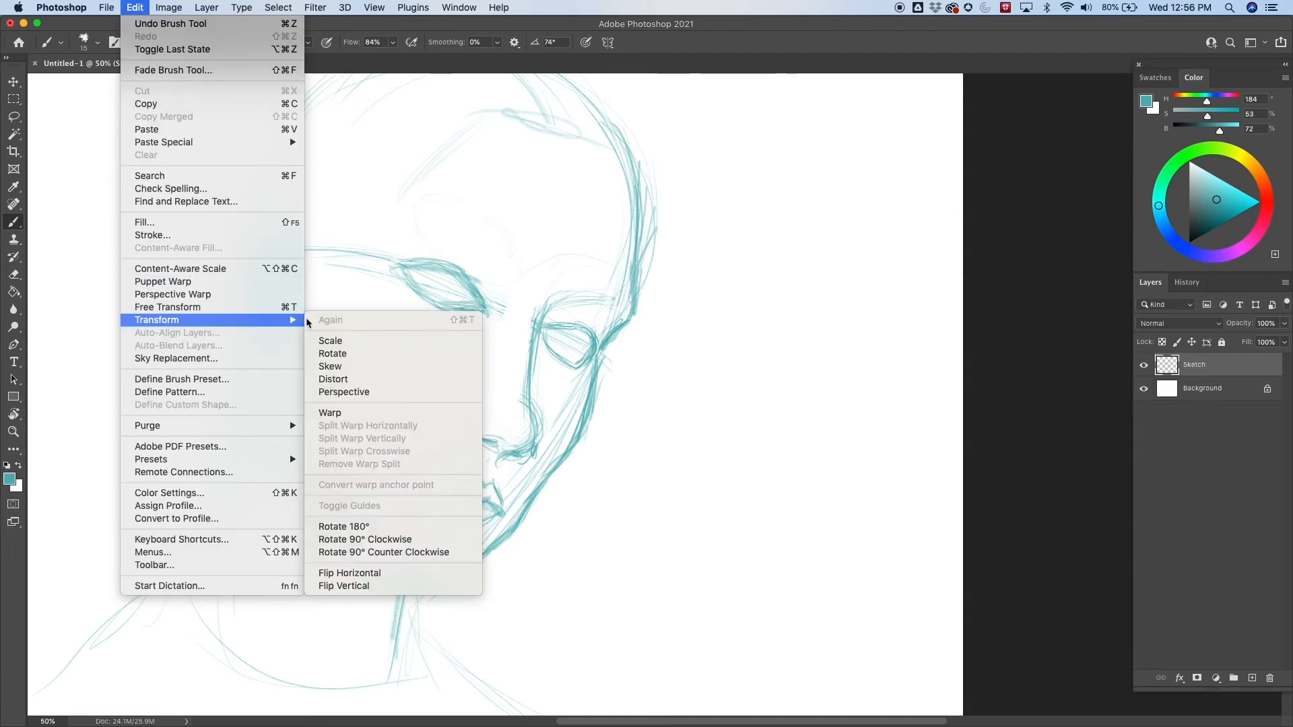
{"action": "left_click", "coordinate": [381, 573]}
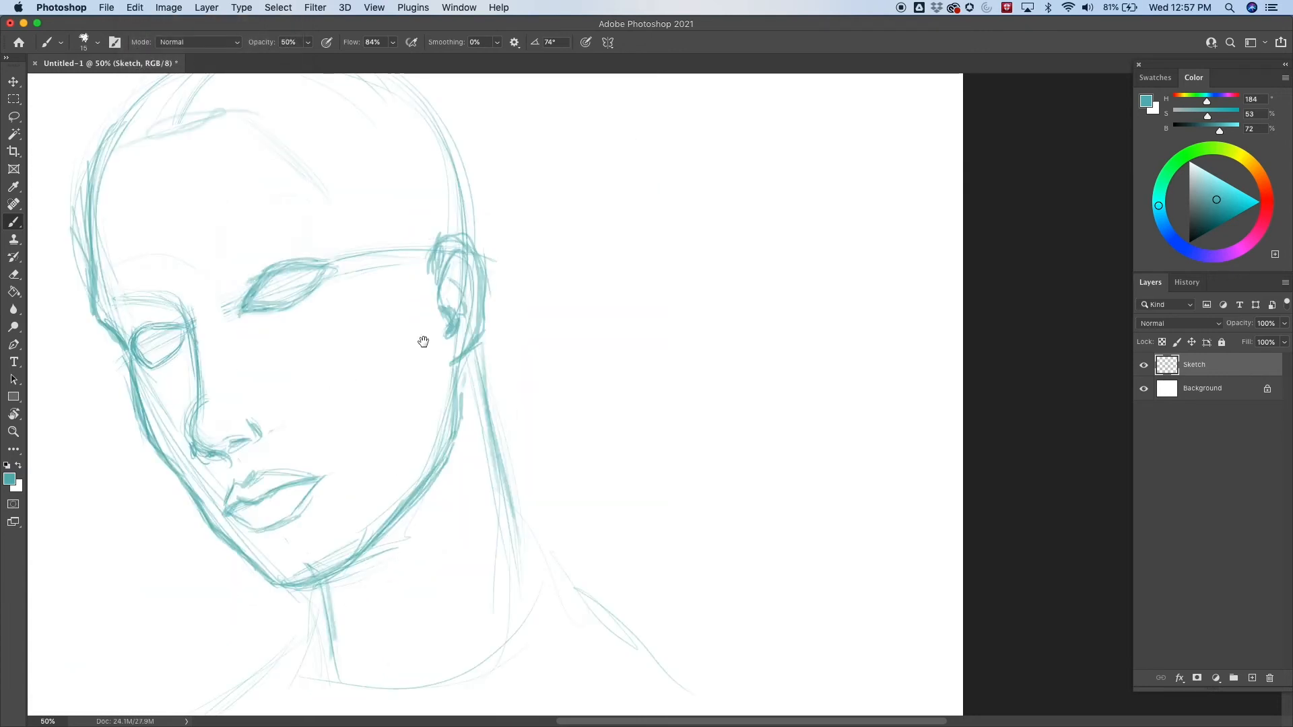
- Rough in the near eye's iris and upper lid, and reduce the eye's linework to a faint guide
{"action": "scroll", "coordinate": [421, 341], "scroll_direction": "left", "scroll_amount": 5}
{"action": "scroll", "coordinate": [421, 340], "scroll_direction": "down", "scroll_amount": 2}
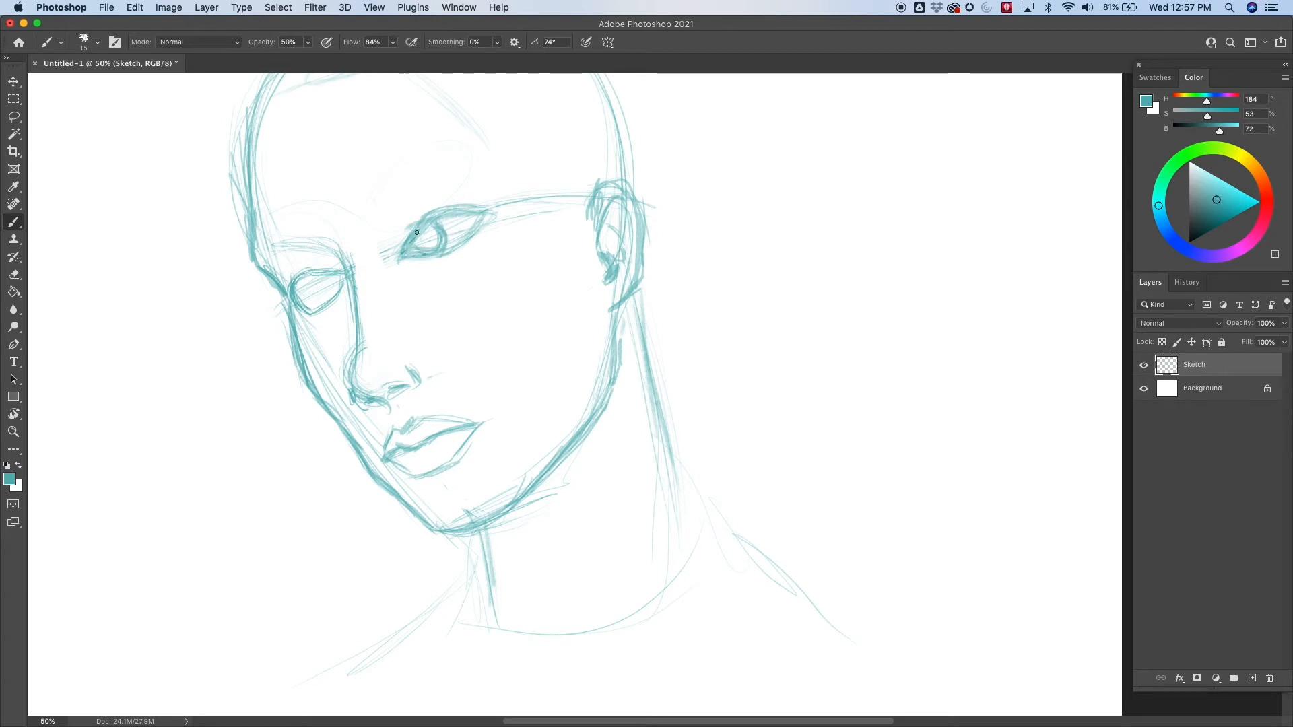
{"action": "mouse_move", "coordinate": [418, 228]}
{"action": "left_mouse_down"}
{"action": "mouse_move", "coordinate": [408, 256]}
{"action": "mouse_move", "coordinate": [452, 211]}
{"action": "mouse_move", "coordinate": [476, 215]}
{"action": "left_mouse_up"}
{"action": "key", "text": "super+z"}
{"action": "key", "text": "super+z"}
{"action": "key", "text": "super+z"}
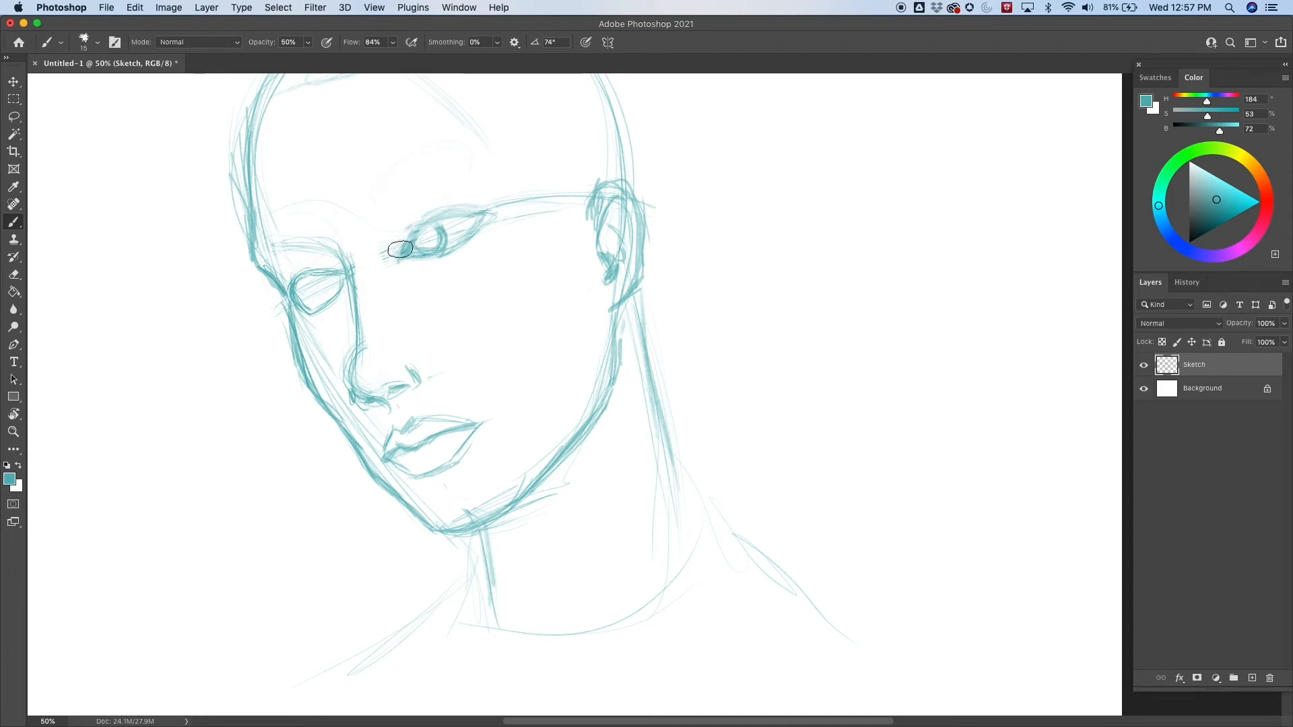
{"action": "key", "text": "super+z"}
{"action": "key", "text": "super+z"}
{"action": "key", "text": "super+z"}
{"action": "key", "text": "super+z"}
{"action": "key", "text": "super+z"}
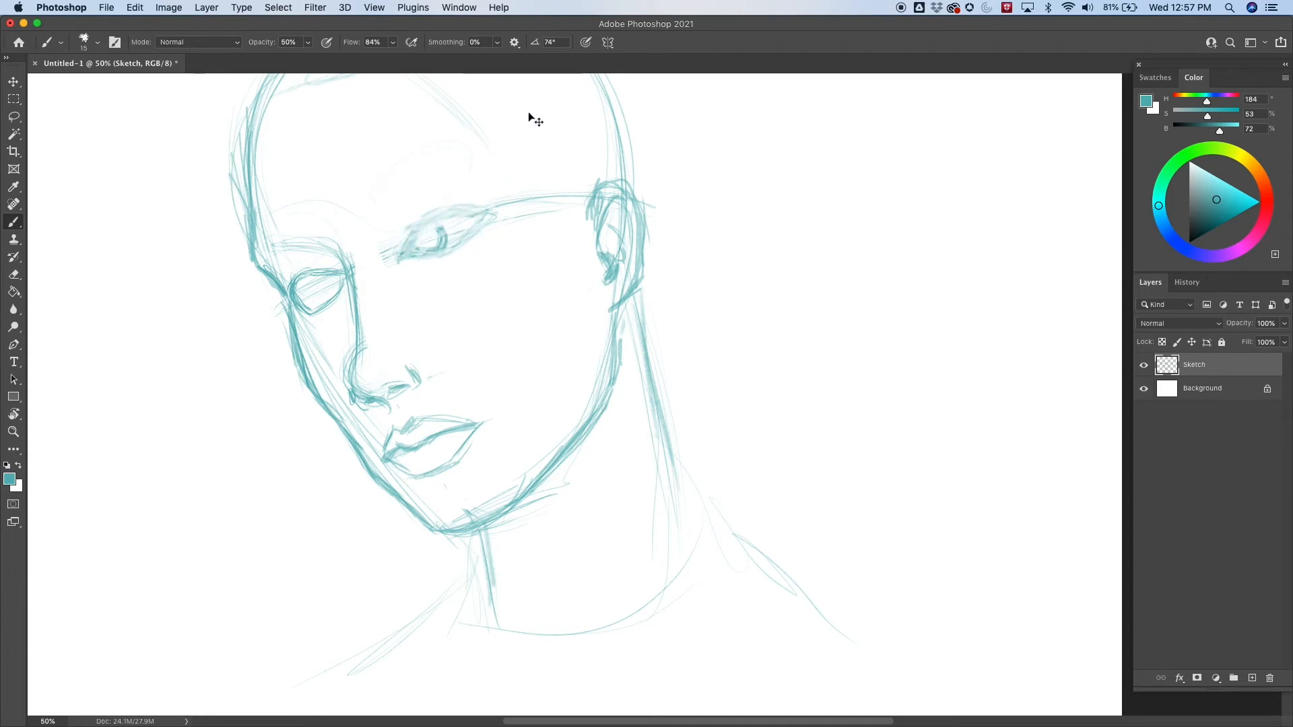
- Redraw the near eye over the faint guide with firm upper and lower lids and a round iris
{"action": "key", "text": "super+equal"}
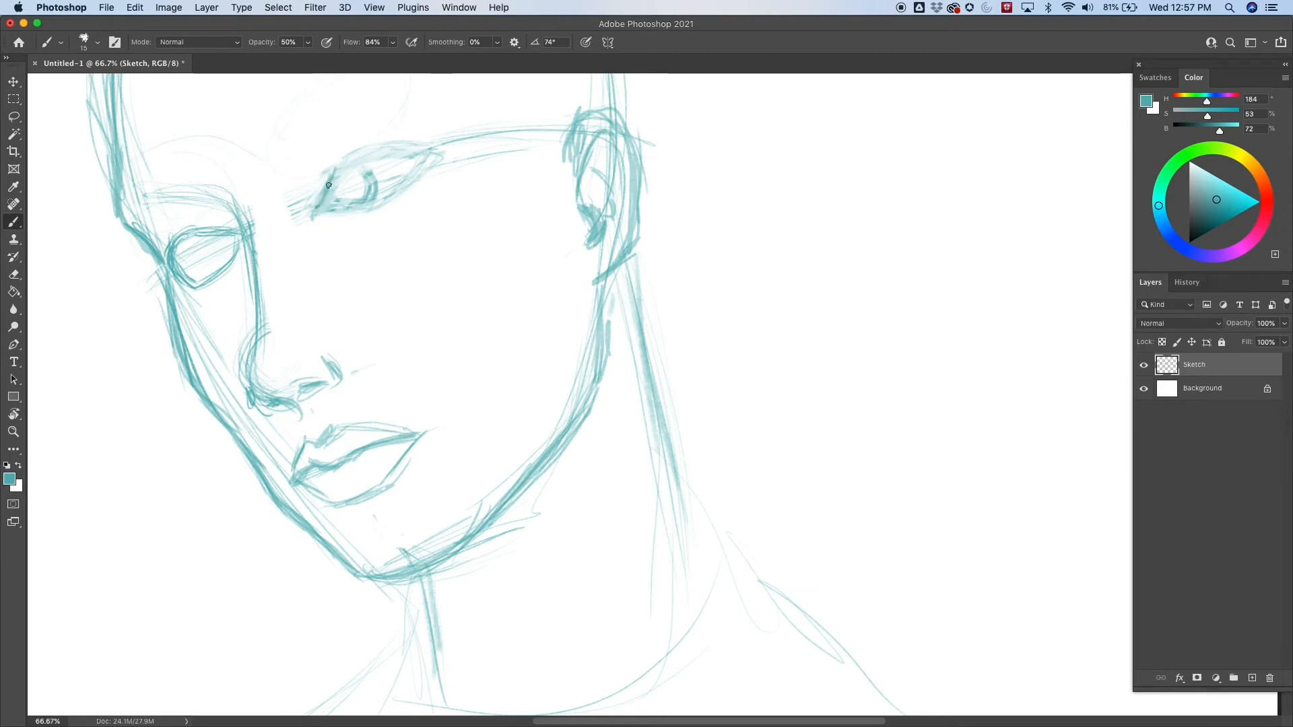
{"action": "mouse_move", "coordinate": [339, 165]}
{"action": "left_mouse_down"}
{"action": "mouse_move", "coordinate": [422, 146]}
{"action": "mouse_move", "coordinate": [408, 151]}
{"action": "mouse_move", "coordinate": [439, 157]}
{"action": "left_mouse_up"}
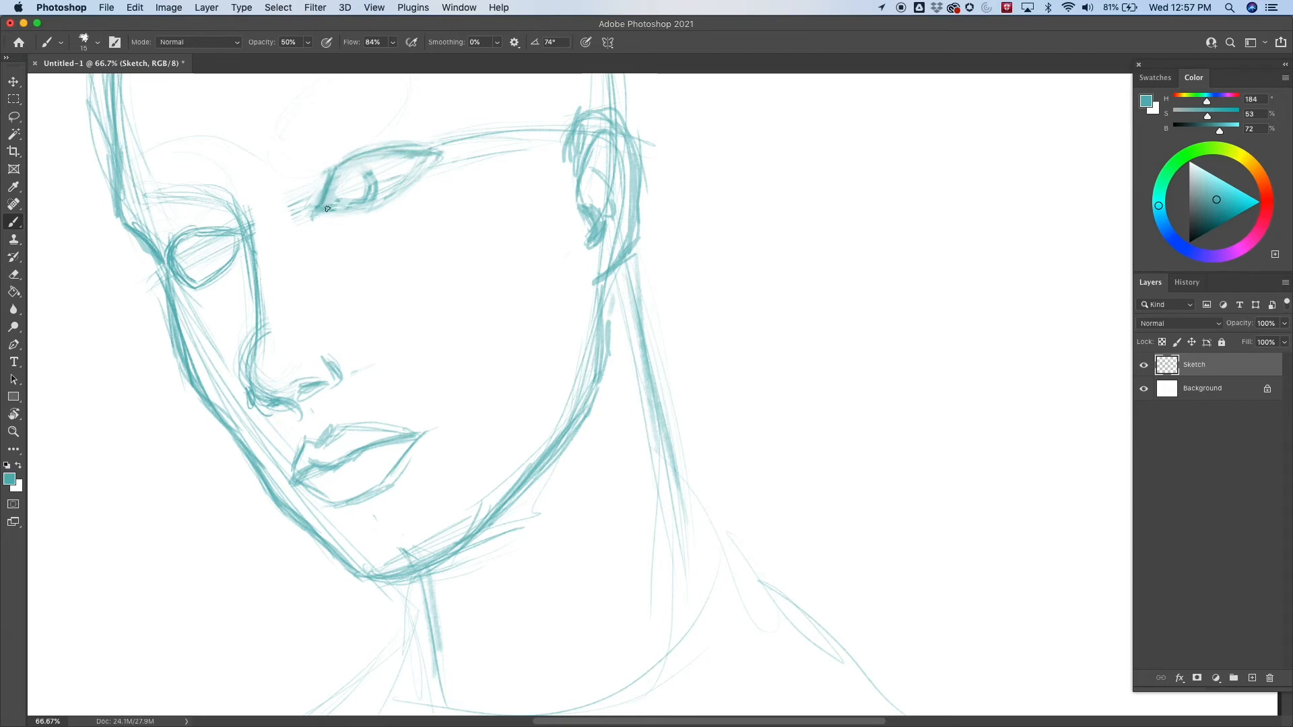
{"action": "left_click_drag", "start_coordinate": [327, 209], "coordinate": [392, 195]}
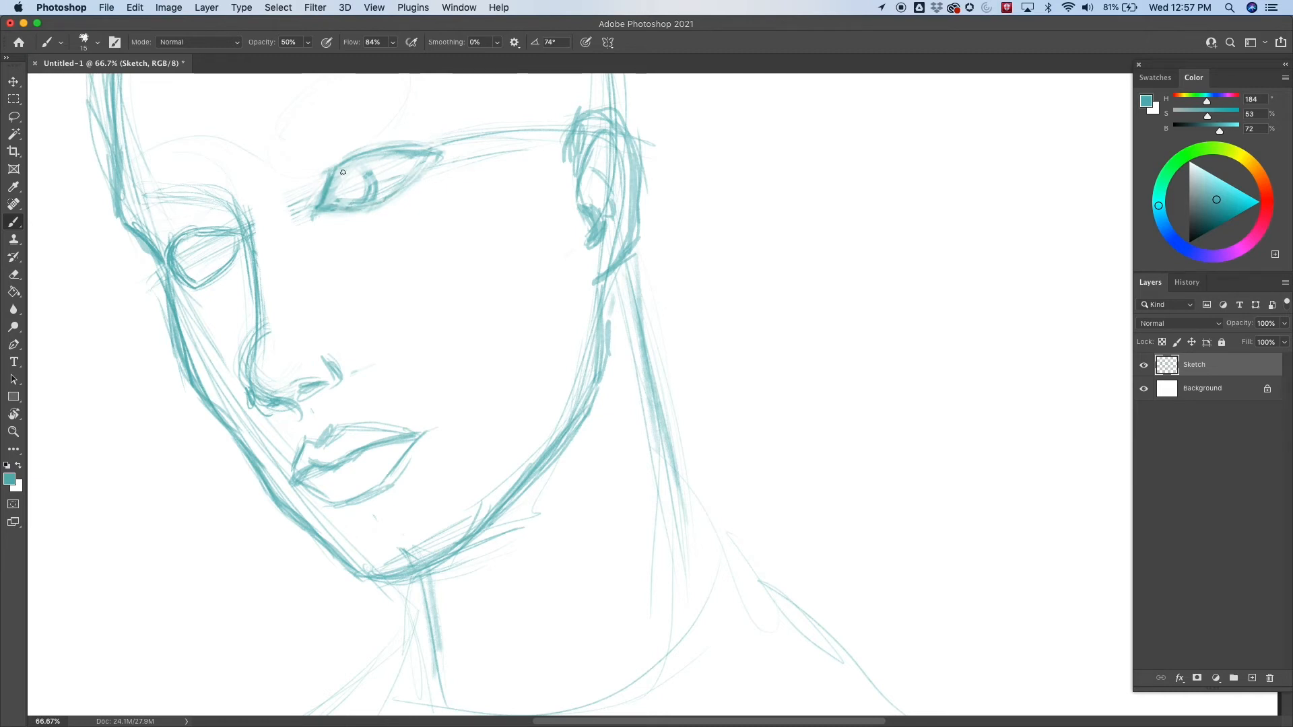
{"action": "mouse_move", "coordinate": [365, 165]}
{"action": "left_mouse_down"}
{"action": "mouse_move", "coordinate": [370, 194]}
{"action": "mouse_move", "coordinate": [336, 196]}
{"action": "mouse_move", "coordinate": [339, 168]}
{"action": "mouse_move", "coordinate": [354, 201]}
{"action": "mouse_move", "coordinate": [359, 160]}
{"action": "mouse_move", "coordinate": [345, 208]}
{"action": "mouse_move", "coordinate": [345, 148]}
{"action": "mouse_move", "coordinate": [375, 124]}
{"action": "mouse_move", "coordinate": [364, 190]}
{"action": "mouse_move", "coordinate": [332, 211]}
{"action": "mouse_move", "coordinate": [413, 171]}
{"action": "mouse_move", "coordinate": [357, 207]}
{"action": "mouse_move", "coordinate": [376, 164]}
{"action": "mouse_move", "coordinate": [320, 189]}
{"action": "mouse_move", "coordinate": [398, 151]}
{"action": "mouse_move", "coordinate": [365, 161]}
{"action": "mouse_move", "coordinate": [428, 153]}
{"action": "mouse_move", "coordinate": [402, 186]}
{"action": "left_mouse_up"}
{"action": "left_click_drag", "start_coordinate": [422, 156], "coordinate": [398, 189]}
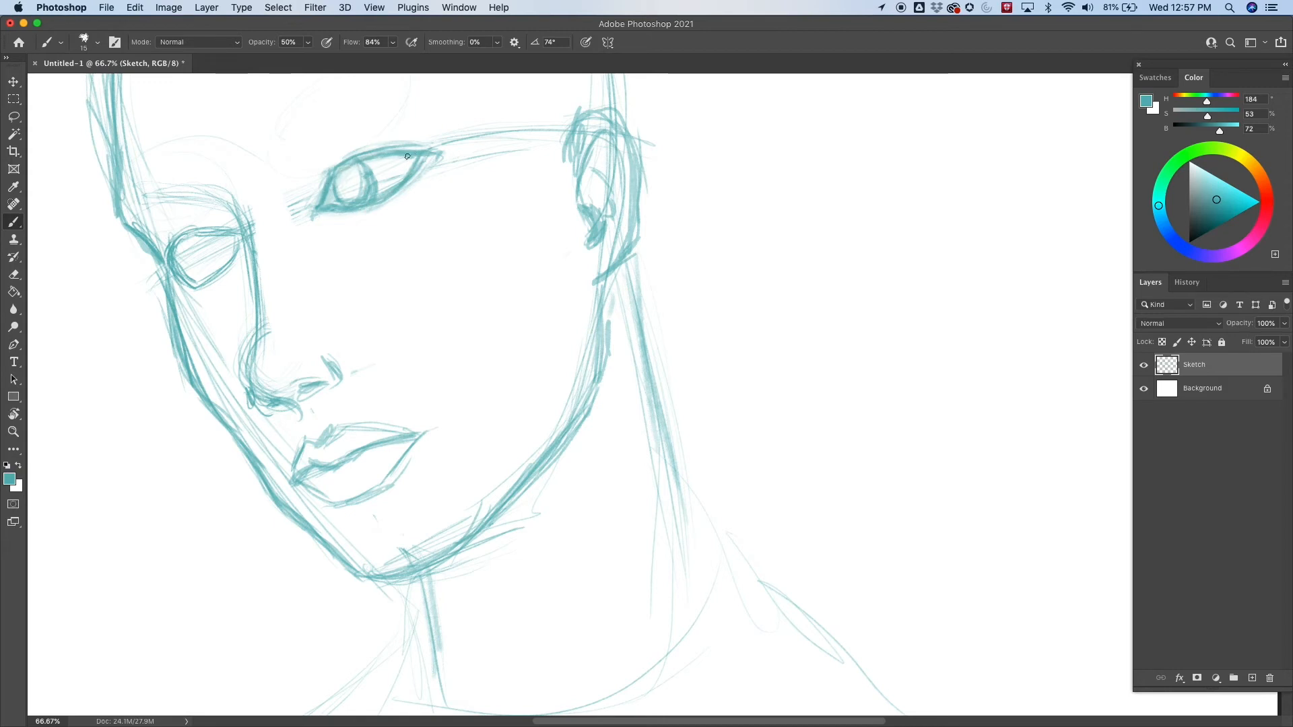
- Darken the far eye's upper lid and fill in the near eye's pupil and the far eye's iris and pupil
{"action": "mouse_move", "coordinate": [222, 233]}
{"action": "left_mouse_down"}
{"action": "mouse_move", "coordinate": [173, 247]}
{"action": "mouse_move", "coordinate": [236, 238]}
{"action": "mouse_move", "coordinate": [200, 229]}
{"action": "mouse_move", "coordinate": [170, 241]}
{"action": "mouse_move", "coordinate": [185, 233]}
{"action": "mouse_move", "coordinate": [170, 254]}
{"action": "mouse_move", "coordinate": [180, 234]}
{"action": "mouse_move", "coordinate": [239, 230]}
{"action": "mouse_move", "coordinate": [166, 256]}
{"action": "mouse_move", "coordinate": [234, 239]}
{"action": "left_mouse_up"}
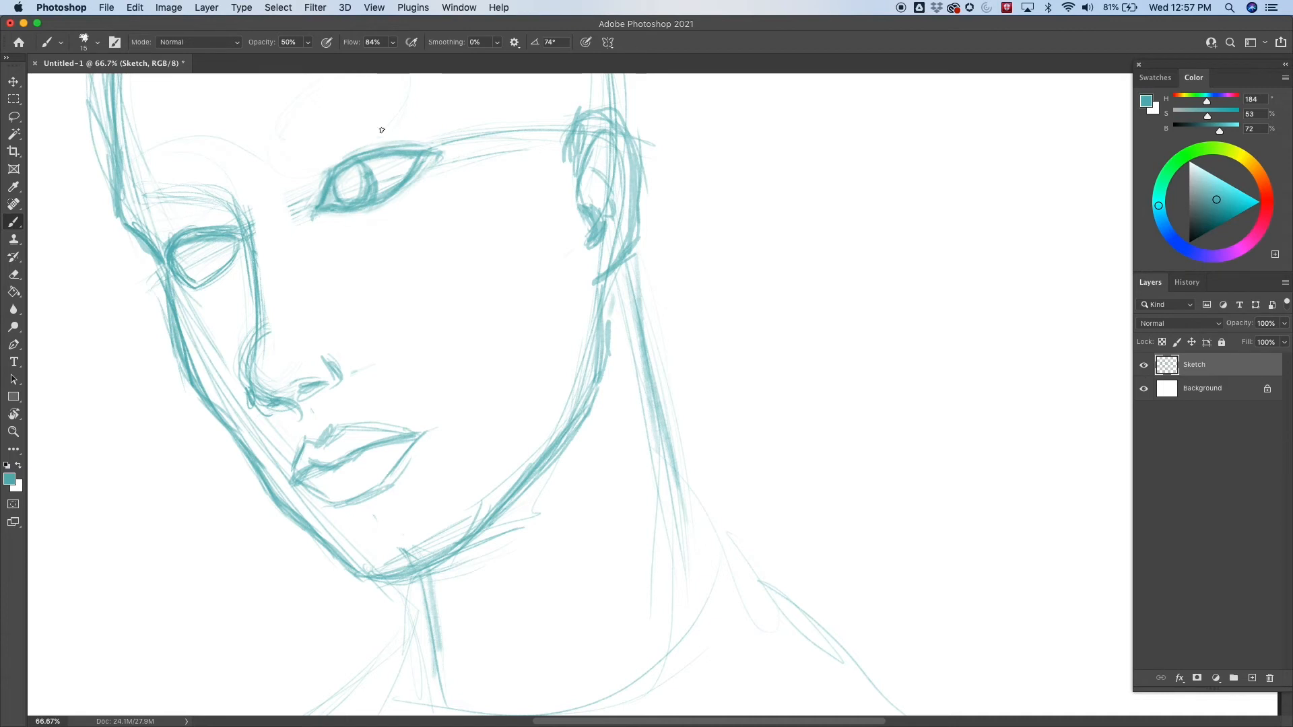
{"action": "left_click_drag", "start_coordinate": [348, 176], "coordinate": [353, 185]}
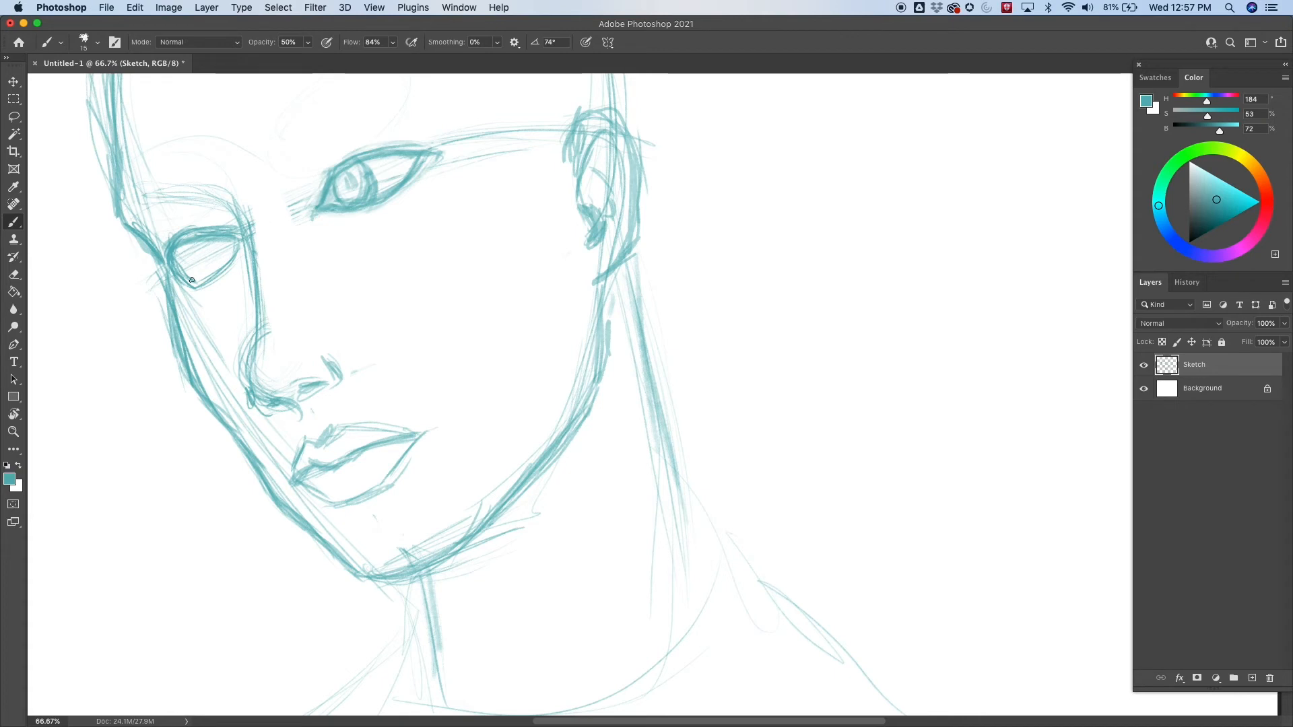
{"action": "mouse_move", "coordinate": [181, 255]}
{"action": "left_mouse_down"}
{"action": "mouse_move", "coordinate": [191, 246]}
{"action": "mouse_move", "coordinate": [182, 259]}
{"action": "mouse_move", "coordinate": [206, 273]}
{"action": "mouse_move", "coordinate": [198, 242]}
{"action": "left_mouse_up"}
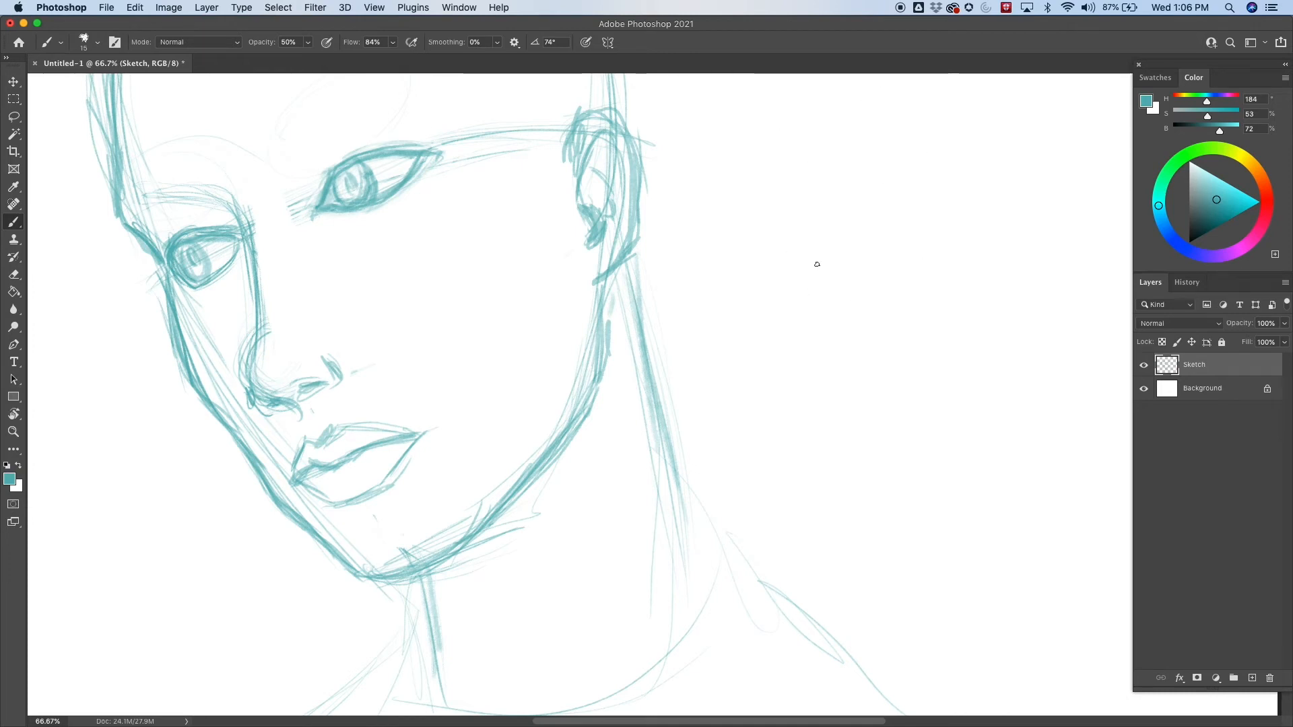
- Draw a large demonstration eyeball beside the head with an iris, dark pupil, radial iris lines and curved cross-contours
{"action": "mouse_move", "coordinate": [794, 185]}
{"action": "left_mouse_down"}
{"action": "mouse_move", "coordinate": [932, 268]}
{"action": "mouse_move", "coordinate": [808, 282]}
{"action": "left_mouse_up"}
{"action": "mouse_move", "coordinate": [859, 182]}
{"action": "left_mouse_down"}
{"action": "mouse_move", "coordinate": [884, 227]}
{"action": "mouse_move", "coordinate": [861, 173]}
{"action": "mouse_move", "coordinate": [859, 208]}
{"action": "mouse_move", "coordinate": [835, 216]}
{"action": "mouse_move", "coordinate": [834, 231]}
{"action": "mouse_move", "coordinate": [850, 181]}
{"action": "mouse_move", "coordinate": [827, 183]}
{"action": "mouse_move", "coordinate": [850, 179]}
{"action": "mouse_move", "coordinate": [855, 198]}
{"action": "mouse_move", "coordinate": [838, 213]}
{"action": "mouse_move", "coordinate": [854, 236]}
{"action": "mouse_move", "coordinate": [845, 207]}
{"action": "mouse_move", "coordinate": [849, 232]}
{"action": "mouse_move", "coordinate": [874, 182]}
{"action": "mouse_move", "coordinate": [875, 223]}
{"action": "mouse_move", "coordinate": [856, 250]}
{"action": "mouse_move", "coordinate": [820, 247]}
{"action": "mouse_move", "coordinate": [809, 195]}
{"action": "mouse_move", "coordinate": [828, 170]}
{"action": "mouse_move", "coordinate": [874, 210]}
{"action": "left_mouse_up"}
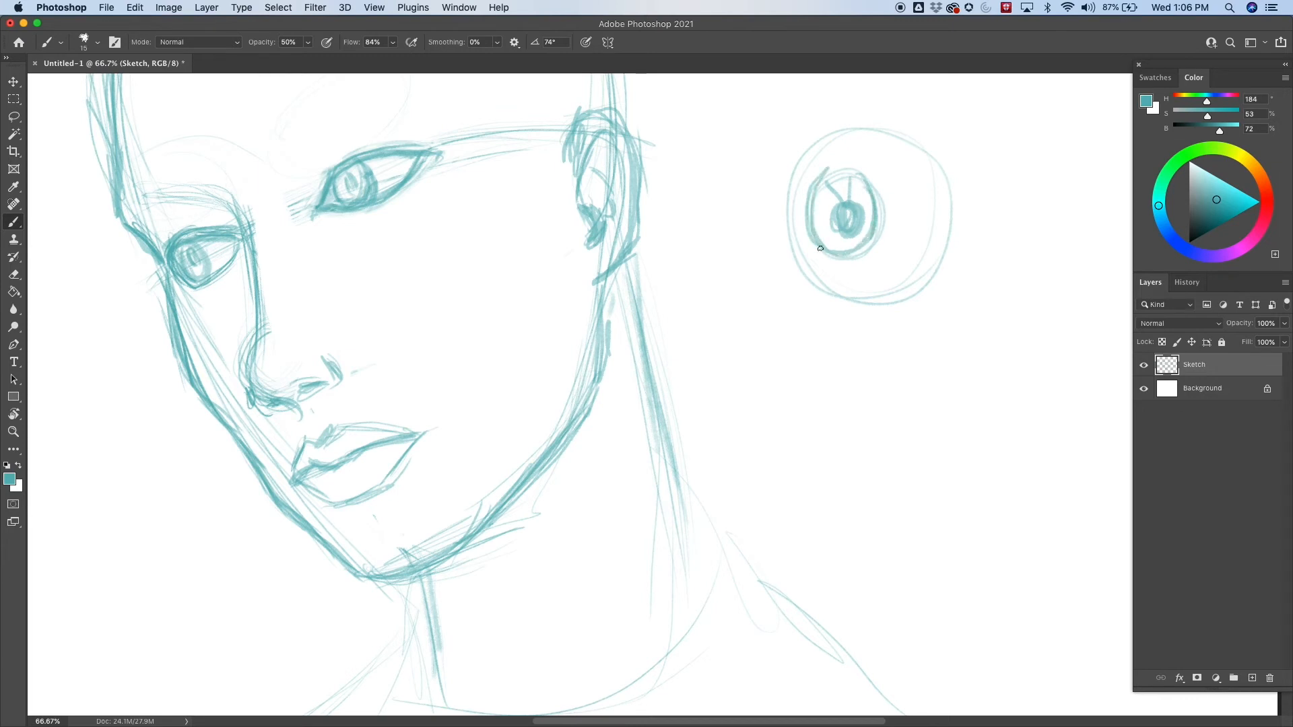
{"action": "mouse_move", "coordinate": [827, 253]}
{"action": "left_mouse_down"}
{"action": "mouse_move", "coordinate": [810, 210]}
{"action": "mouse_move", "coordinate": [856, 182]}
{"action": "mouse_move", "coordinate": [865, 228]}
{"action": "mouse_move", "coordinate": [834, 256]}
{"action": "left_mouse_up"}
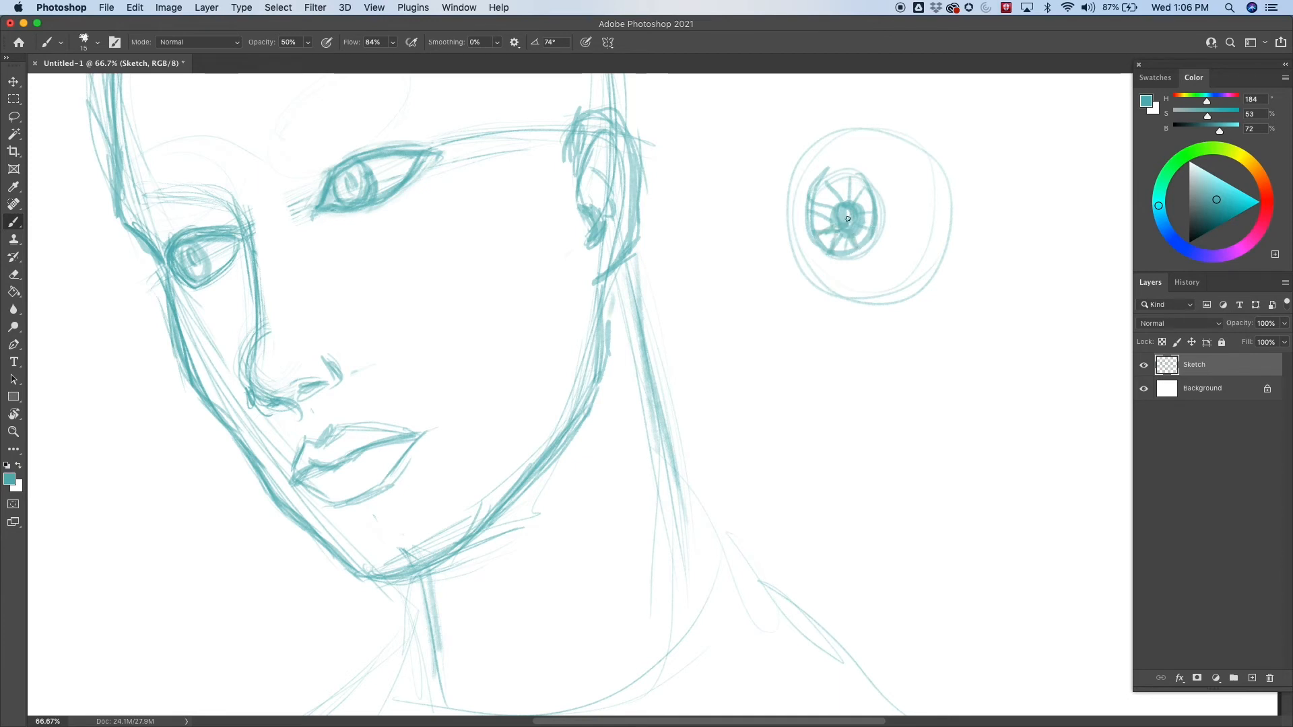
{"action": "mouse_move", "coordinate": [823, 180]}
{"action": "left_mouse_down"}
{"action": "mouse_move", "coordinate": [870, 178]}
{"action": "mouse_move", "coordinate": [865, 131]}
{"action": "mouse_move", "coordinate": [837, 179]}
{"action": "left_mouse_up"}
{"action": "left_click_drag", "start_coordinate": [839, 256], "coordinate": [843, 300]}
{"action": "key", "text": "e"}
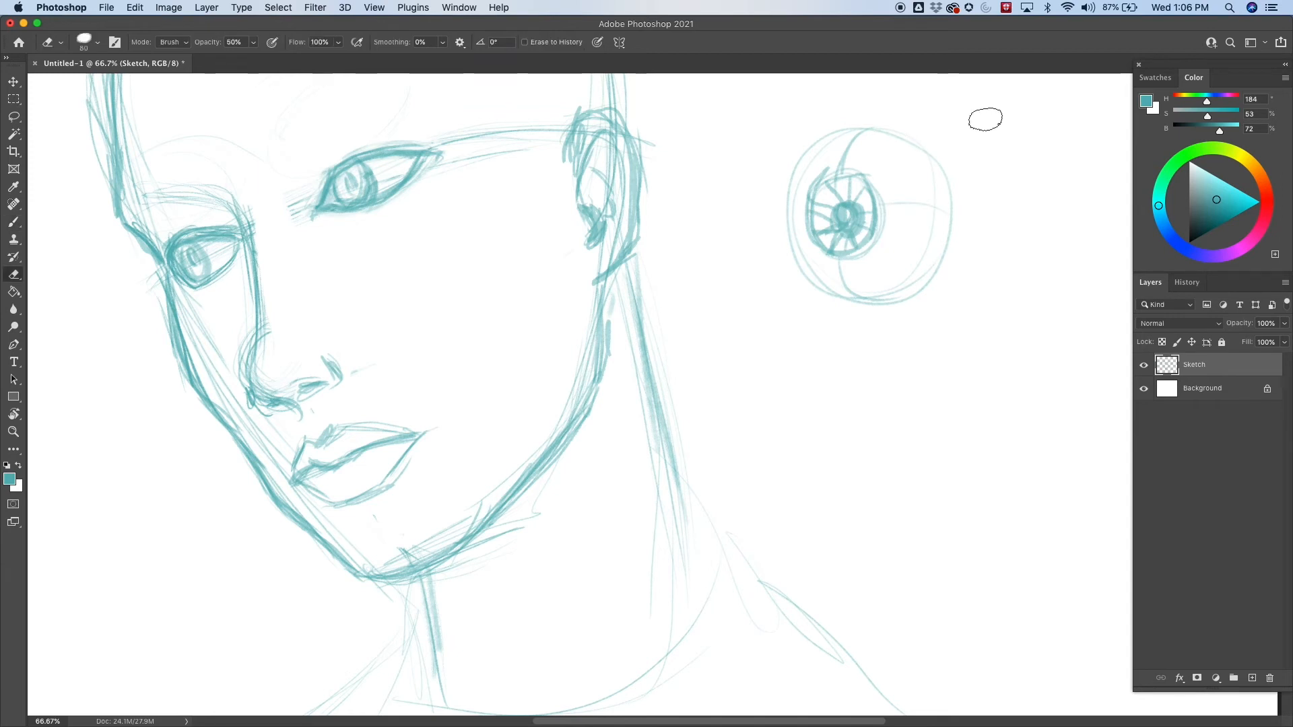
- Erase the demonstration eyeball beside the head with an enlarged eraser, leaving only faint traces
{"action": "mouse_move", "coordinate": [823, 182]}
{"action": "left_mouse_down"}
{"action": "mouse_move", "coordinate": [921, 104]}
{"action": "mouse_move", "coordinate": [868, 168]}
{"action": "left_mouse_up"}
{"action": "left_click_drag", "start_coordinate": [796, 223], "coordinate": [968, 171]}
{"action": "key", "text": "bracketright"}
{"action": "key", "text": "bracketright"}
{"action": "key", "text": "bracketright"}
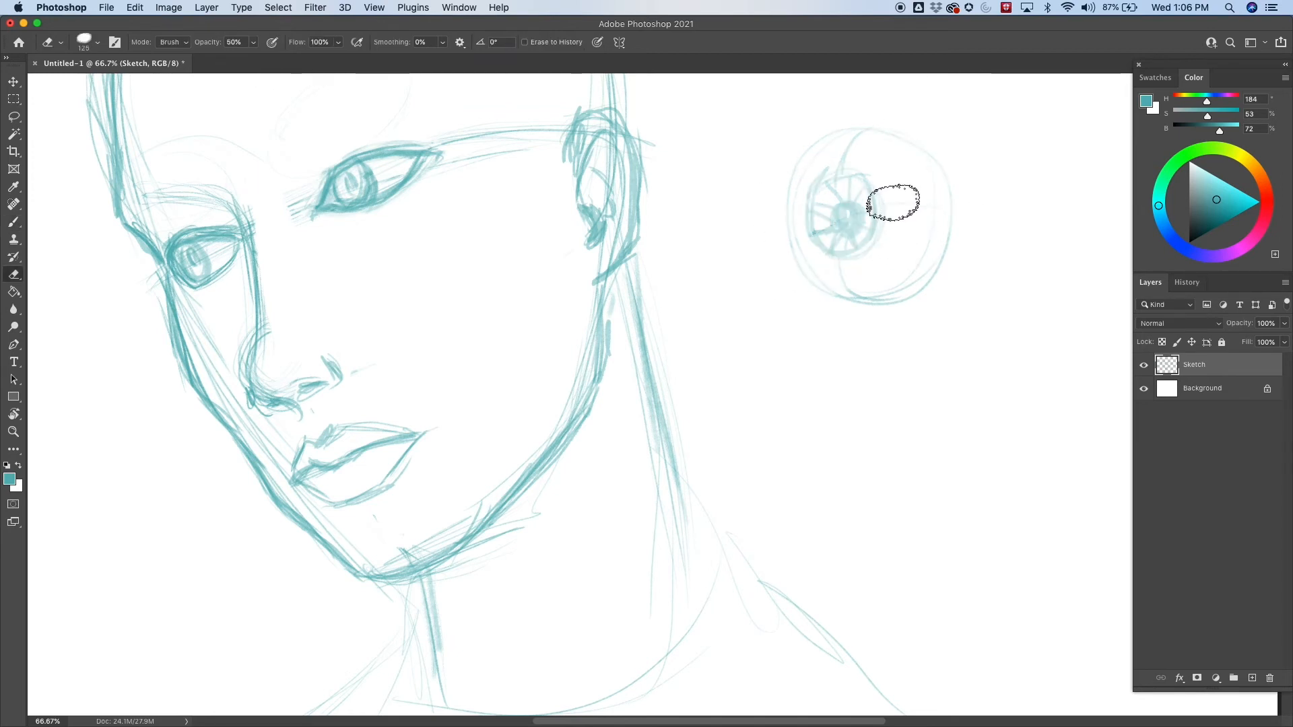
{"action": "mouse_move", "coordinate": [891, 208]}
{"action": "left_mouse_down"}
{"action": "mouse_move", "coordinate": [842, 235]}
{"action": "mouse_move", "coordinate": [893, 161]}
{"action": "mouse_move", "coordinate": [879, 141]}
{"action": "mouse_move", "coordinate": [842, 202]}
{"action": "mouse_move", "coordinate": [875, 274]}
{"action": "mouse_move", "coordinate": [938, 188]}
{"action": "mouse_move", "coordinate": [958, 195]}
{"action": "mouse_move", "coordinate": [877, 301]}
{"action": "mouse_move", "coordinate": [869, 116]}
{"action": "mouse_move", "coordinate": [792, 179]}
{"action": "mouse_move", "coordinate": [815, 218]}
{"action": "mouse_move", "coordinate": [797, 234]}
{"action": "mouse_move", "coordinate": [841, 270]}
{"action": "mouse_move", "coordinate": [926, 276]}
{"action": "mouse_move", "coordinate": [856, 255]}
{"action": "mouse_move", "coordinate": [886, 181]}
{"action": "mouse_move", "coordinate": [858, 204]}
{"action": "mouse_move", "coordinate": [903, 247]}
{"action": "left_mouse_up"}
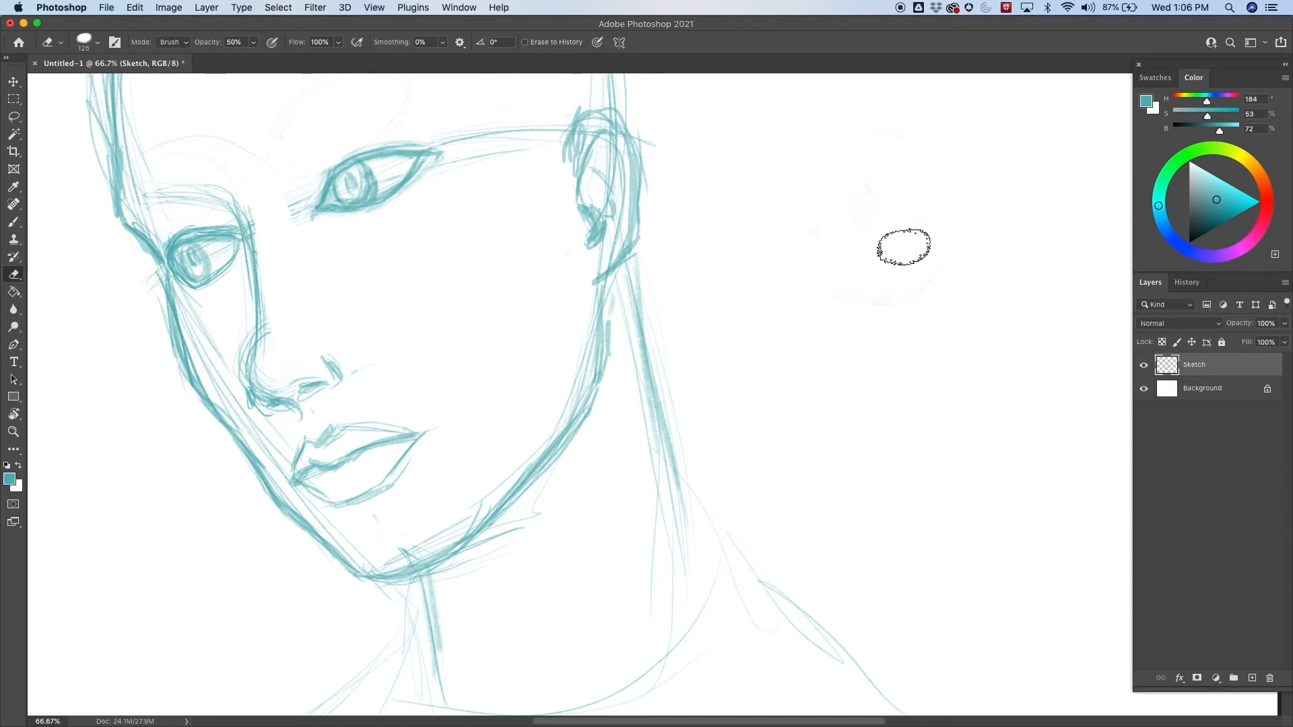
- Sketch light guide lines running down the forehead and brow ridge to the near eye's inner corner
{"action": "key", "text": "b"}
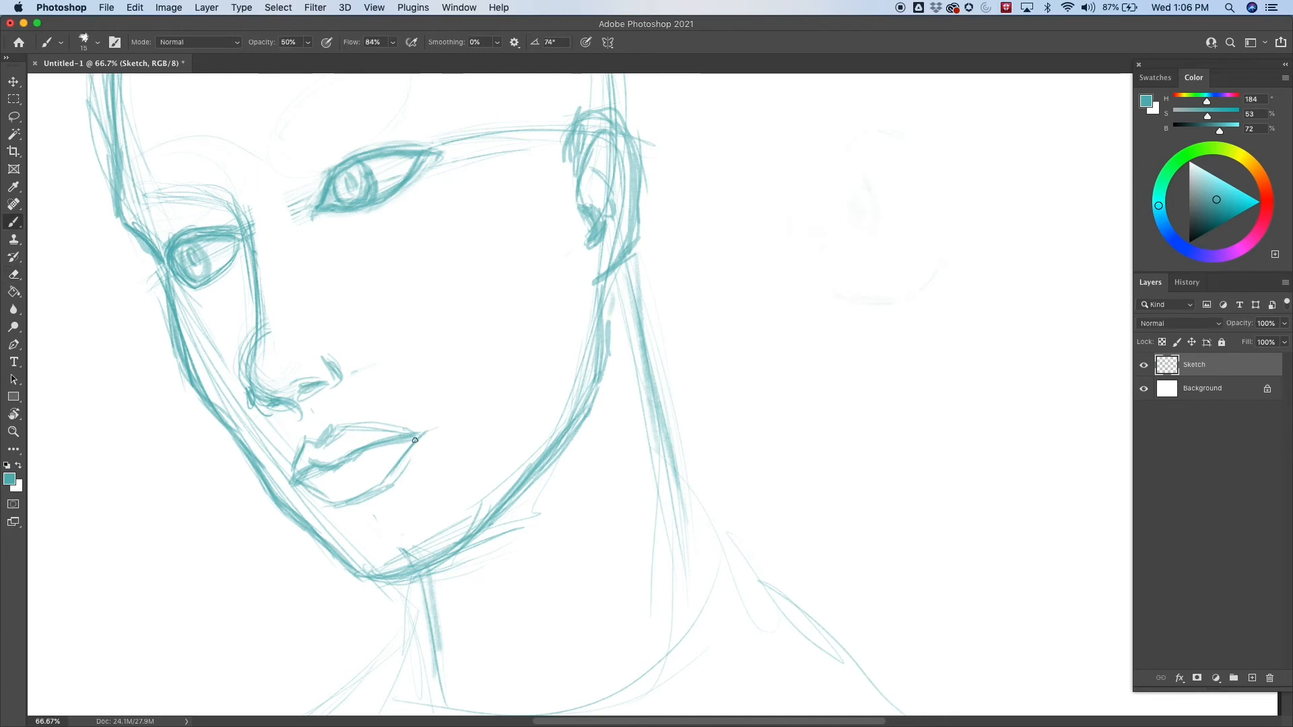
{"action": "mouse_move", "coordinate": [560, 199]}
{"action": "left_mouse_down"}
{"action": "mouse_move", "coordinate": [603, 303]}
{"action": "mouse_move", "coordinate": [630, 224]}
{"action": "mouse_move", "coordinate": [737, 359]}
{"action": "left_mouse_up"}
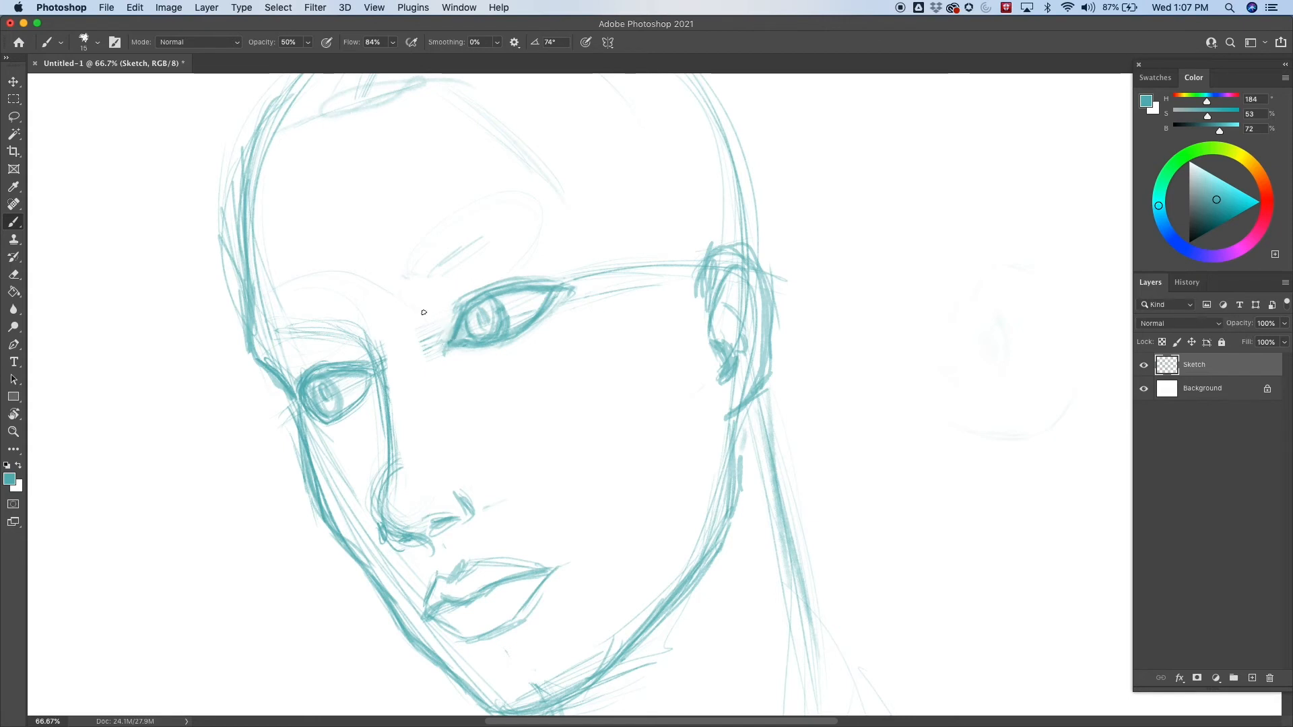
{"action": "left_click_drag", "start_coordinate": [380, 174], "coordinate": [390, 259]}
{"action": "mouse_move", "coordinate": [381, 186]}
{"action": "left_mouse_down"}
{"action": "mouse_move", "coordinate": [399, 277]}
{"action": "mouse_move", "coordinate": [441, 329]}
{"action": "mouse_move", "coordinate": [445, 365]}
{"action": "left_mouse_up"}
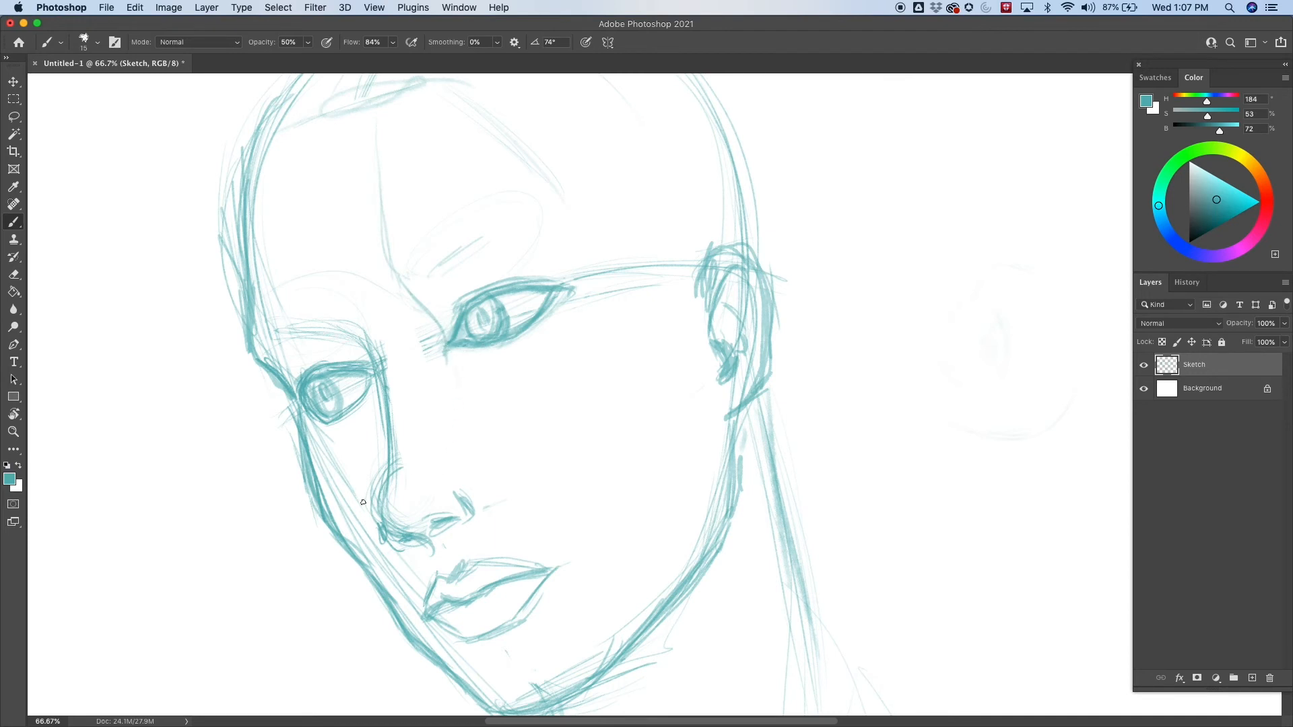
{"action": "left_click_drag", "start_coordinate": [402, 260], "coordinate": [415, 298]}
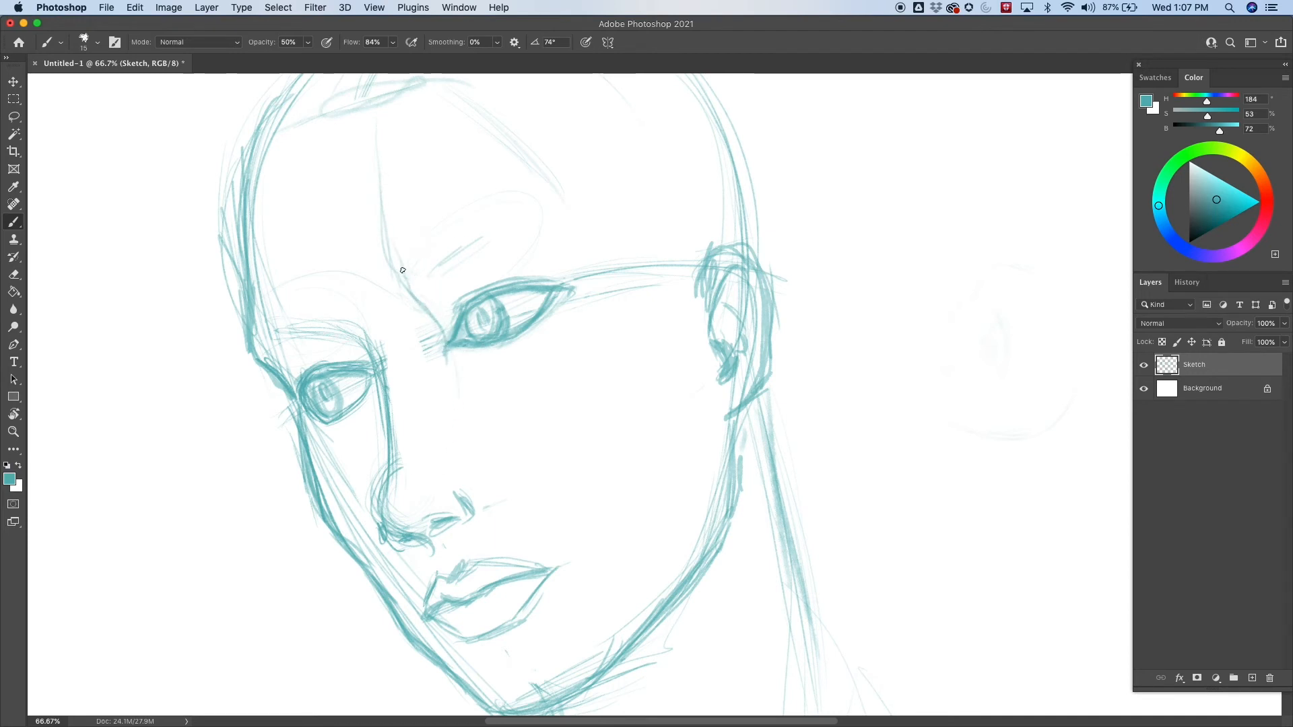
- Draw both eyebrows with layered strokes, angling the near brow upward to an arched, tapered tail
{"action": "mouse_move", "coordinate": [403, 270]}
{"action": "left_mouse_down"}
{"action": "mouse_move", "coordinate": [425, 253]}
{"action": "mouse_move", "coordinate": [420, 297]}
{"action": "mouse_move", "coordinate": [412, 274]}
{"action": "mouse_move", "coordinate": [501, 217]}
{"action": "left_mouse_up"}
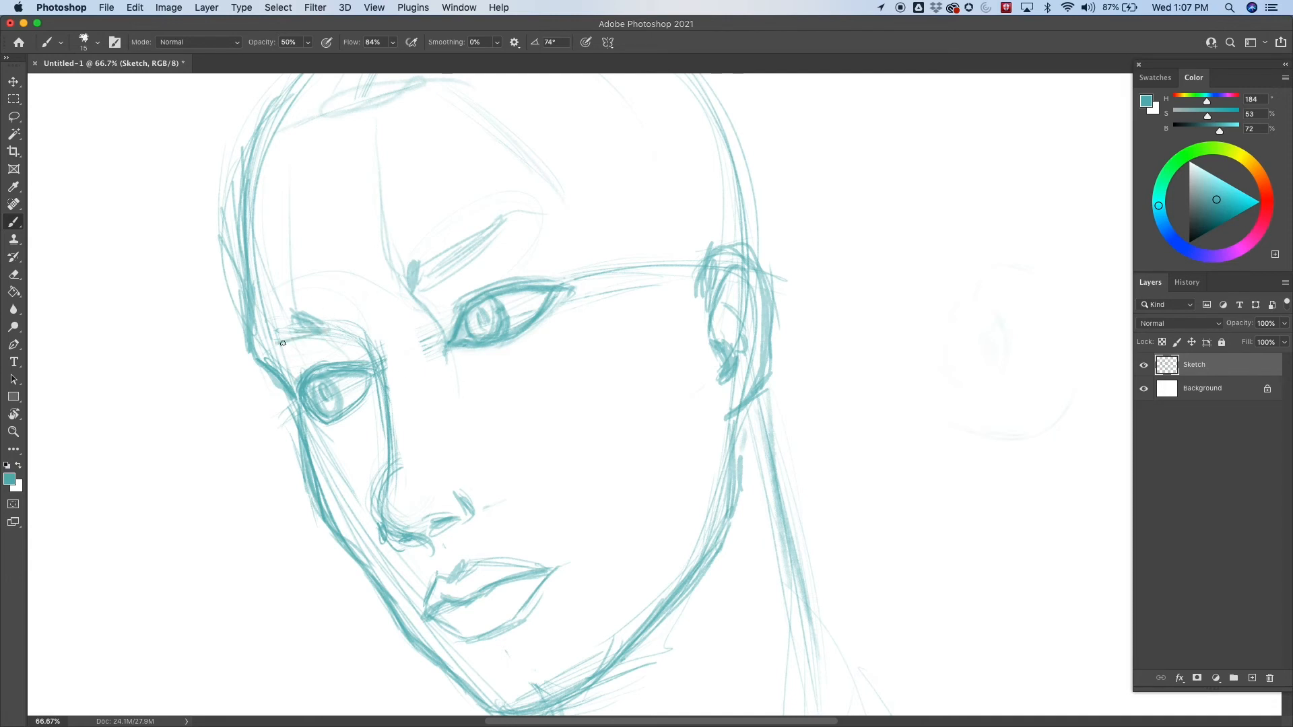
{"action": "mouse_move", "coordinate": [287, 335]}
{"action": "left_mouse_down"}
{"action": "mouse_move", "coordinate": [264, 318]}
{"action": "mouse_move", "coordinate": [253, 331]}
{"action": "mouse_move", "coordinate": [306, 327]}
{"action": "left_mouse_up"}
{"action": "mouse_move", "coordinate": [422, 269]}
{"action": "left_mouse_down"}
{"action": "mouse_move", "coordinate": [480, 216]}
{"action": "mouse_move", "coordinate": [472, 239]}
{"action": "mouse_move", "coordinate": [506, 241]}
{"action": "left_mouse_up"}
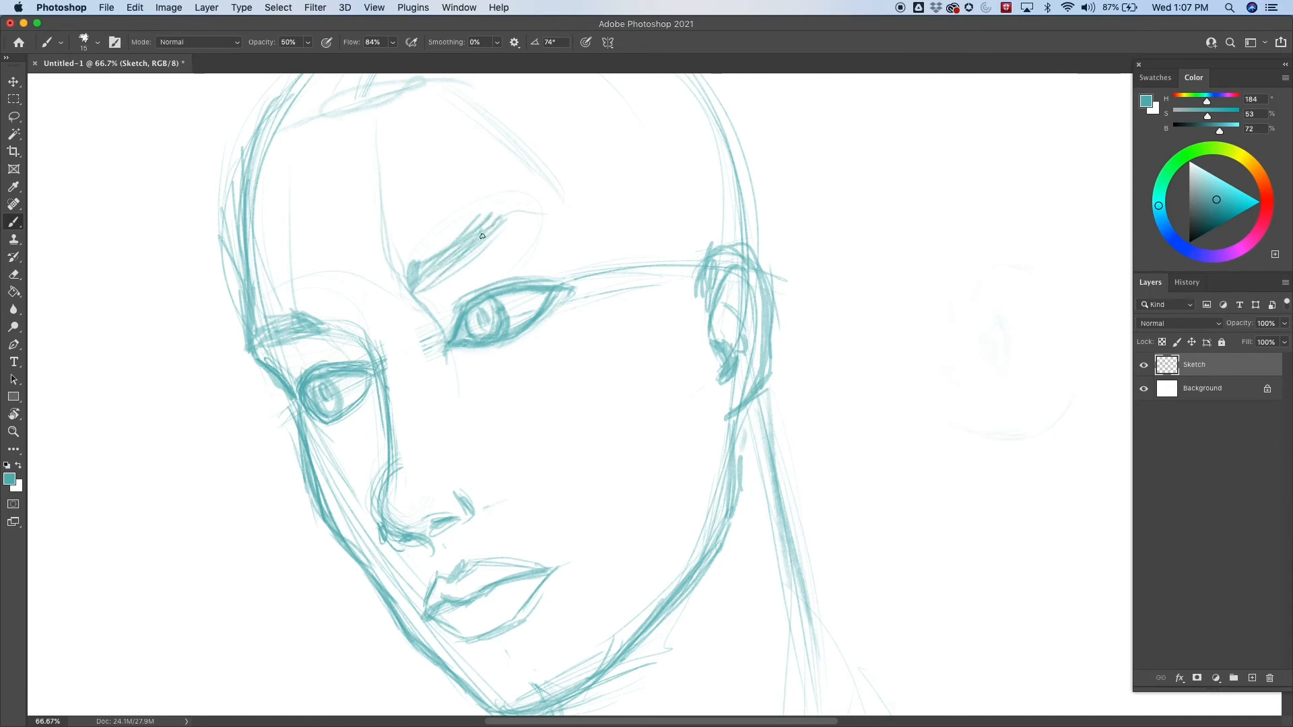
{"action": "mouse_move", "coordinate": [490, 227]}
{"action": "left_mouse_down"}
{"action": "mouse_move", "coordinate": [524, 224]}
{"action": "mouse_move", "coordinate": [419, 269]}
{"action": "left_mouse_up"}
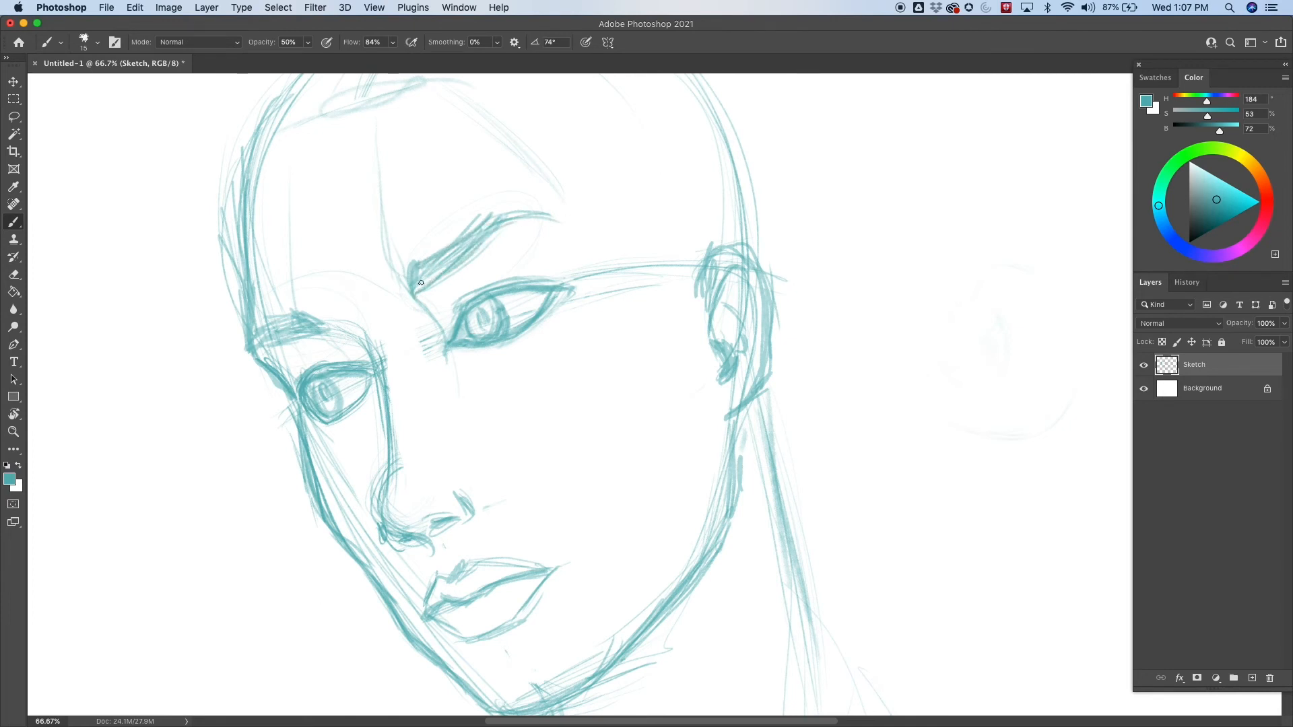
{"action": "left_click_drag", "start_coordinate": [289, 315], "coordinate": [258, 328]}
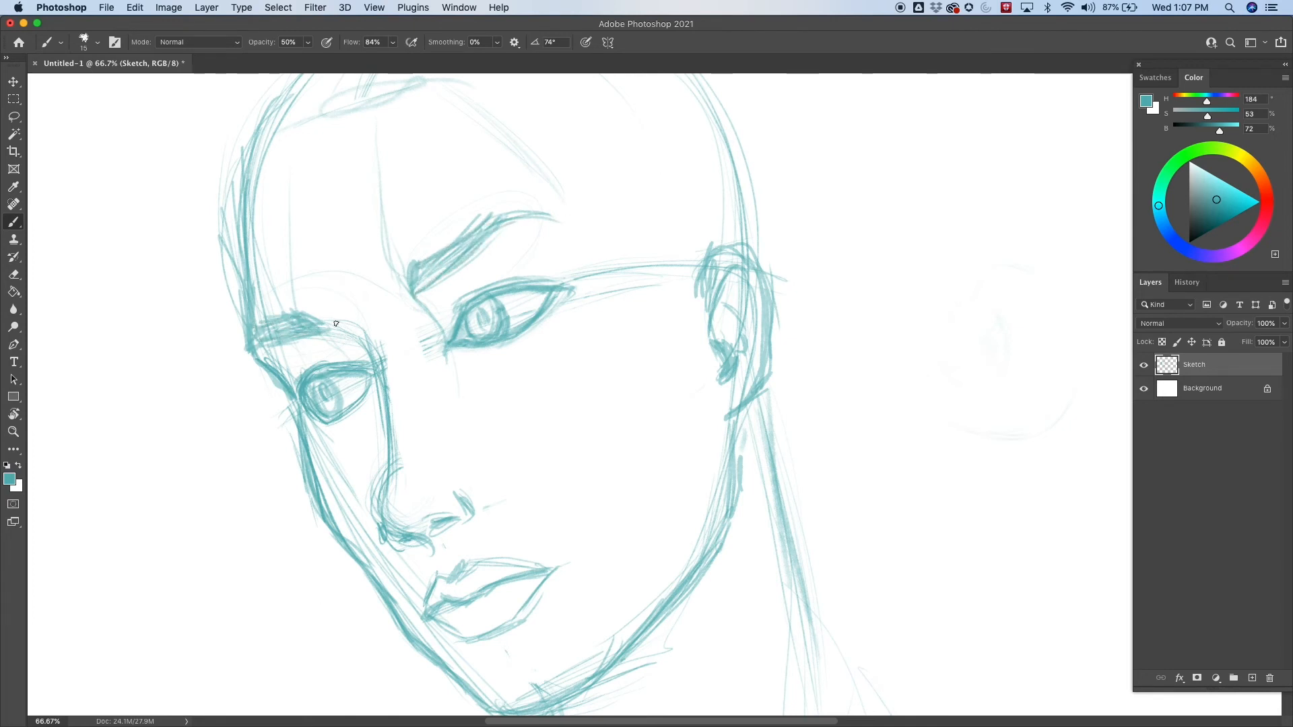
- Lighten the construction lines on the forehead and around the brows with the eraser, and check the whole head
{"action": "key", "text": "e"}
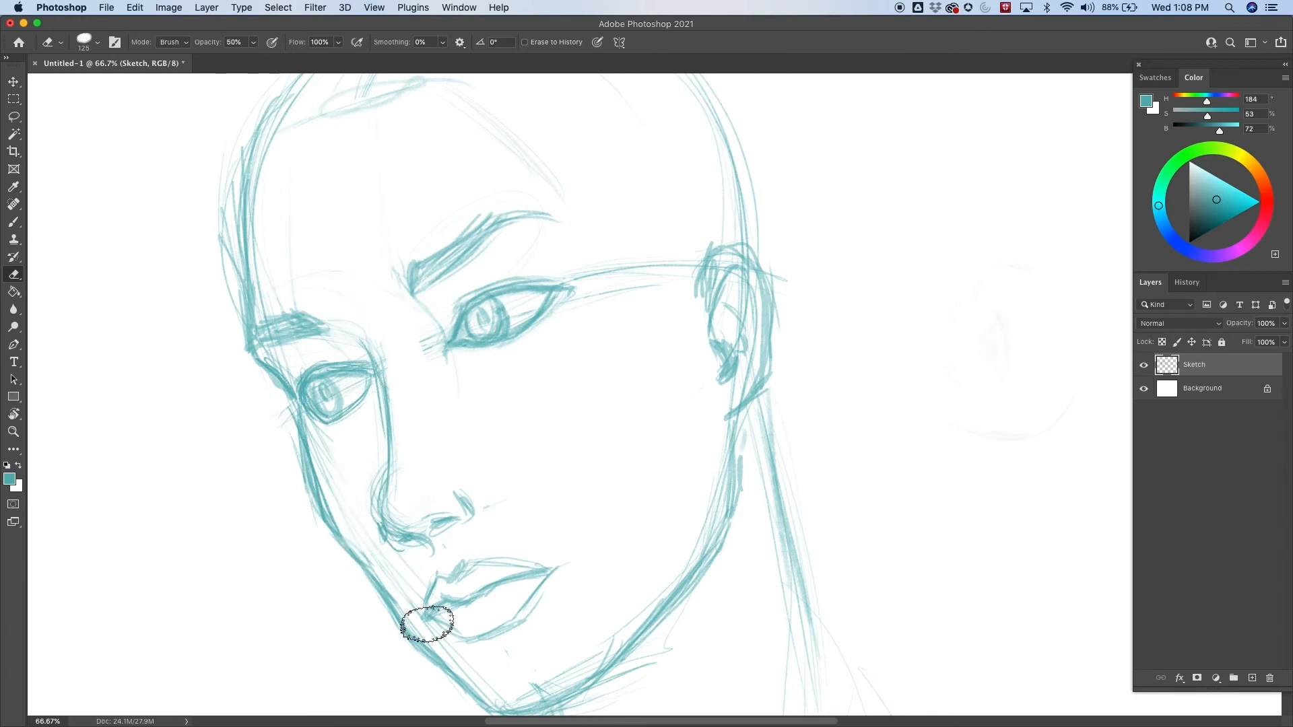
{"action": "key", "text": "super+minus"}
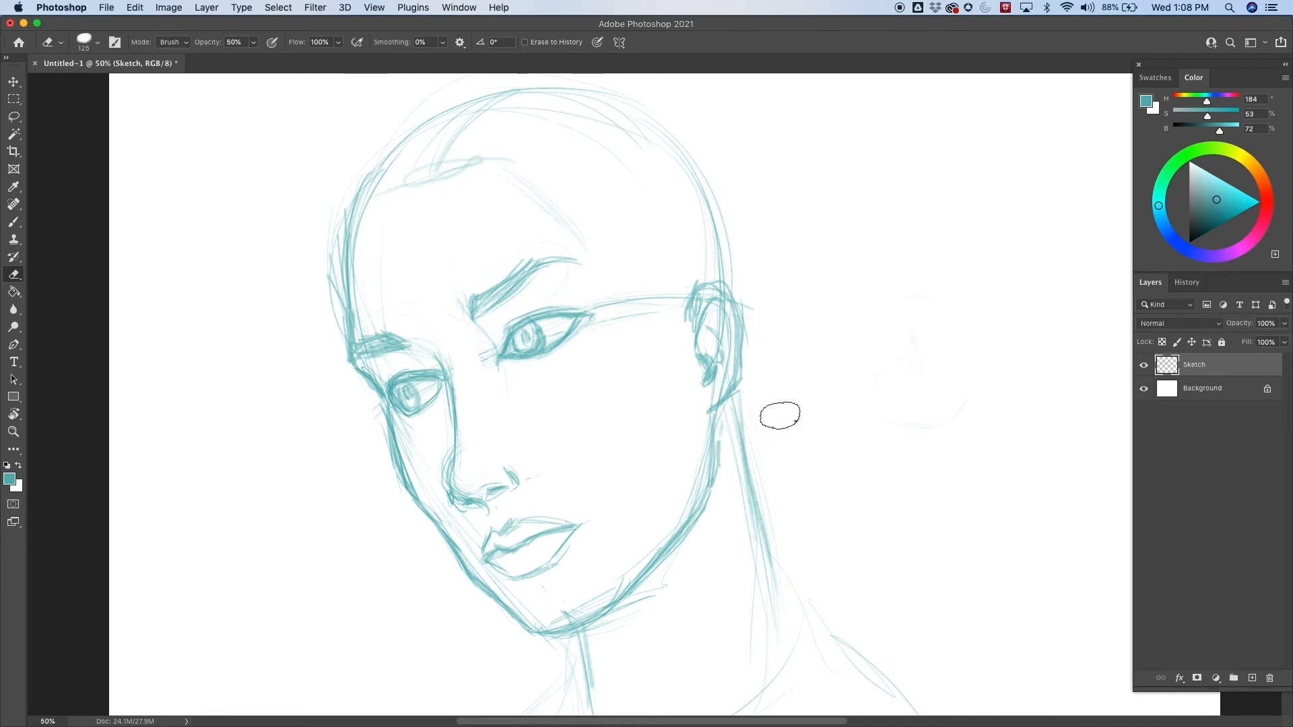
{"action": "key", "text": "super+minus"}
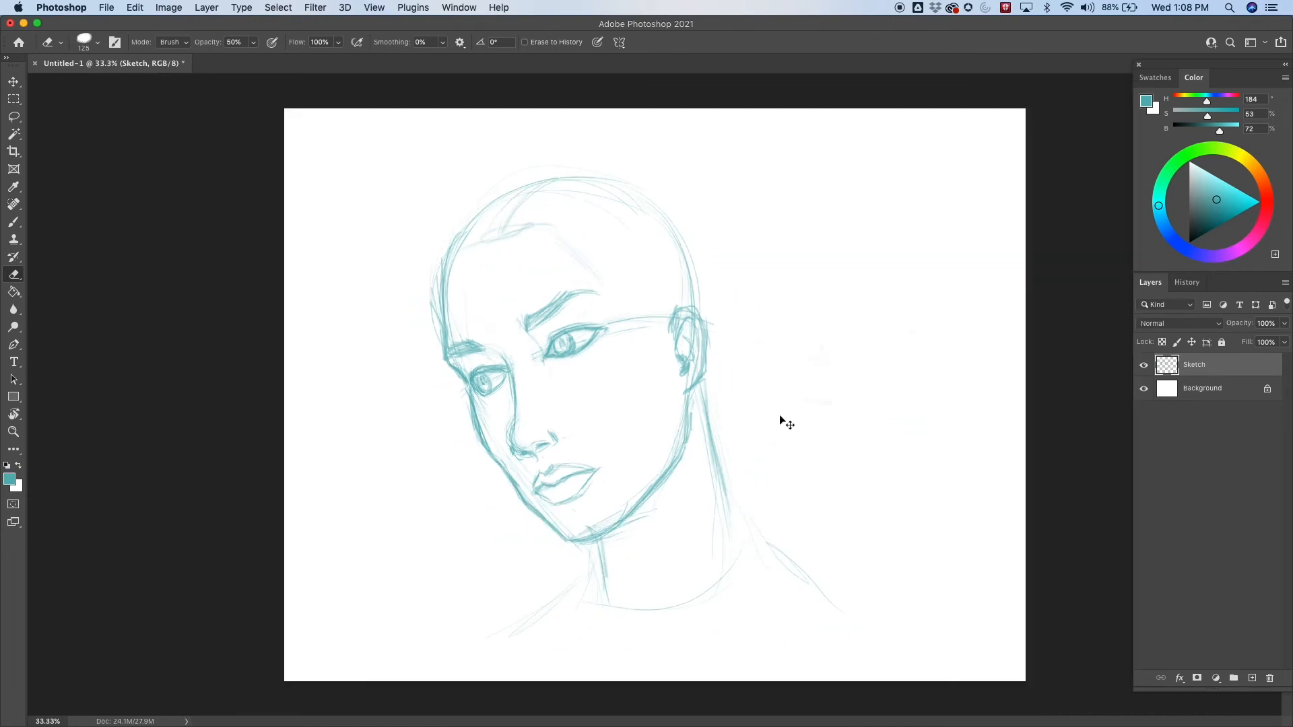
- Erase the guide lines running between the near eye's outer corner and the ear
{"action": "key", "text": "super+plus"}
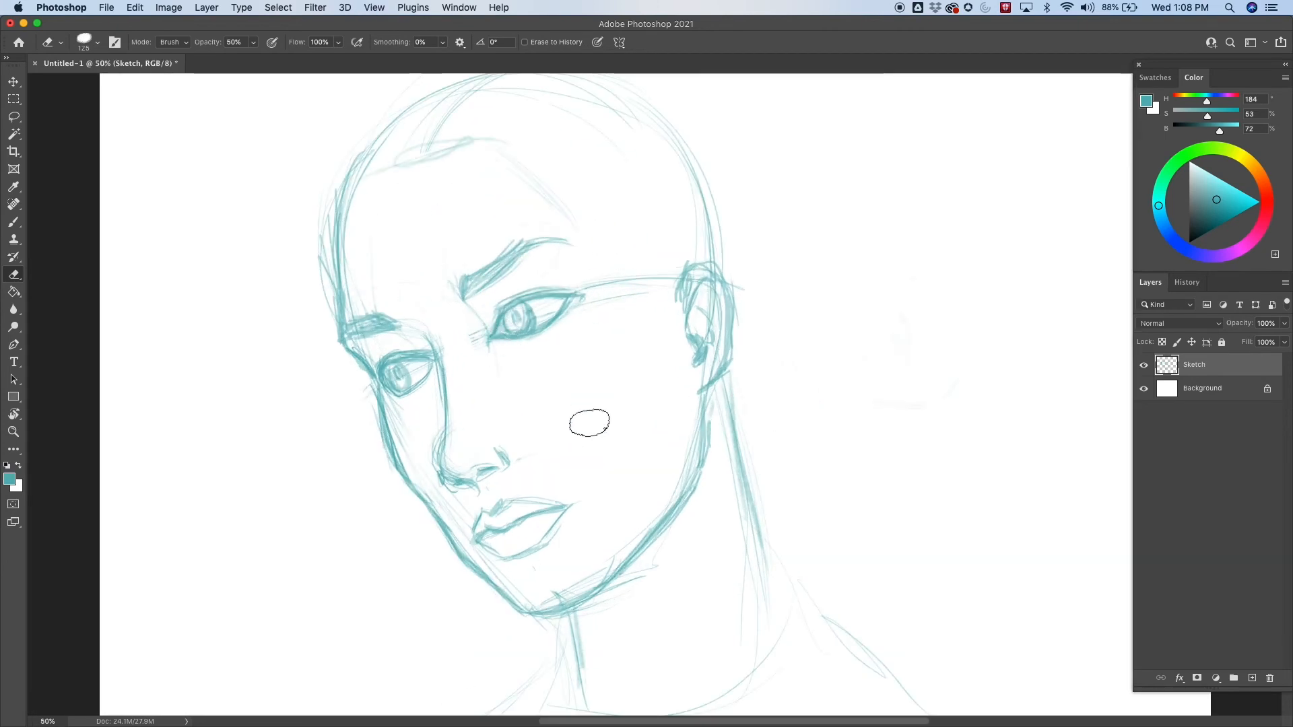
{"action": "key", "text": "j"}
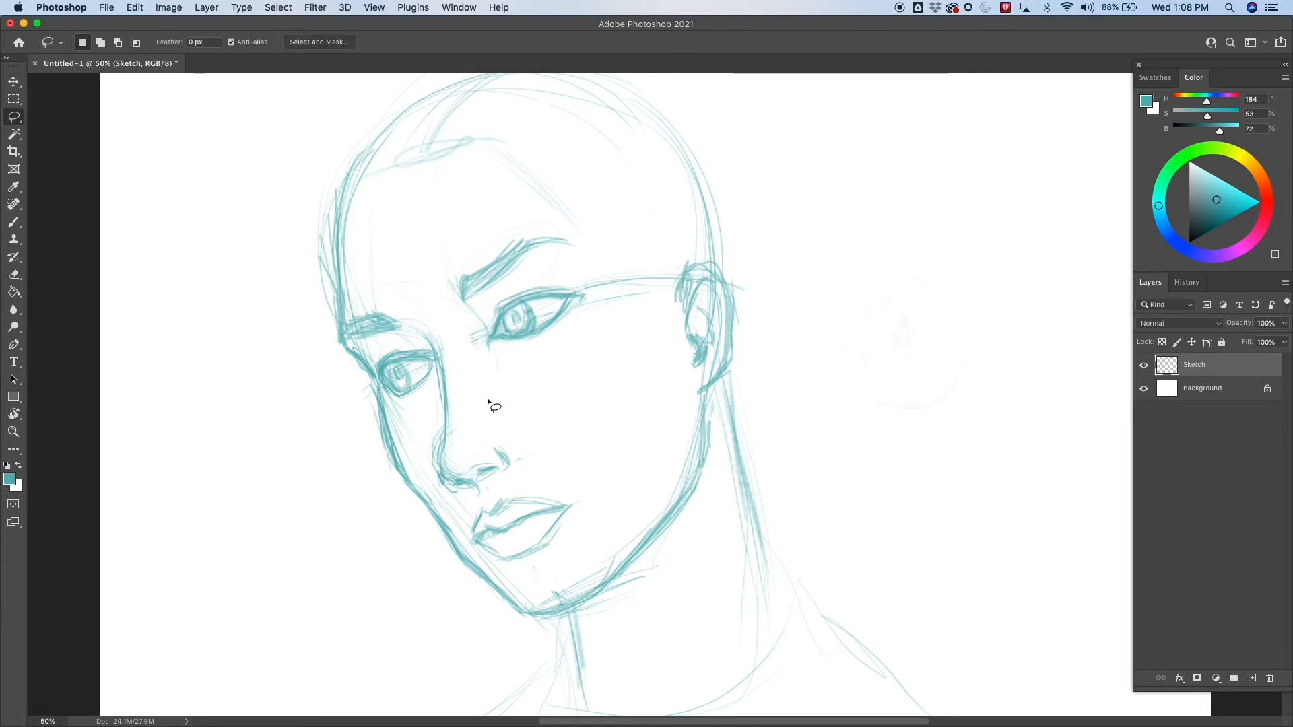
{"action": "key", "text": "shift+j"}
{"action": "key", "text": "l"}
{"action": "key", "text": "e"}
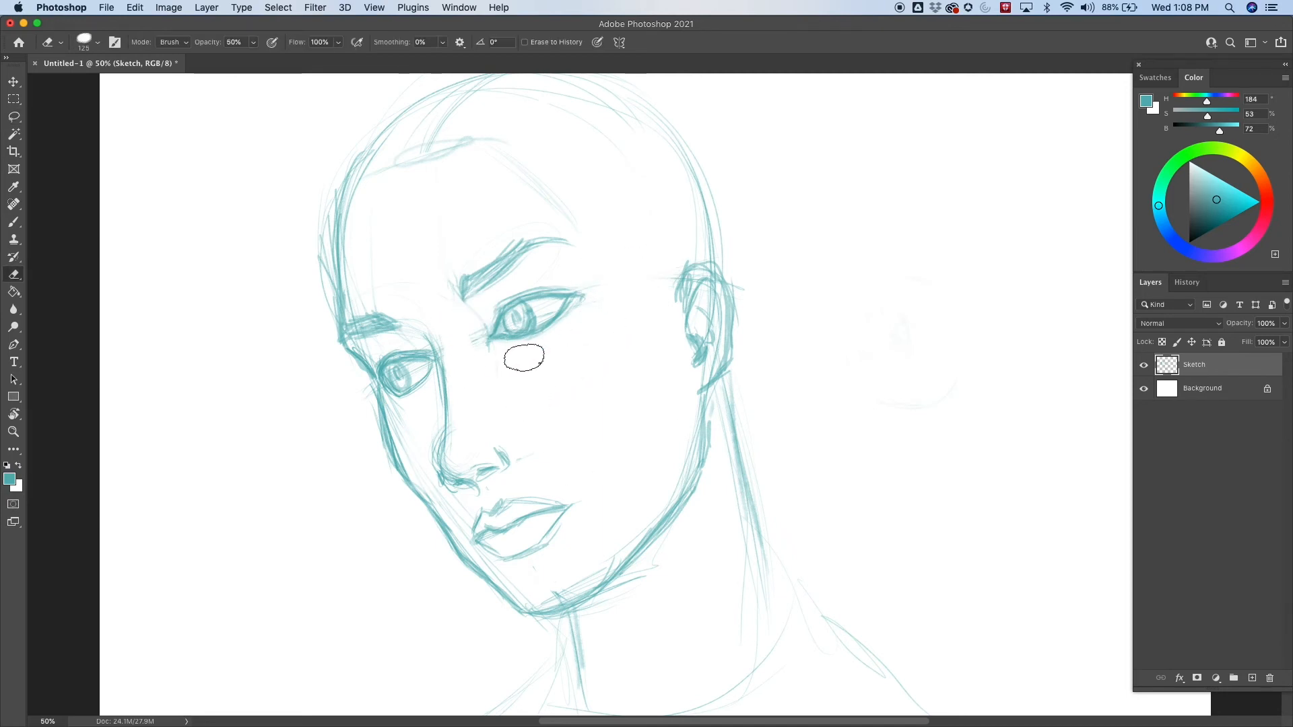
- Lasso a freehand selection around the near eye and its eyebrow, redoing the outline after deselecting
{"action": "key", "text": "l"}
{"action": "mouse_move", "coordinate": [623, 239]}
{"action": "left_mouse_down"}
{"action": "mouse_move", "coordinate": [472, 239]}
{"action": "mouse_move", "coordinate": [645, 290]}
{"action": "mouse_move", "coordinate": [623, 240]}
{"action": "left_mouse_up"}
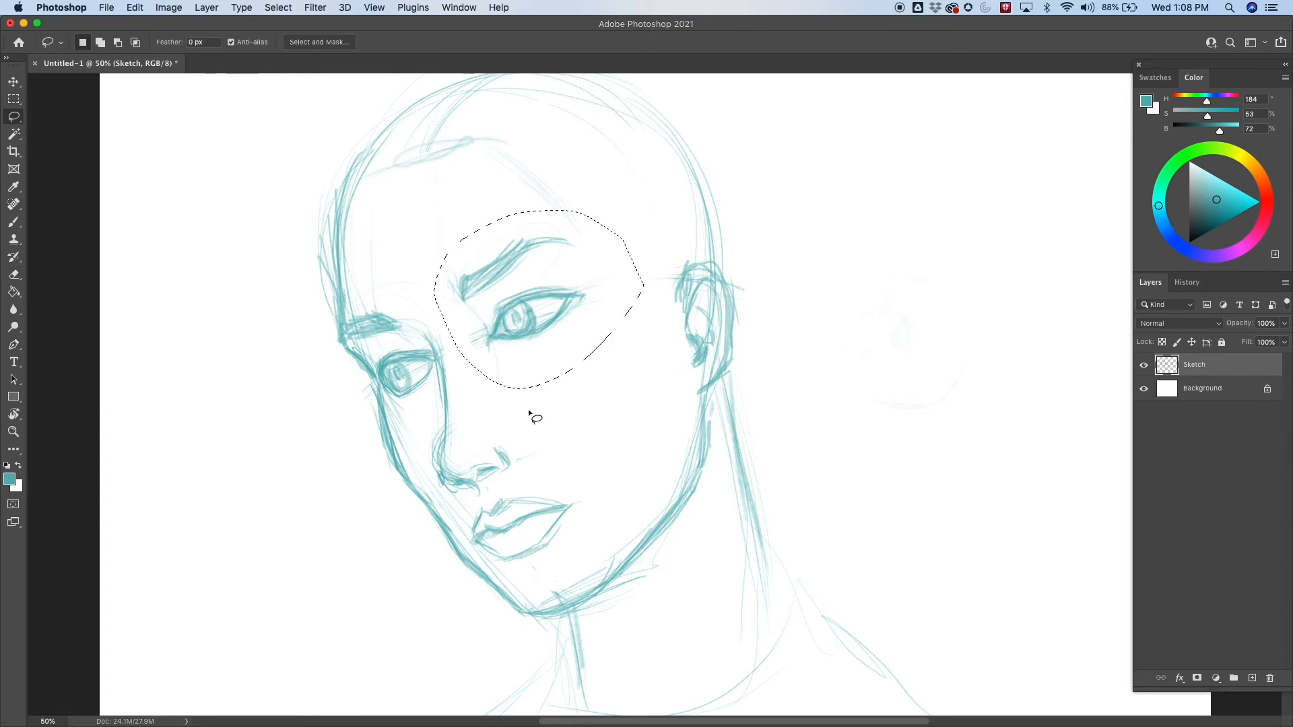
{"action": "key", "text": "super+d"}
{"action": "mouse_move", "coordinate": [522, 378]}
{"action": "left_mouse_down"}
{"action": "mouse_move", "coordinate": [639, 244]}
{"action": "mouse_move", "coordinate": [417, 329]}
{"action": "mouse_move", "coordinate": [581, 363]}
{"action": "mouse_move", "coordinate": [620, 214]}
{"action": "mouse_move", "coordinate": [466, 236]}
{"action": "mouse_move", "coordinate": [447, 311]}
{"action": "mouse_move", "coordinate": [481, 369]}
{"action": "mouse_move", "coordinate": [583, 360]}
{"action": "left_mouse_up"}
{"action": "key", "text": "super+d"}
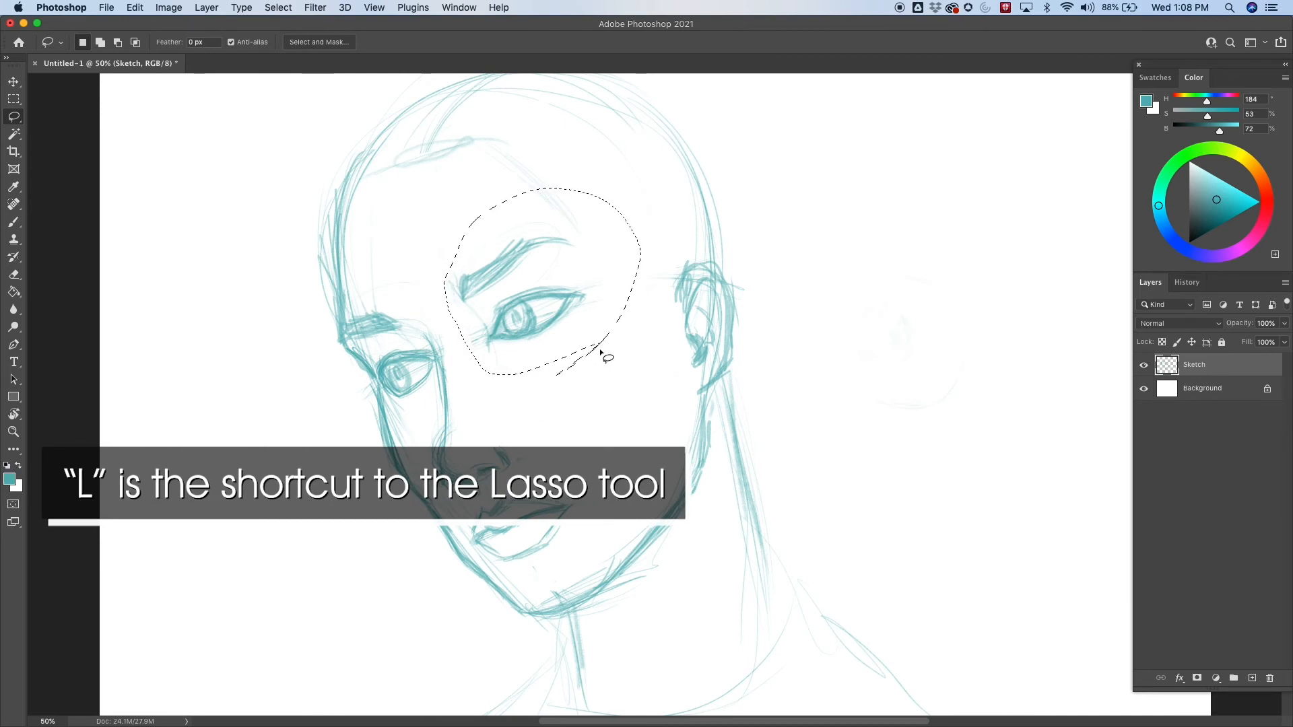
- Subtract the stray sliver from the edge of the eye selection and hide the selection outline
{"action": "key", "text": "super+h"}
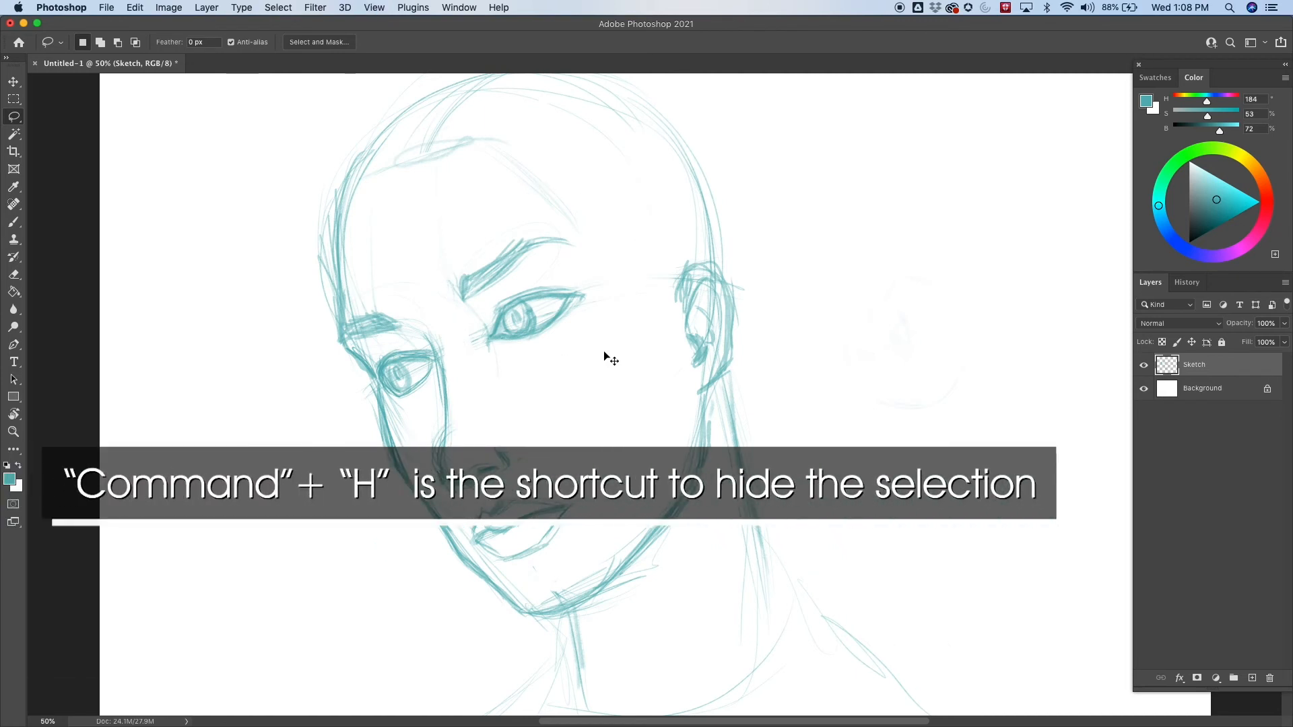
{"action": "key", "text": "super+h"}
{"action": "key", "text": "super+h"}
{"action": "key", "text": "super+h"}
{"action": "key", "text": "alt"}
{"action": "mouse_move", "coordinate": [609, 355]}
{"action": "left_mouse_down"}
{"action": "mouse_move", "coordinate": [632, 355]}
{"action": "mouse_move", "coordinate": [625, 339]}
{"action": "left_mouse_up"}
{"action": "key", "text": "super+h"}
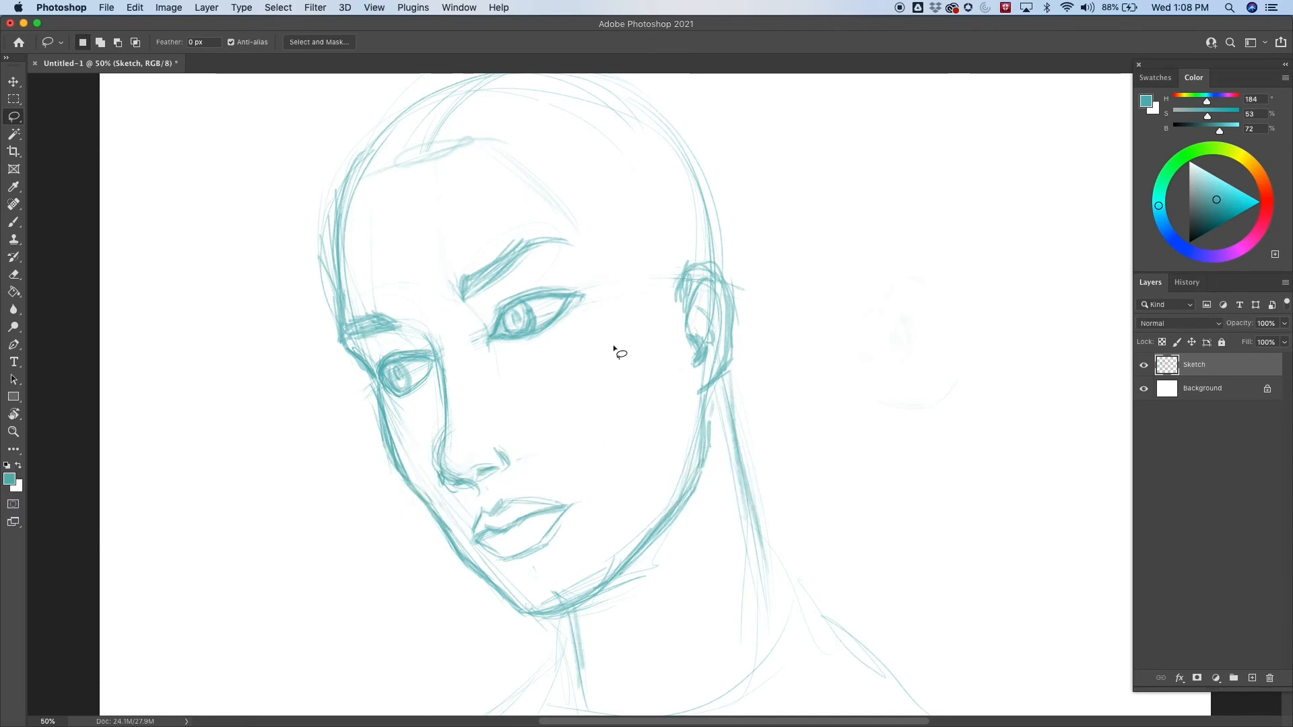
- Move the selected near eye and eyebrow slightly away from the nose toward the ear
{"action": "key", "text": "v"}
{"action": "left_click_drag", "start_coordinate": [538, 326], "coordinate": [575, 307]}
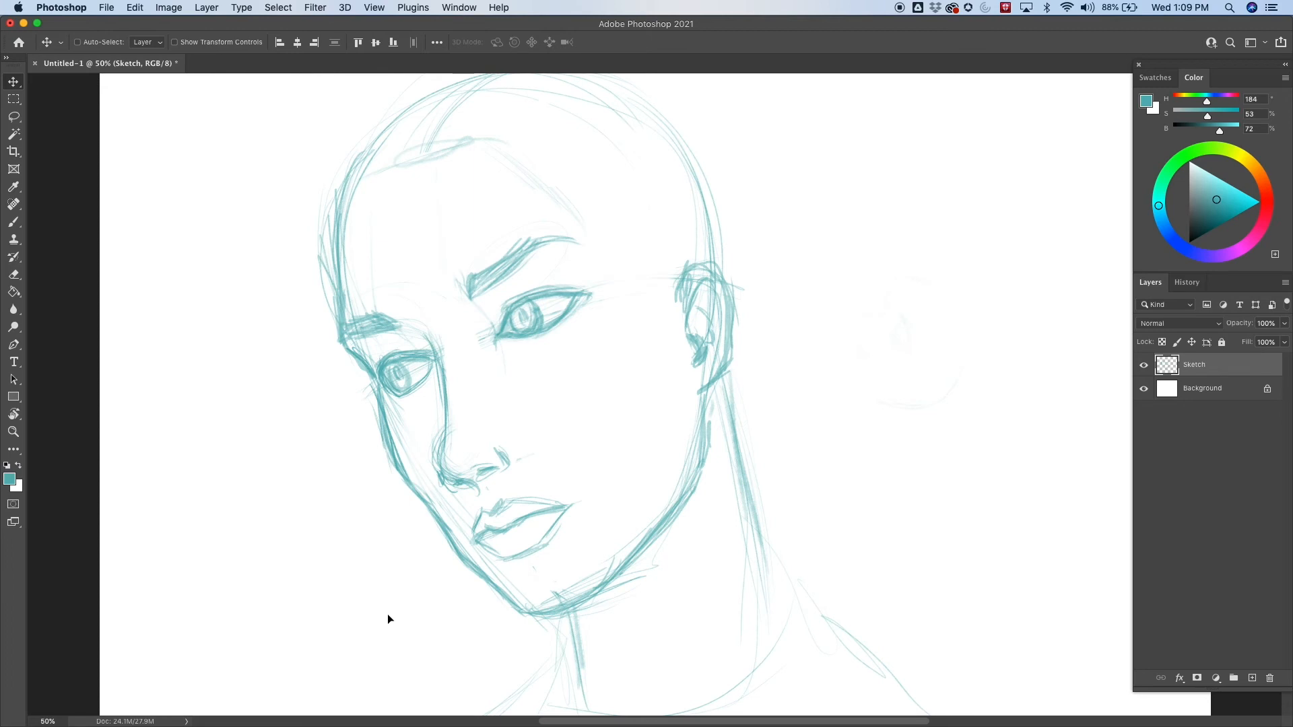
{"action": "left_click_drag", "start_coordinate": [549, 326], "coordinate": [546, 327]}
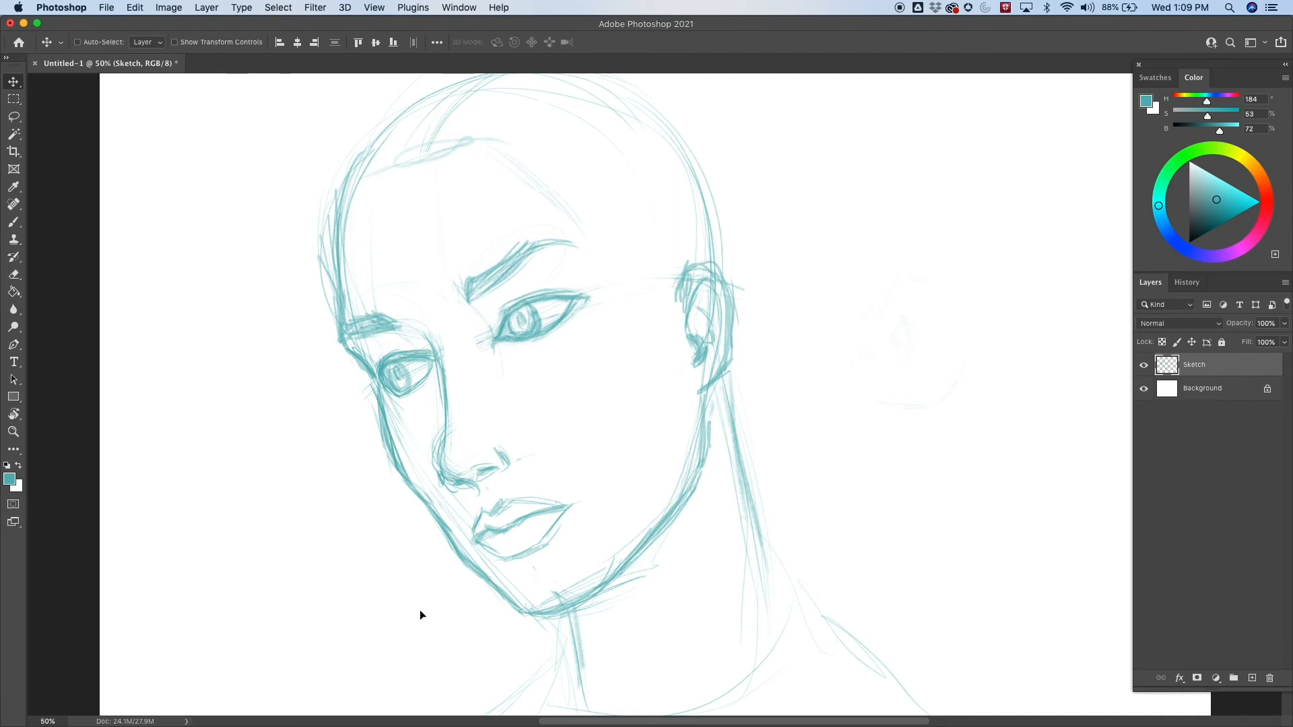
{"action": "left_click_drag", "start_coordinate": [538, 340], "coordinate": [532, 337]}
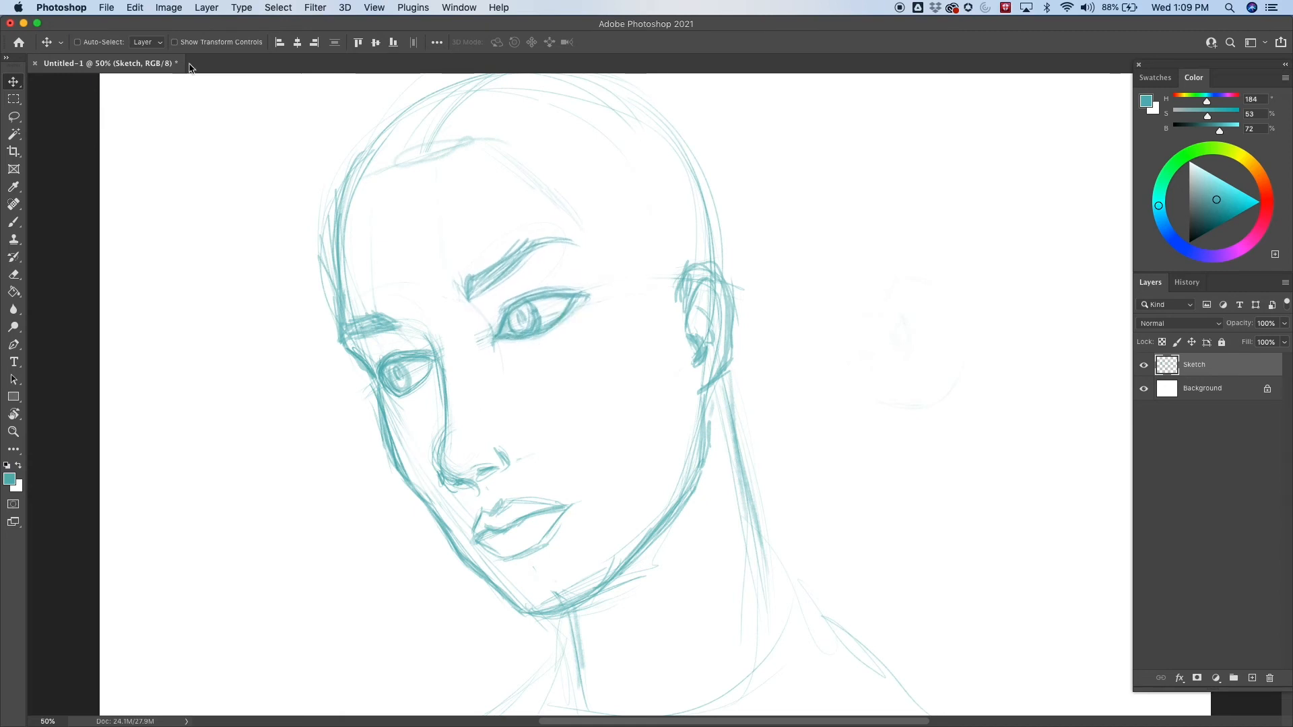
- Rotate the selected eye and eyebrow by about 2.03°, nudge them into place and apply the transform
{"action": "left_click", "coordinate": [138, 8]}
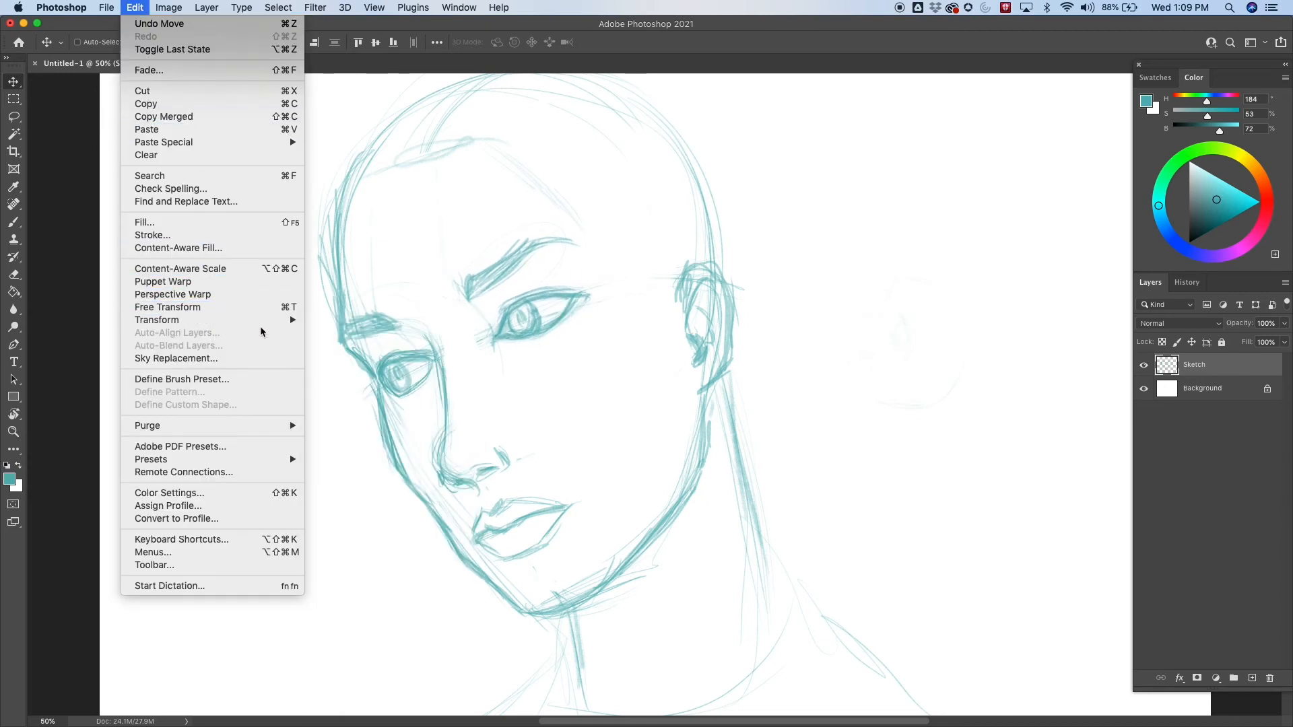
{"action": "mouse_move", "coordinate": [260, 323]}
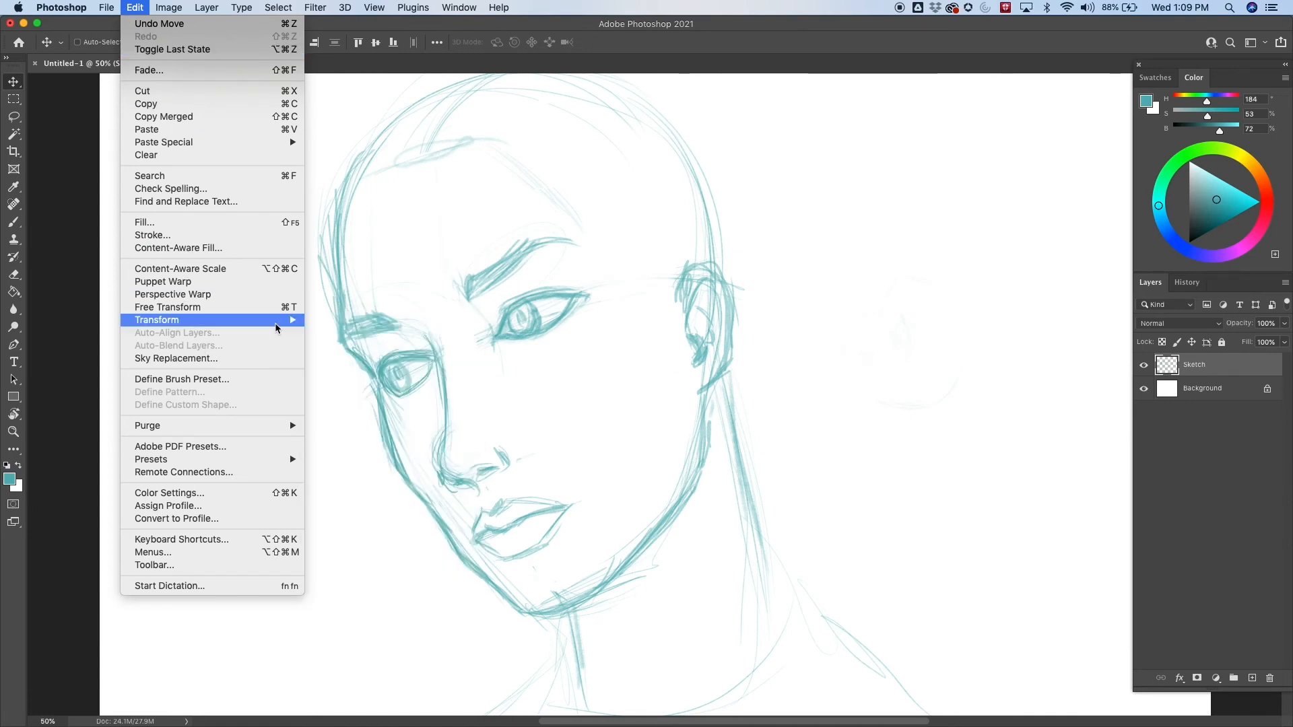
{"action": "mouse_move", "coordinate": [299, 326]}
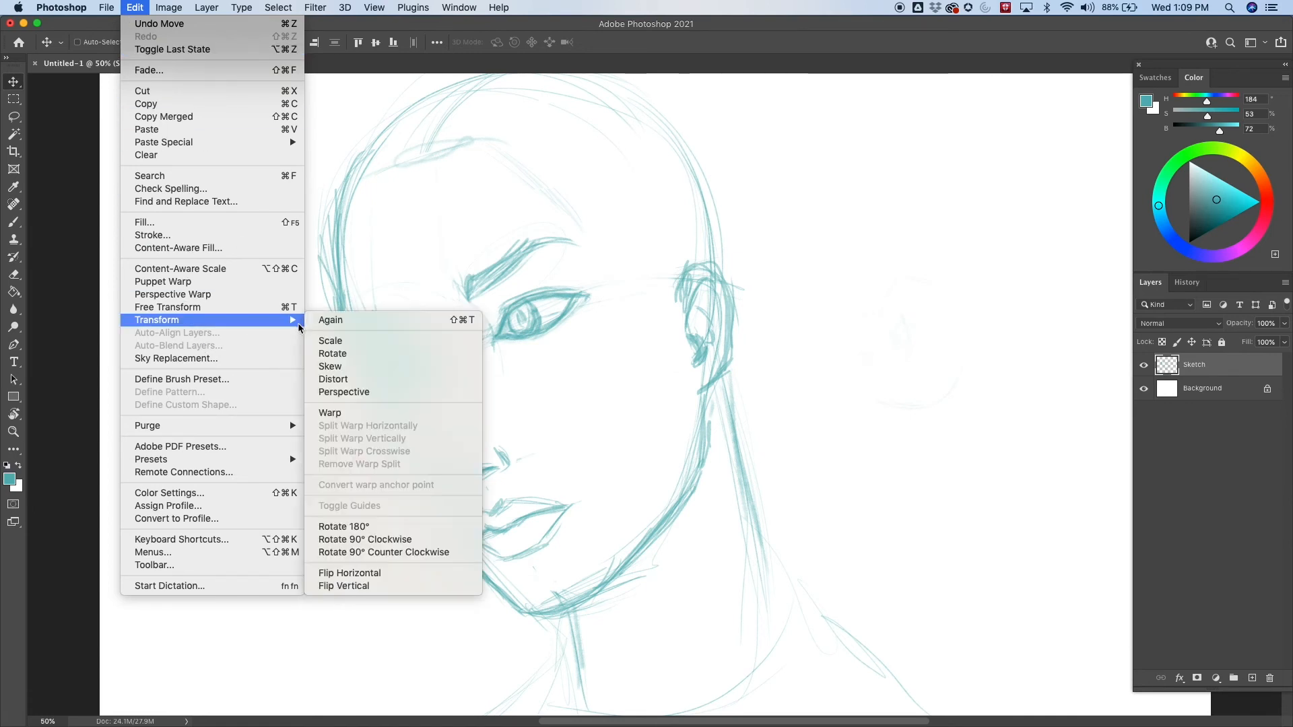
{"action": "left_click", "coordinate": [395, 355]}
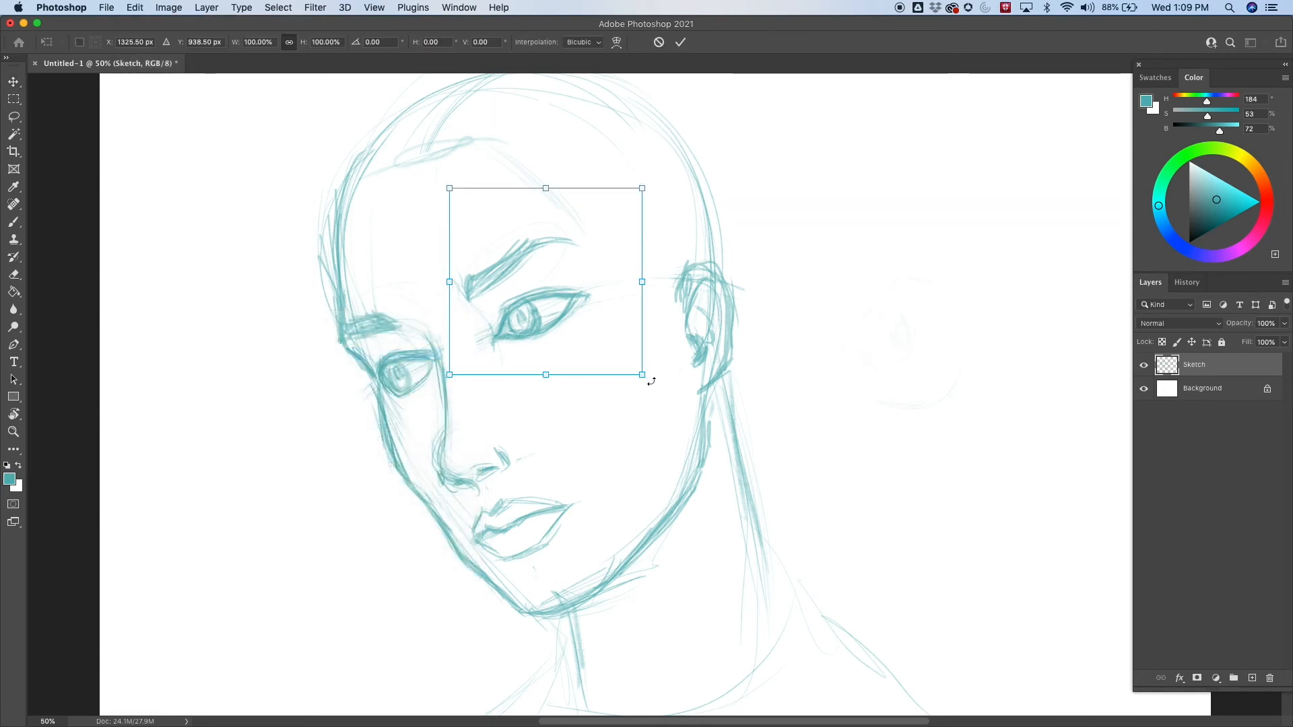
{"action": "left_click_drag", "start_coordinate": [652, 385], "coordinate": [650, 379]}
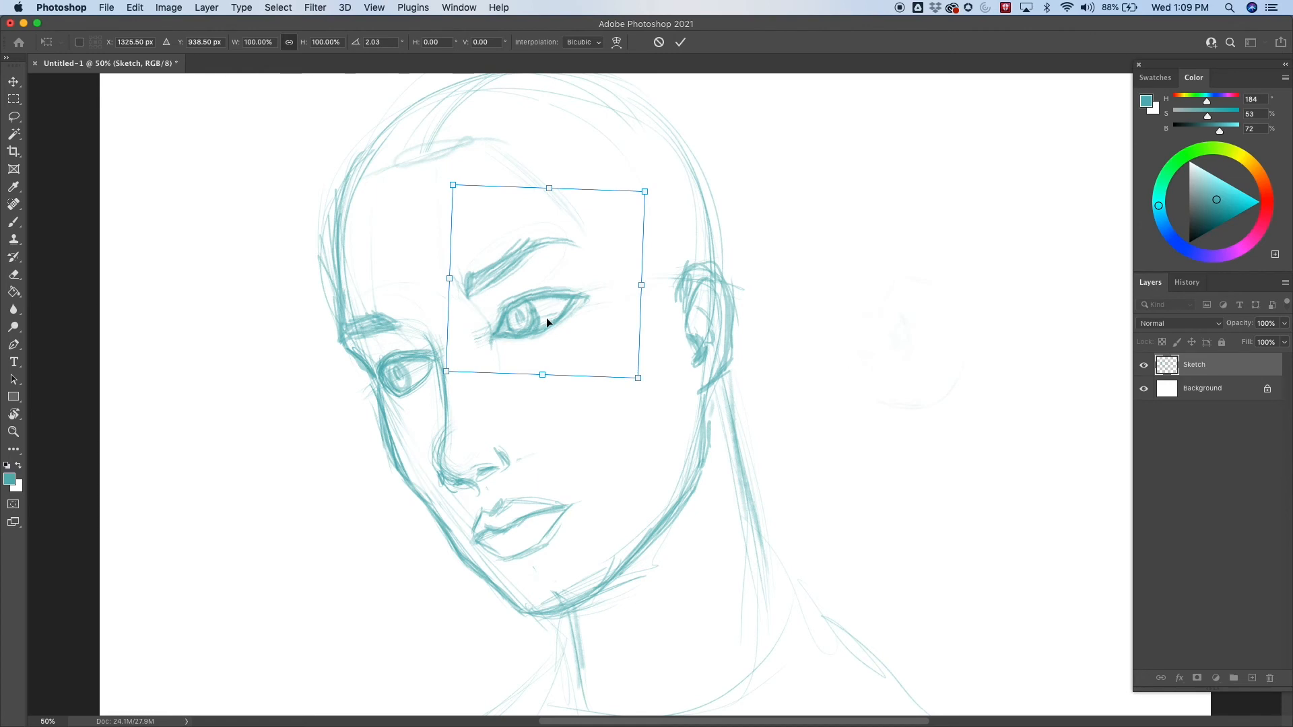
{"action": "left_click_drag", "start_coordinate": [547, 318], "coordinate": [549, 323]}
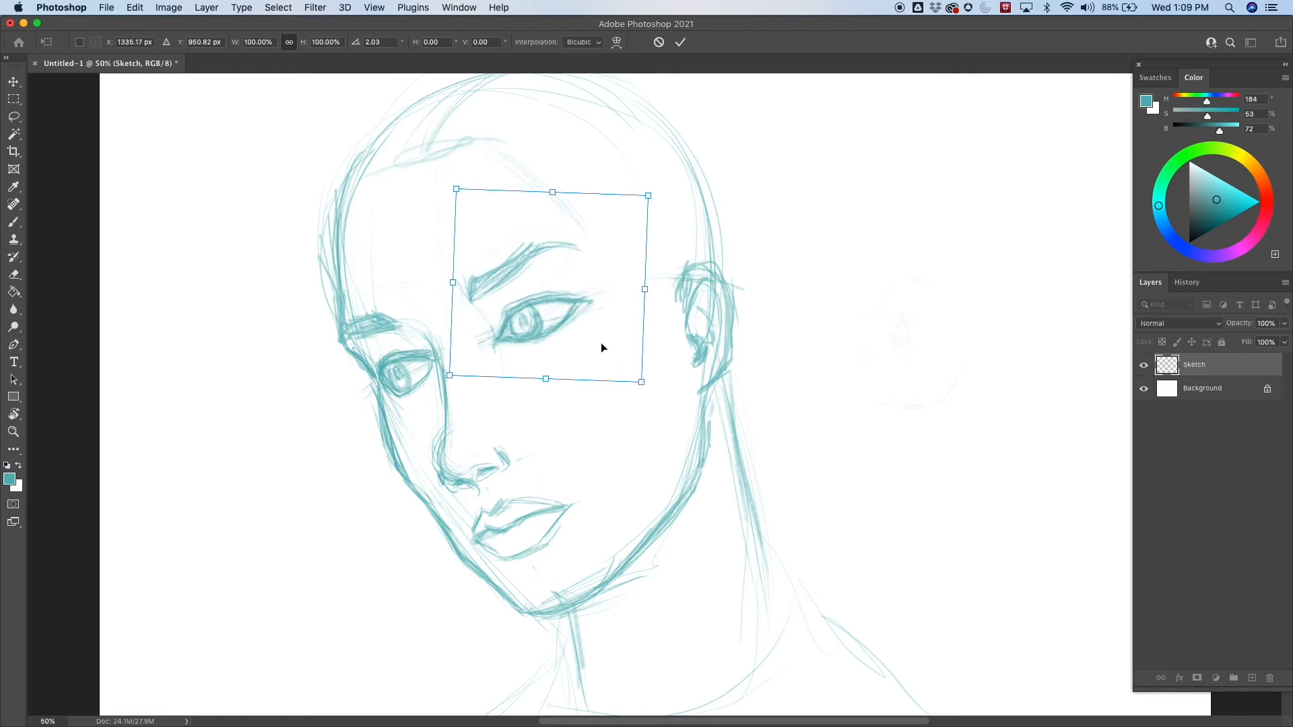
{"action": "left_click_drag", "start_coordinate": [570, 326], "coordinate": [566, 322]}
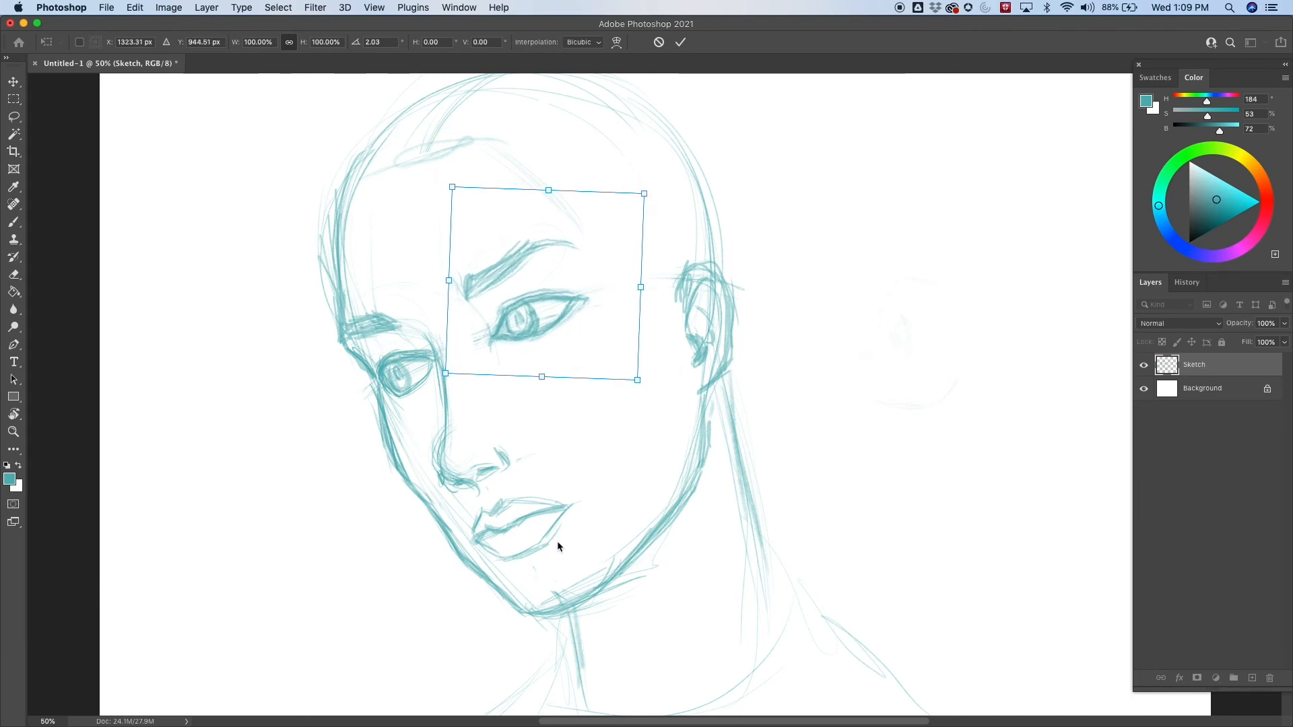
{"action": "key", "text": "Return"}
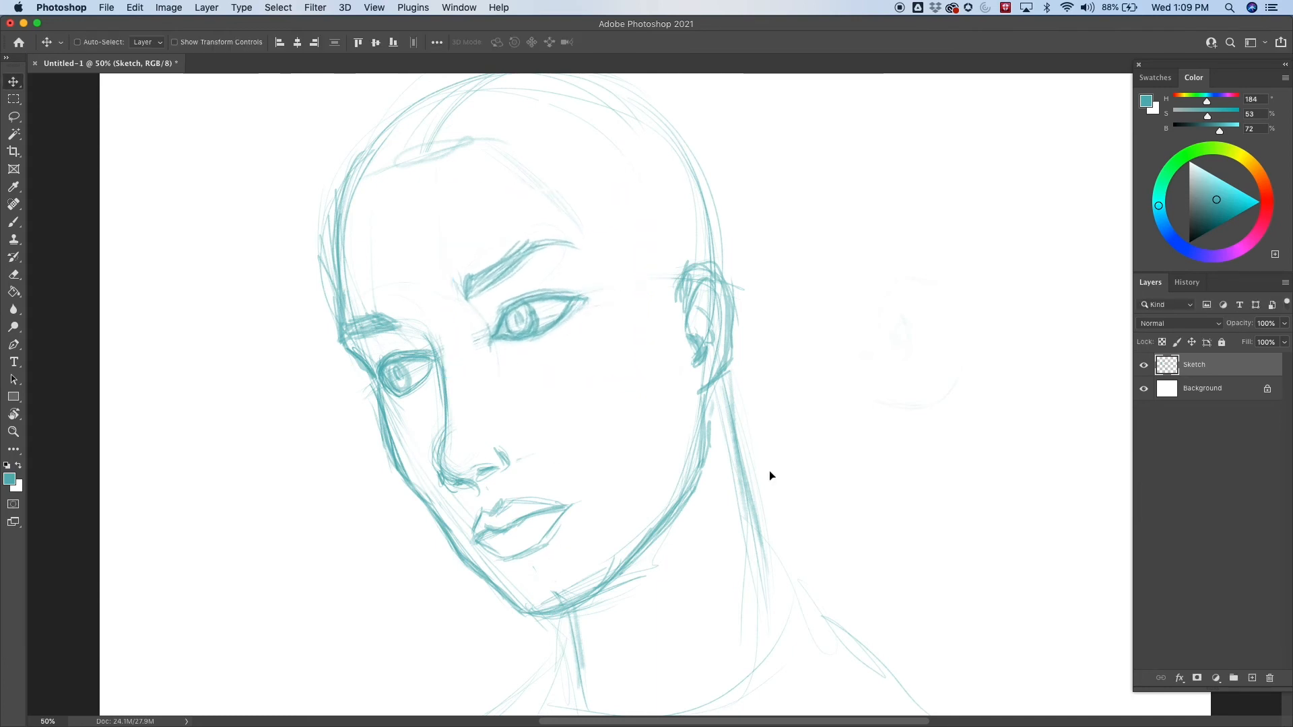
- Compare the sketch before and after the eye adjustment by switching between the earlier and latest history states
{"action": "left_click", "coordinate": [1187, 282]}
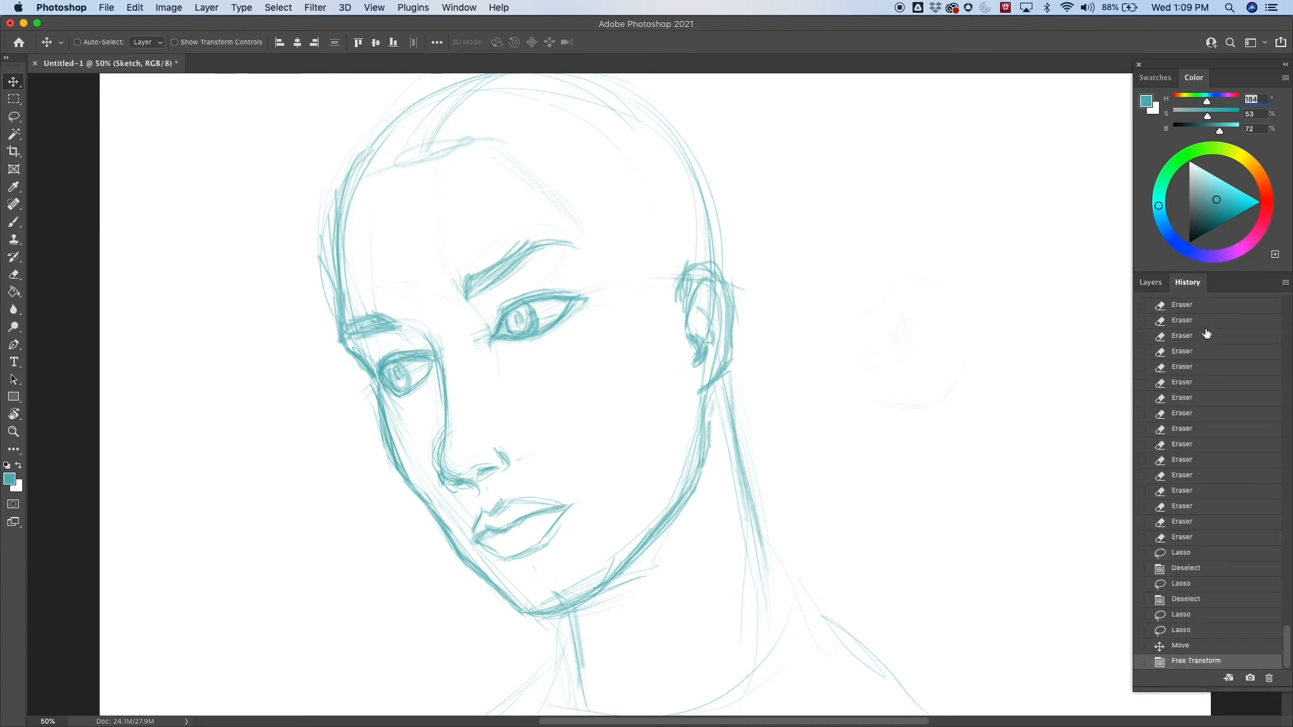
{"action": "left_click", "coordinate": [1198, 537]}
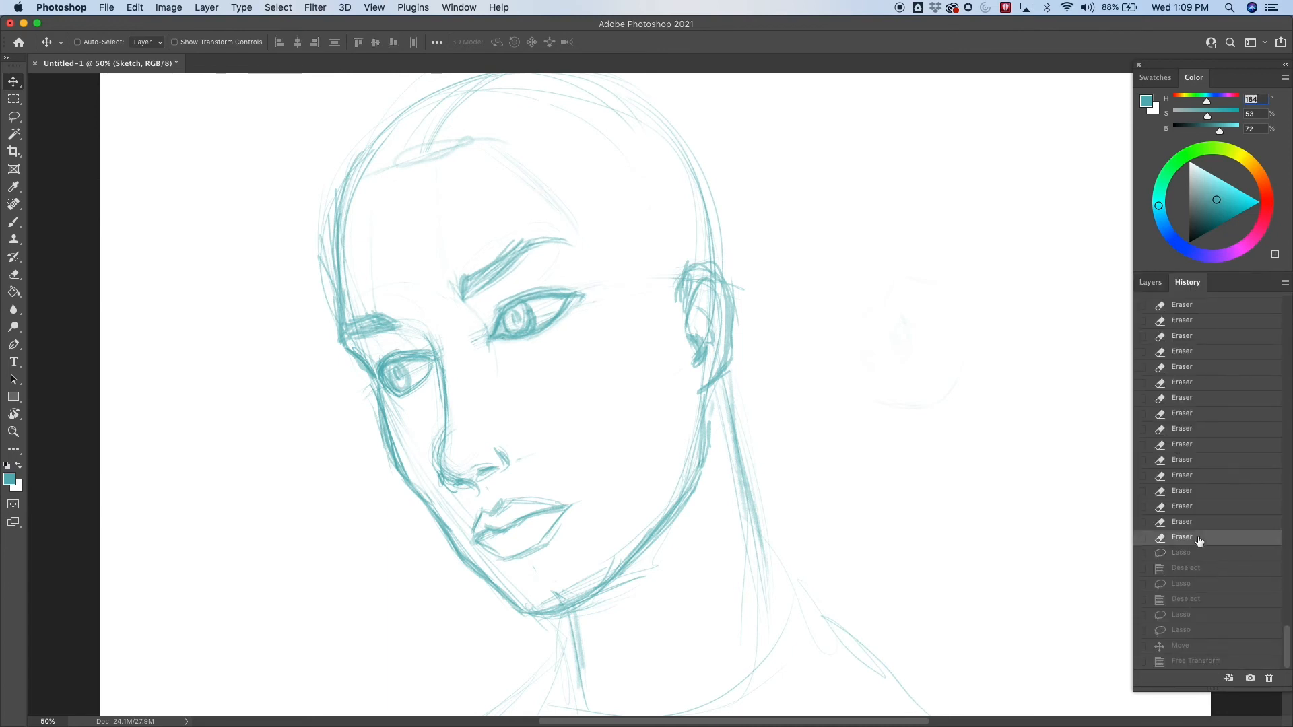
{"action": "left_click", "coordinate": [1197, 661]}
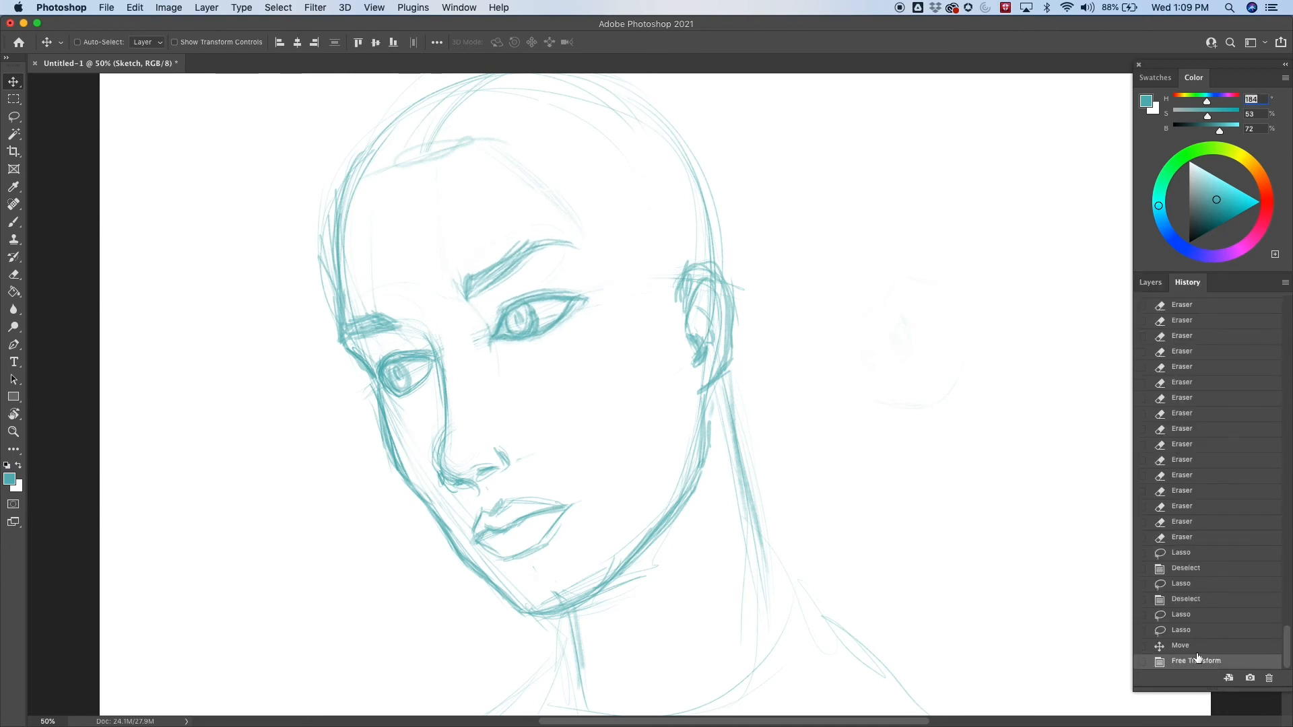
{"action": "left_click", "coordinate": [1208, 537]}
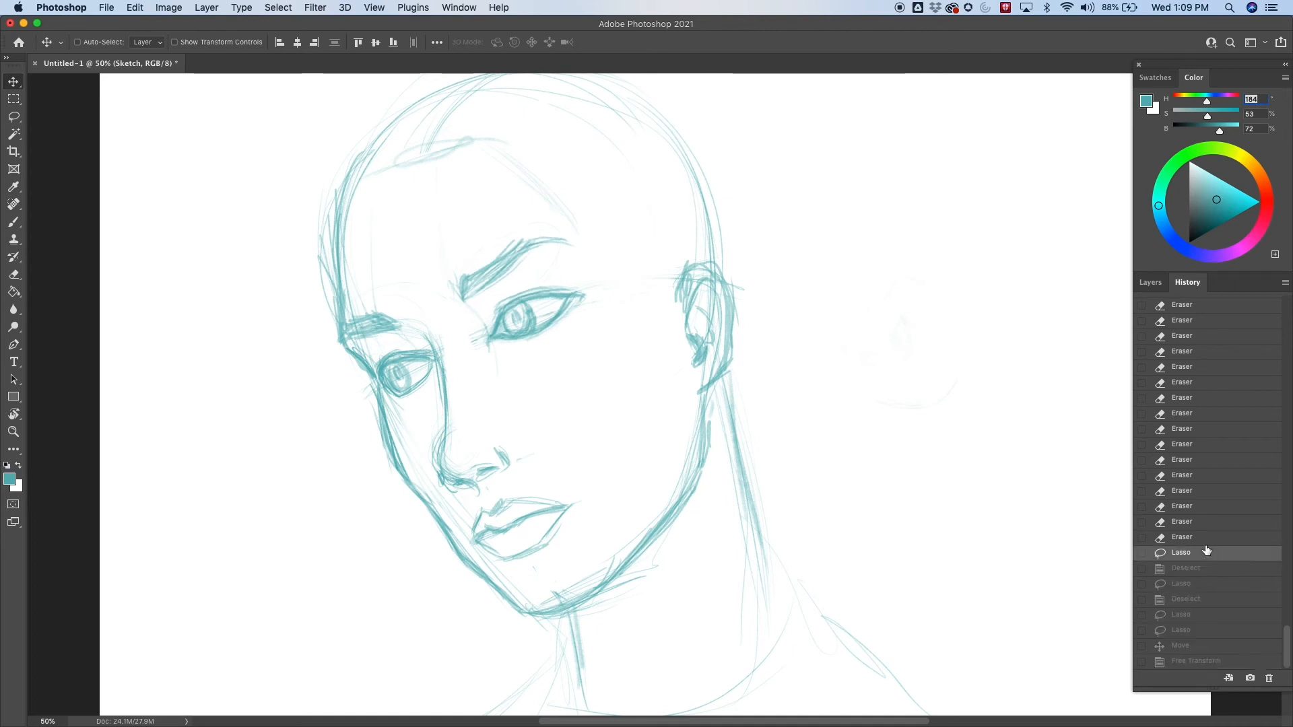
- Toggle between the history states before and after the near eye's move and rotation, ending on the Free Transform state
{"action": "left_click", "coordinate": [1212, 553]}
{"action": "left_click", "coordinate": [1211, 661]}
{"action": "left_click", "coordinate": [1208, 616]}
{"action": "left_click", "coordinate": [1201, 555]}
{"action": "left_click", "coordinate": [1201, 538]}
{"action": "left_click", "coordinate": [1211, 557]}
{"action": "left_click", "coordinate": [1209, 662]}
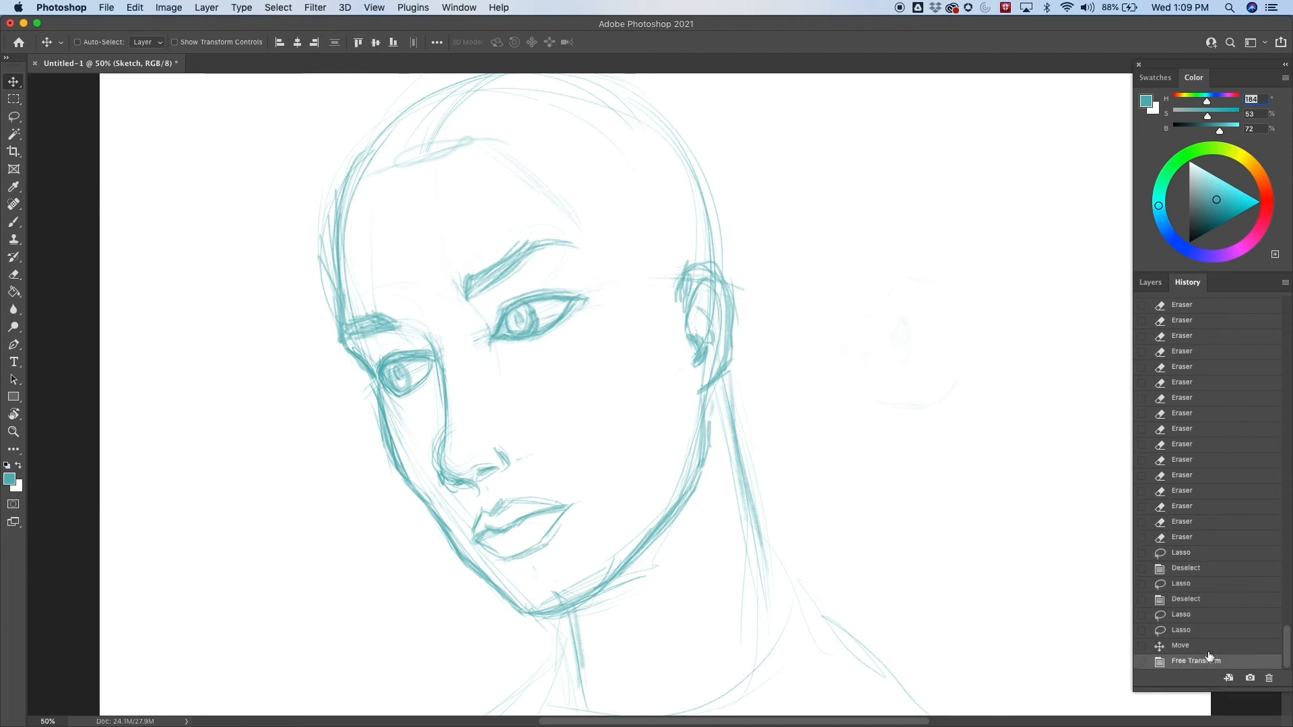
{"action": "left_click", "coordinate": [1202, 554]}
{"action": "left_click", "coordinate": [1206, 569]}
{"action": "left_click", "coordinate": [1214, 631]}
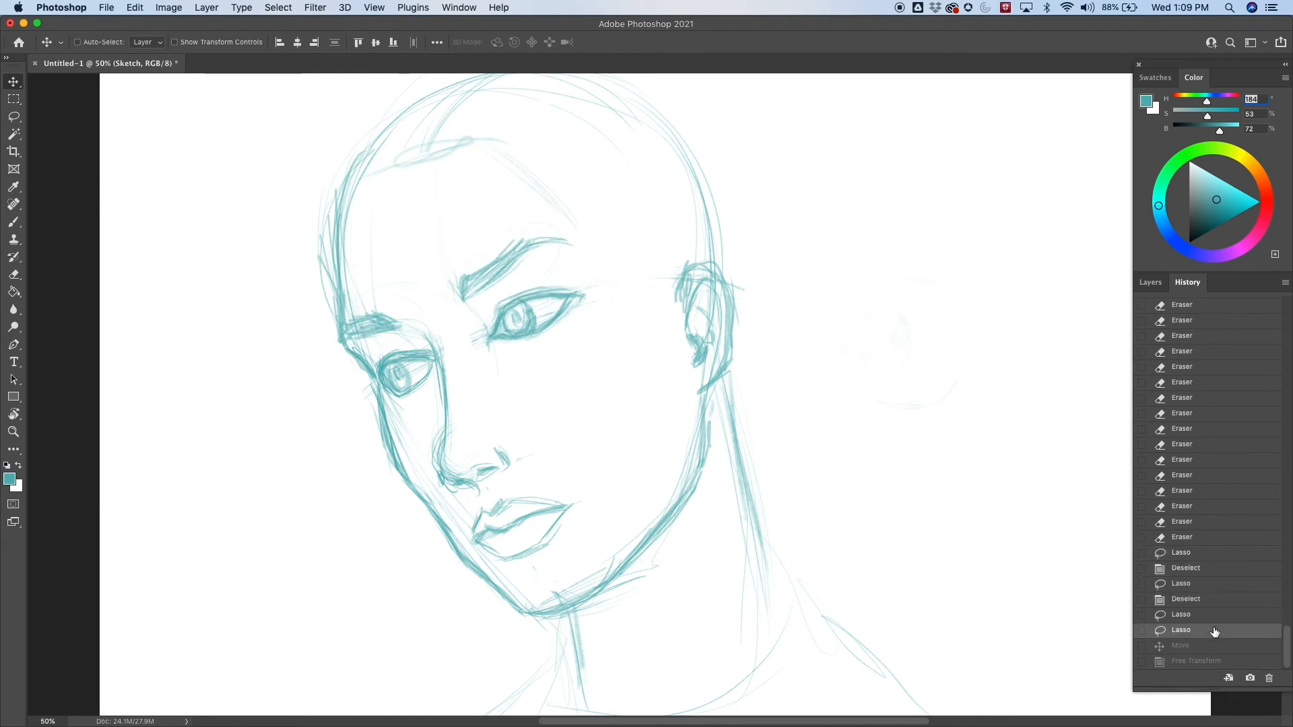
{"action": "left_click", "coordinate": [1206, 661]}
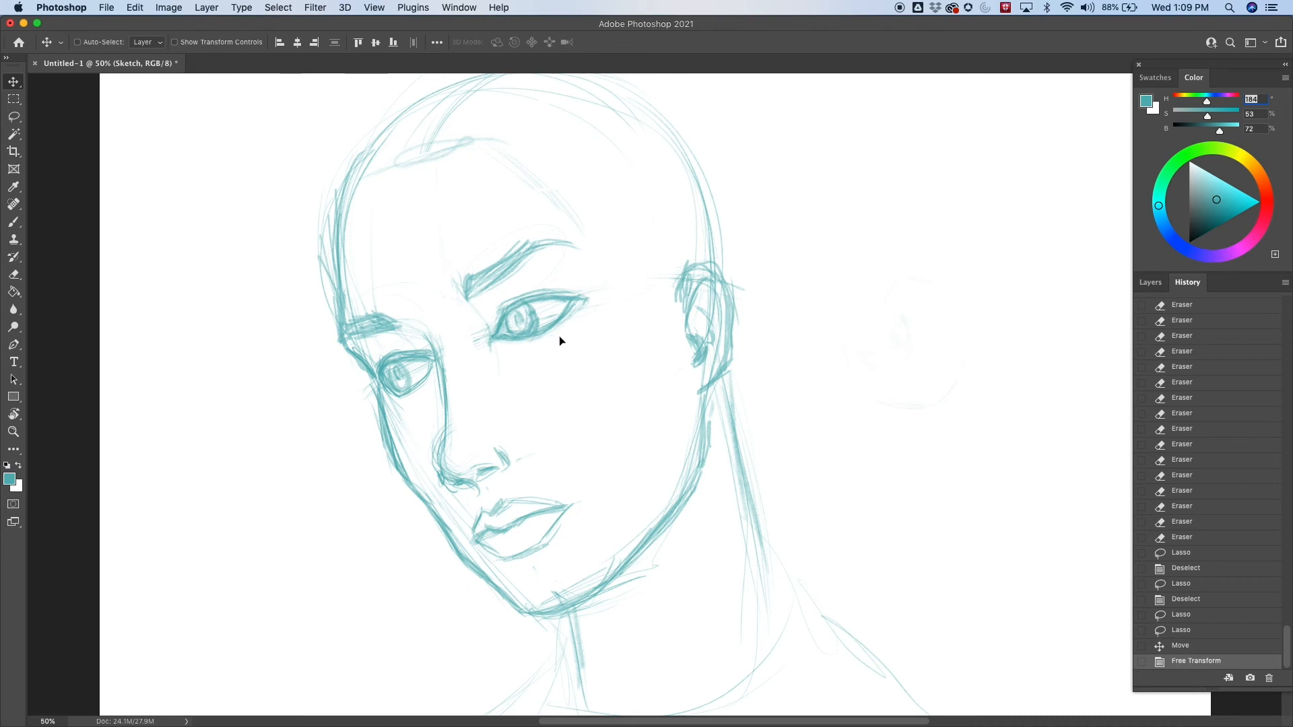
- Clear the old selection, outline only the near eye with the Lasso and trim the excess from the selection's lower edge
{"action": "key", "text": "super+d"}
{"action": "key", "text": "l"}
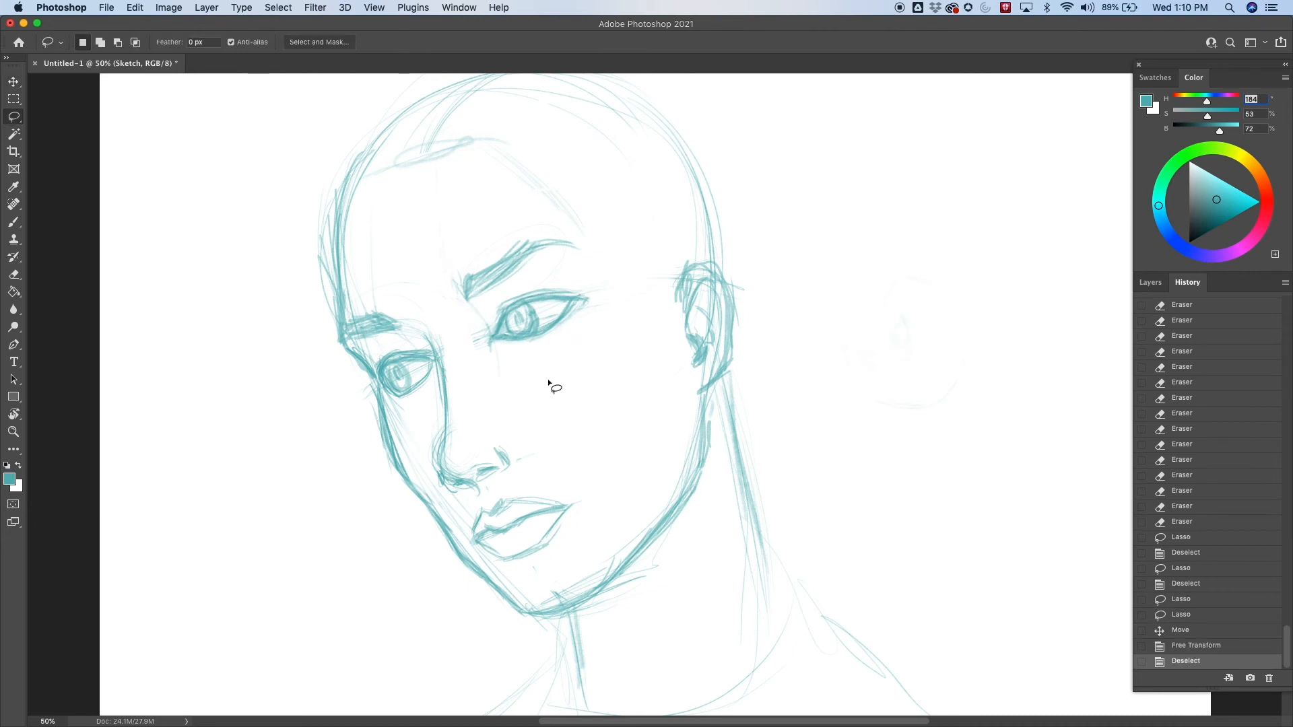
{"action": "mouse_move", "coordinate": [548, 382]}
{"action": "left_mouse_down"}
{"action": "mouse_move", "coordinate": [467, 231]}
{"action": "mouse_move", "coordinate": [545, 387]}
{"action": "mouse_move", "coordinate": [586, 274]}
{"action": "mouse_move", "coordinate": [471, 341]}
{"action": "mouse_move", "coordinate": [611, 365]}
{"action": "mouse_move", "coordinate": [547, 395]}
{"action": "left_mouse_up"}
{"action": "key", "text": "super+d"}
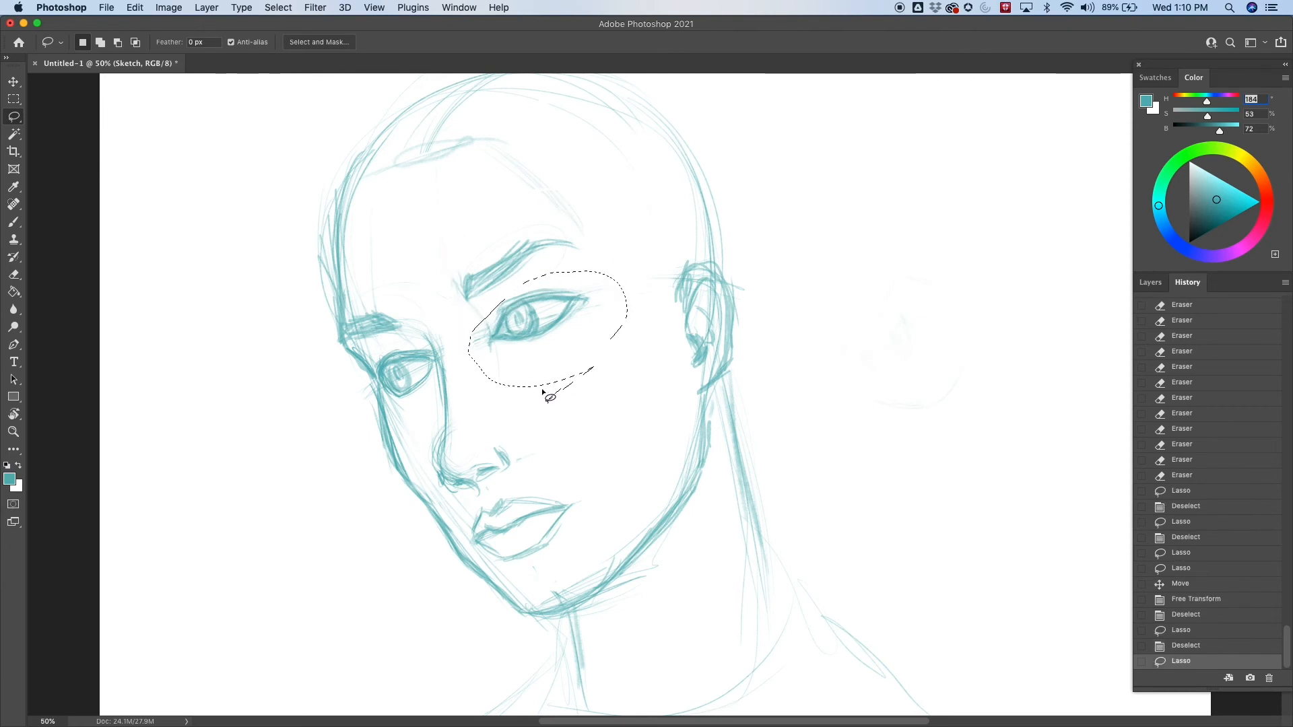
{"action": "mouse_move", "coordinate": [550, 277]}
{"action": "left_mouse_down"}
{"action": "mouse_move", "coordinate": [514, 289]}
{"action": "mouse_move", "coordinate": [482, 317]}
{"action": "mouse_move", "coordinate": [474, 365]}
{"action": "left_mouse_up"}
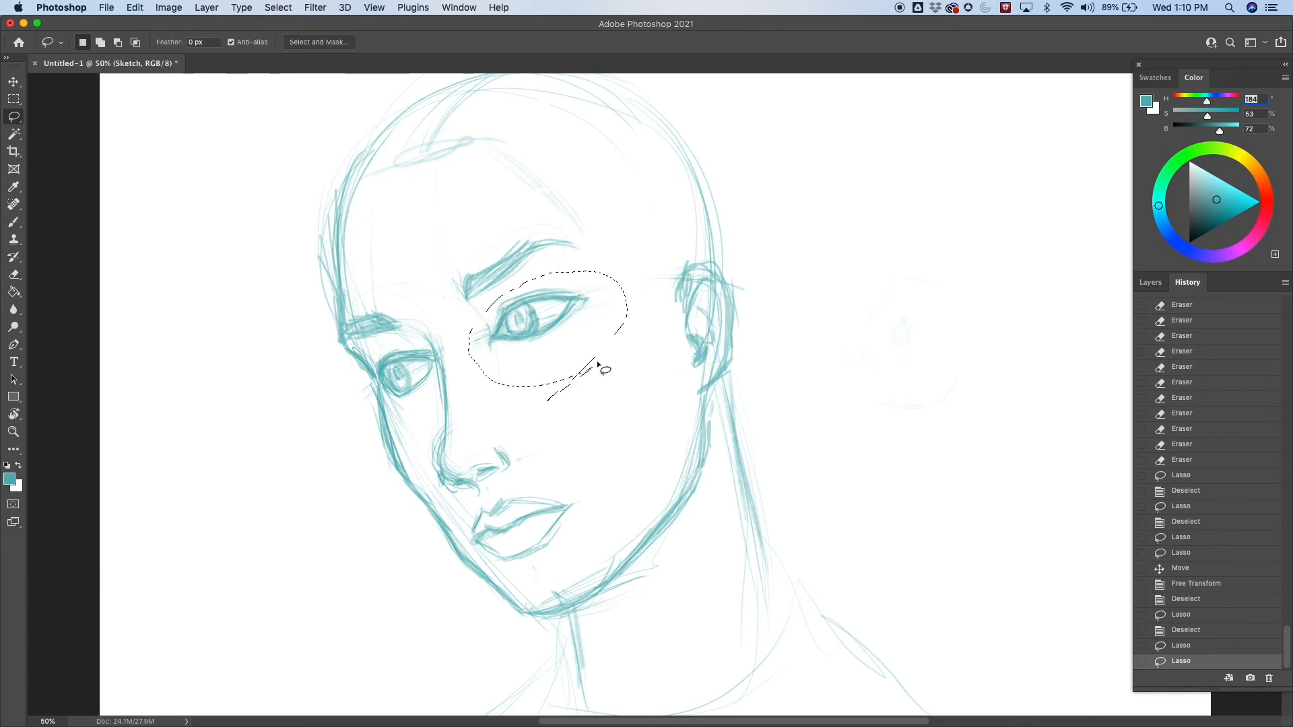
{"action": "mouse_move", "coordinate": [603, 361]}
{"action": "left_mouse_down"}
{"action": "mouse_move", "coordinate": [552, 440]}
{"action": "mouse_move", "coordinate": [635, 345]}
{"action": "left_mouse_up"}
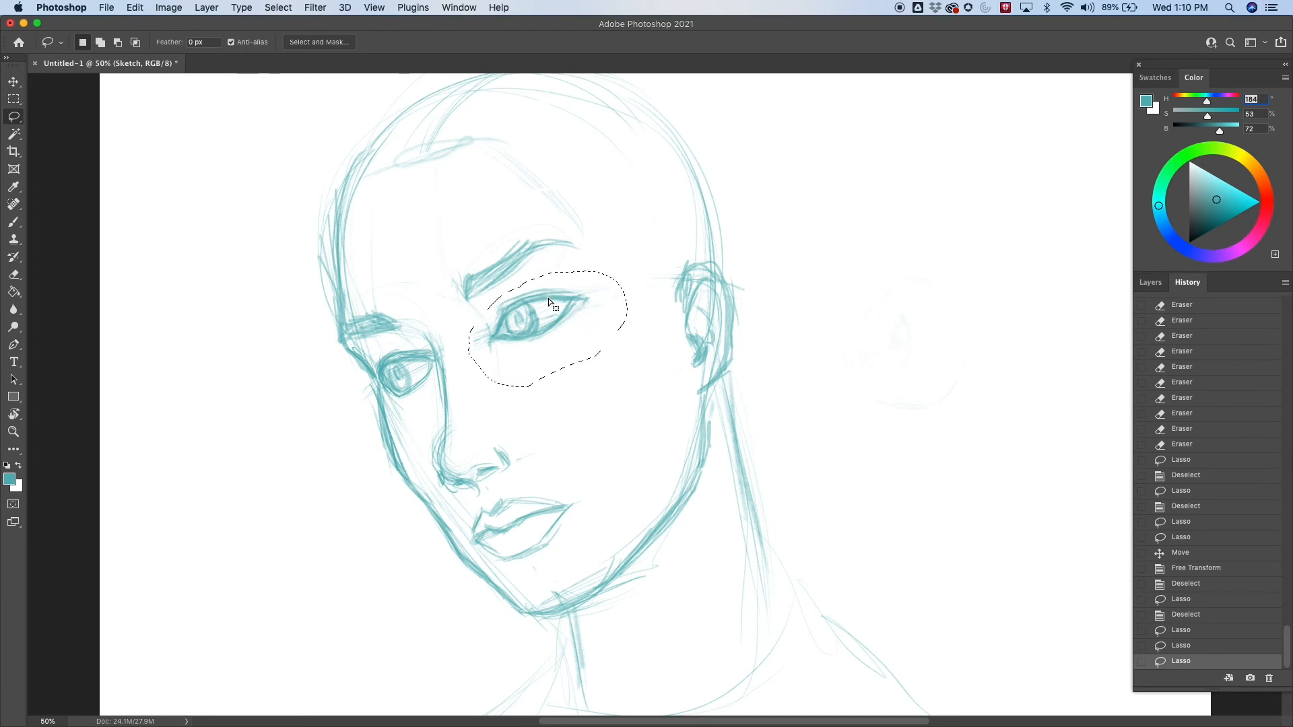
- Try to enlarge the selected near eye proportionally to about 101.8% and apply the transform
{"action": "left_click", "coordinate": [136, 8]}
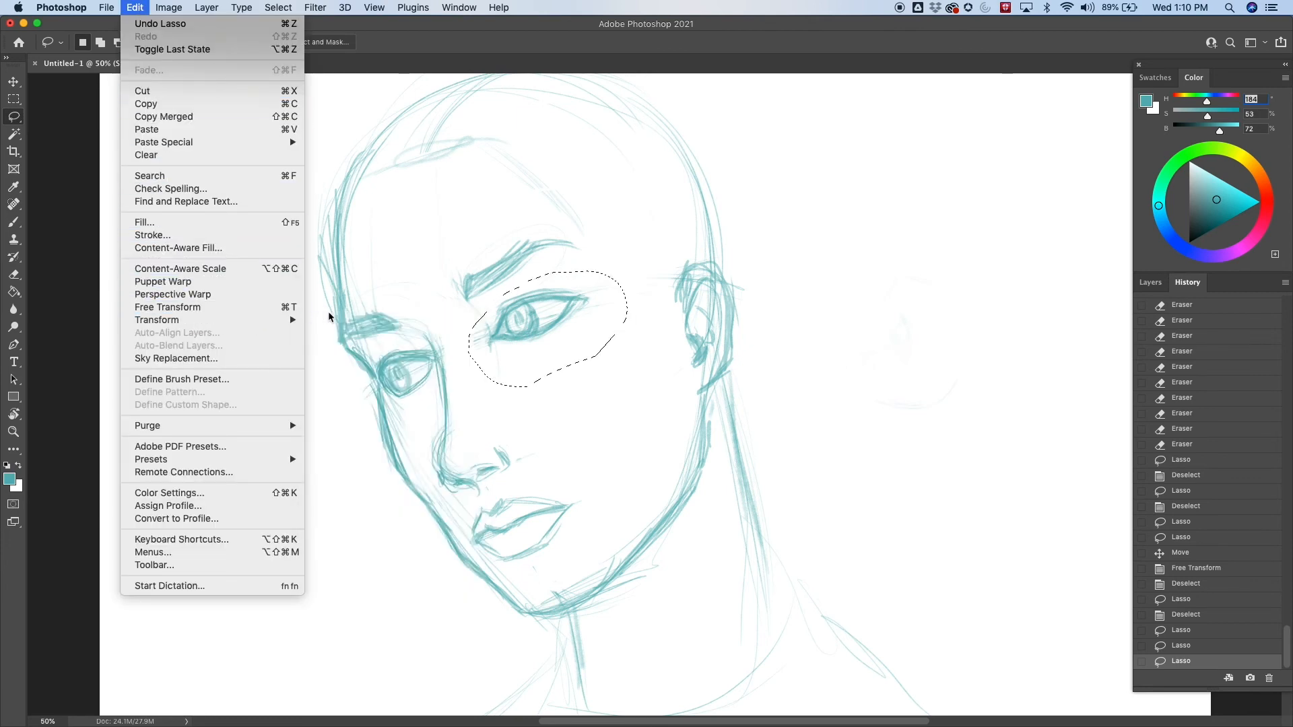
{"action": "mouse_move", "coordinate": [296, 320]}
{"action": "left_click", "coordinate": [404, 340]}
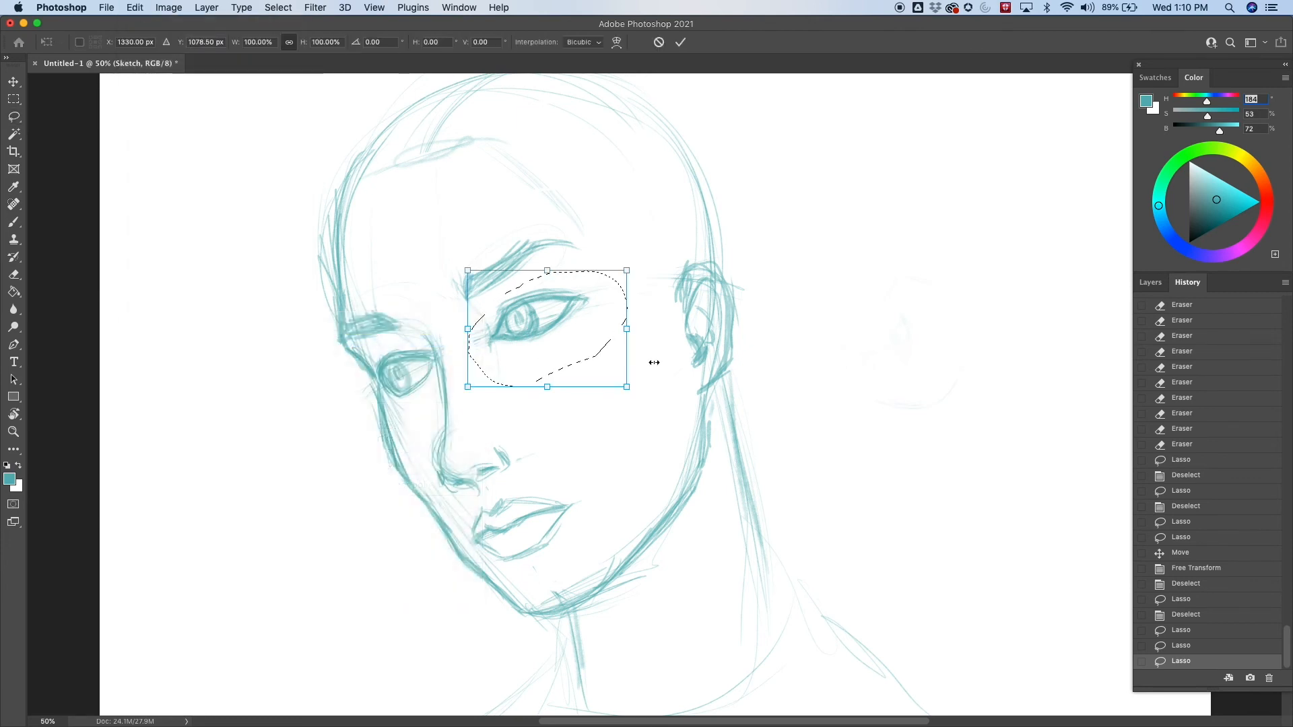
{"action": "mouse_move", "coordinate": [632, 277]}
{"action": "left_mouse_down"}
{"action": "mouse_move", "coordinate": [594, 287]}
{"action": "mouse_move", "coordinate": [688, 208]}
{"action": "mouse_move", "coordinate": [593, 284]}
{"action": "mouse_move", "coordinate": [621, 261]}
{"action": "left_mouse_up"}
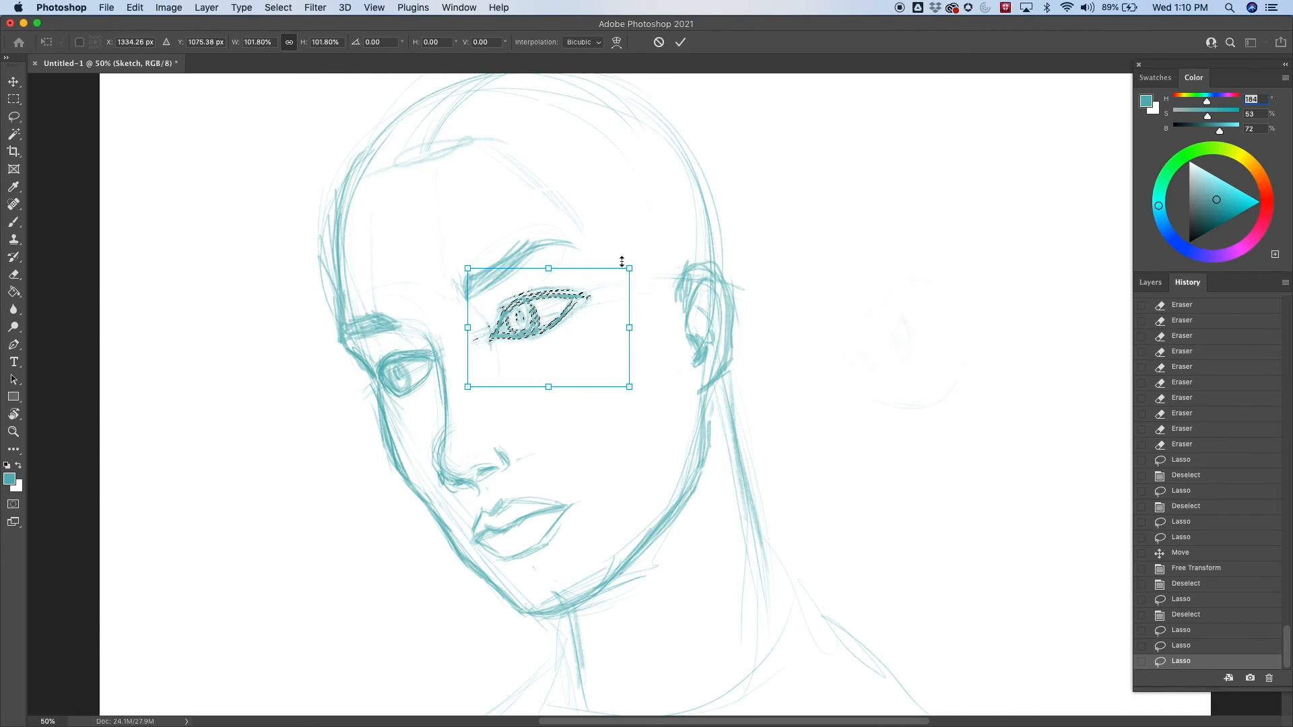
{"action": "key", "text": "Return"}
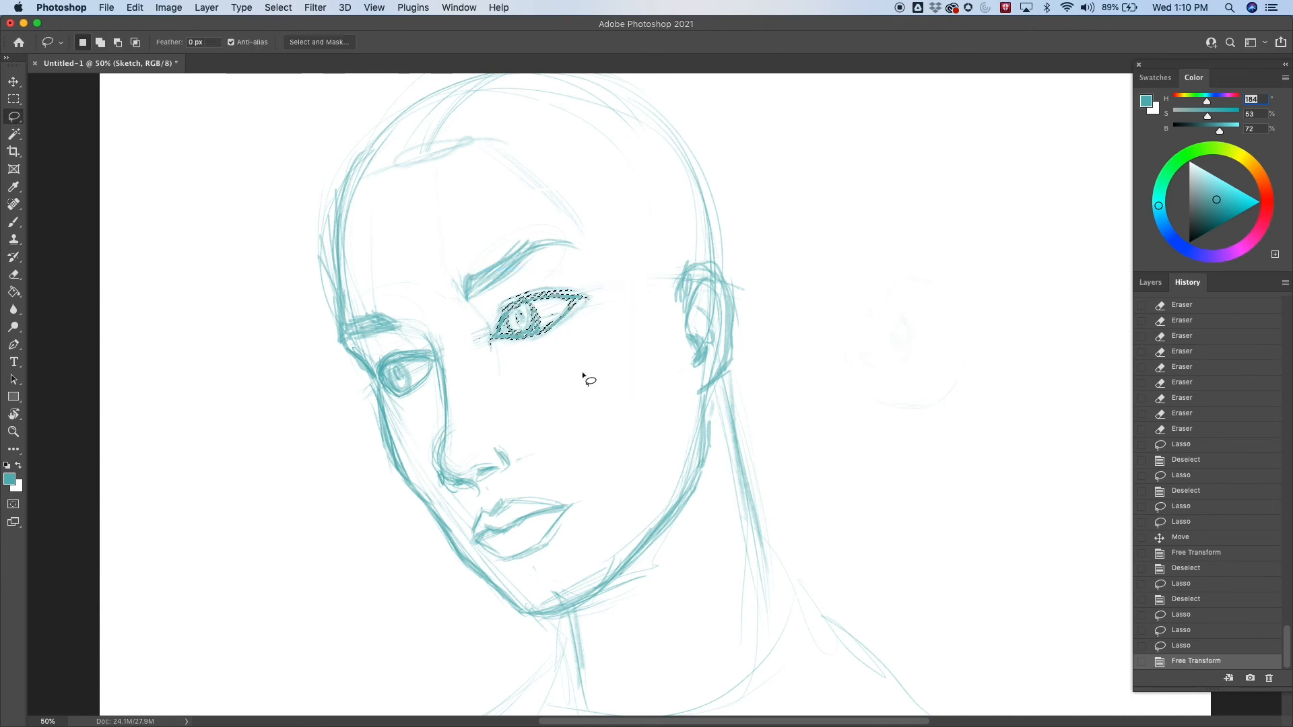
- Undo the eye enlargement and the last lasso trim, and clear the selection
{"action": "key", "text": "super+z"}
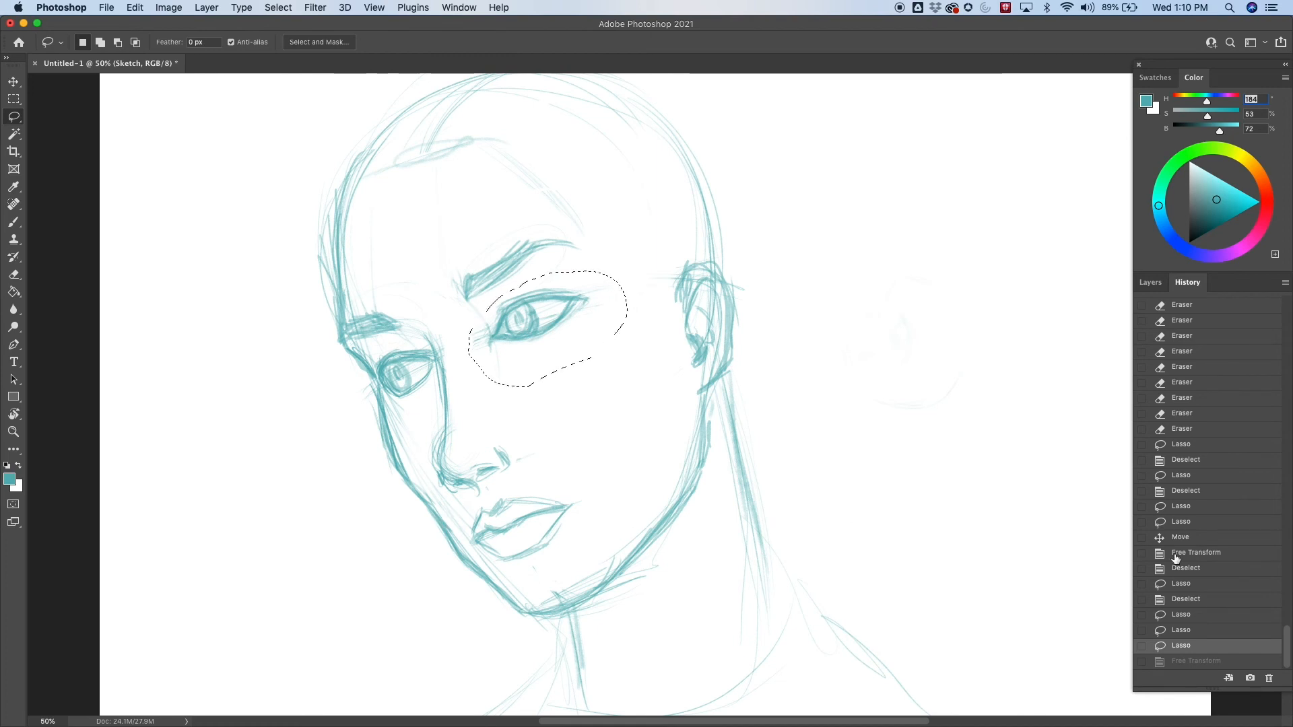
{"action": "left_click", "coordinate": [1184, 631]}
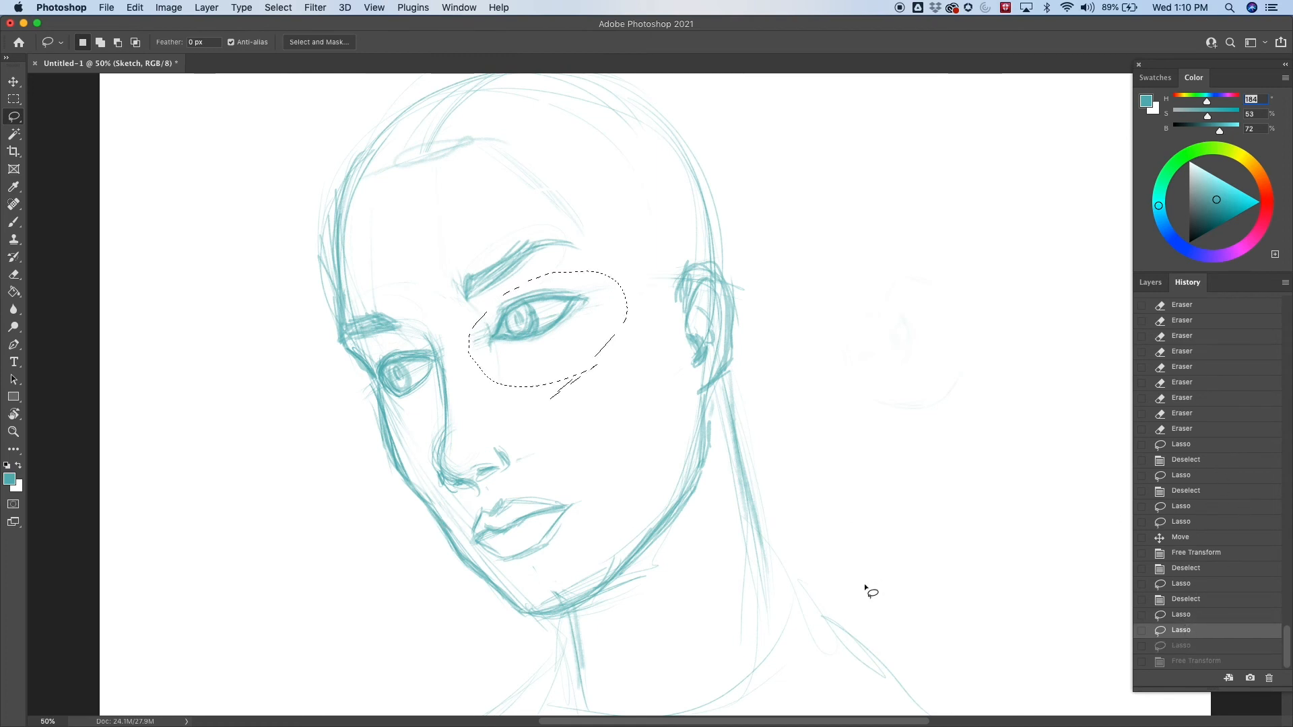
{"action": "key", "text": "super+d"}
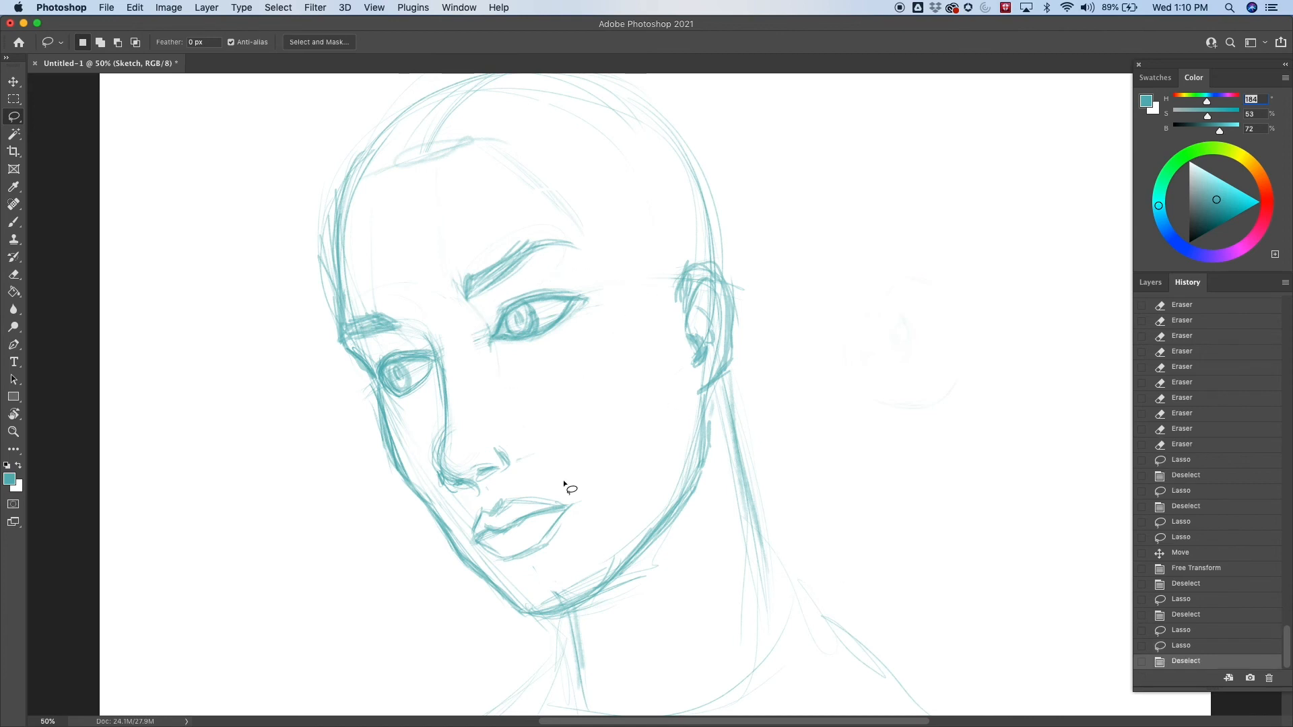
- Refine the near eye's lids and outer corner with brush strokes and add lashes at the far eye's outer edge
{"action": "key", "text": "b"}
{"action": "left_click_drag", "start_coordinate": [561, 312], "coordinate": [540, 335]}
{"action": "left_click_drag", "start_coordinate": [549, 332], "coordinate": [537, 338]}
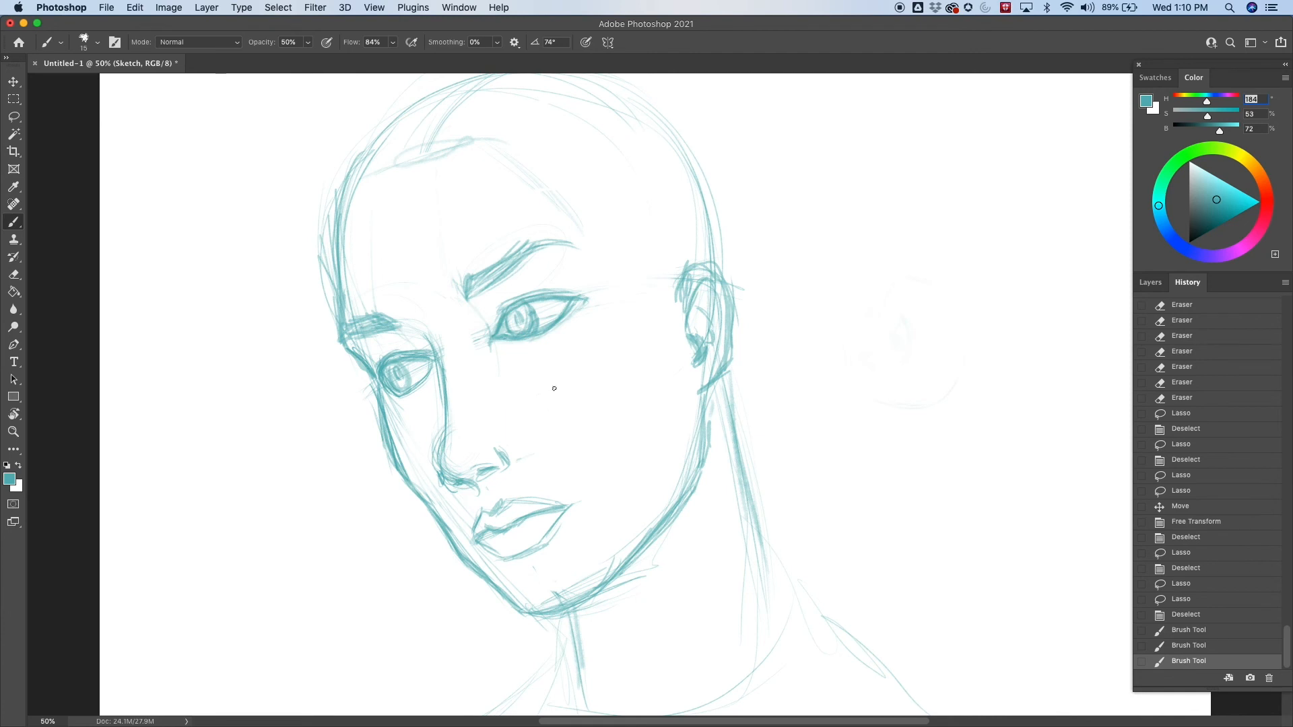
{"action": "left_click_drag", "start_coordinate": [566, 300], "coordinate": [587, 296]}
{"action": "left_click_drag", "start_coordinate": [573, 301], "coordinate": [610, 294]}
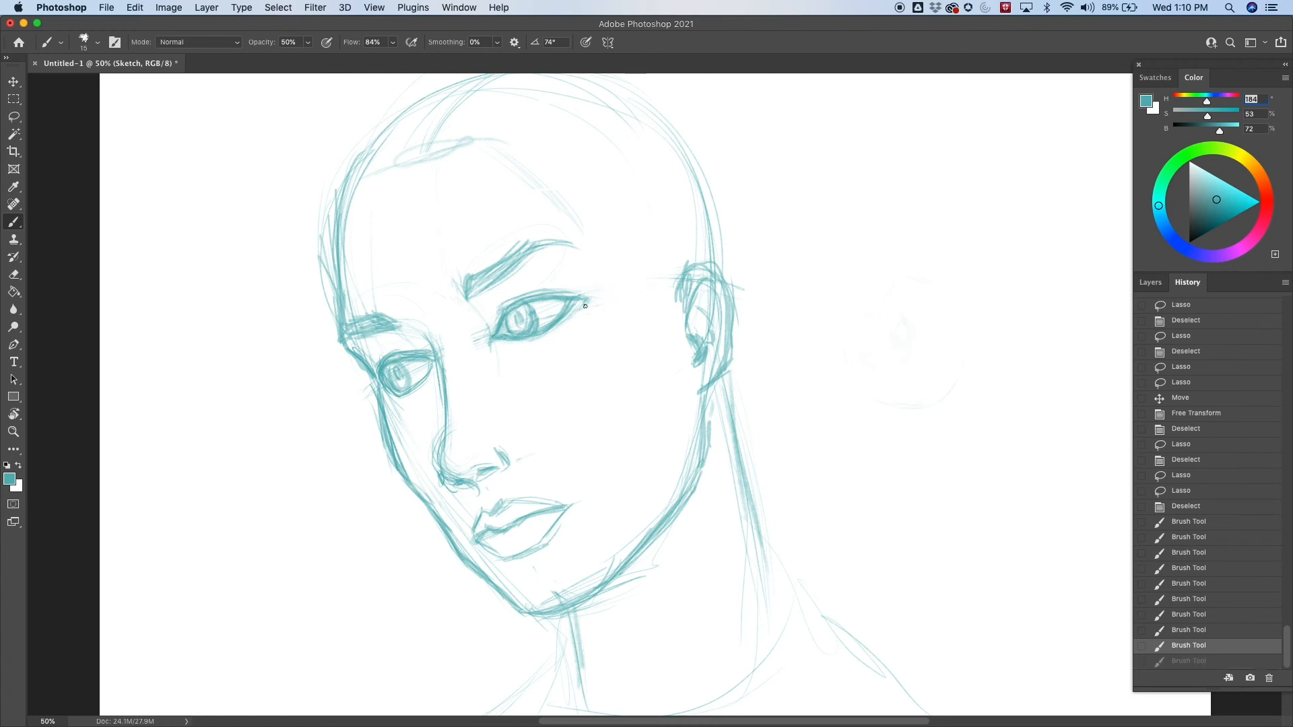
{"action": "left_click_drag", "start_coordinate": [510, 310], "coordinate": [527, 298]}
{"action": "left_click_drag", "start_coordinate": [525, 299], "coordinate": [567, 295]}
{"action": "left_click_drag", "start_coordinate": [372, 357], "coordinate": [352, 367]}
- Sketch the hair parting above the forehead and front locks sweeping down over the far temple
{"action": "left_click_drag", "start_coordinate": [423, 149], "coordinate": [430, 121]}
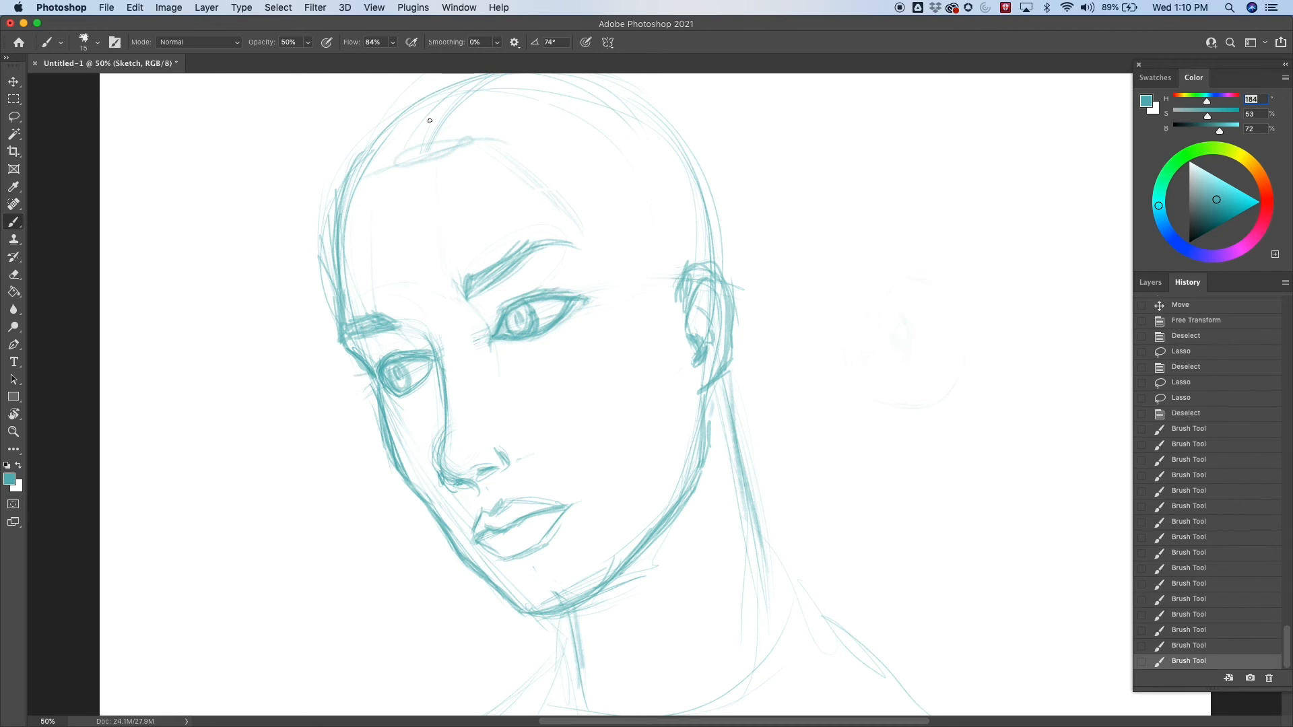
{"action": "key", "text": "super+minus"}
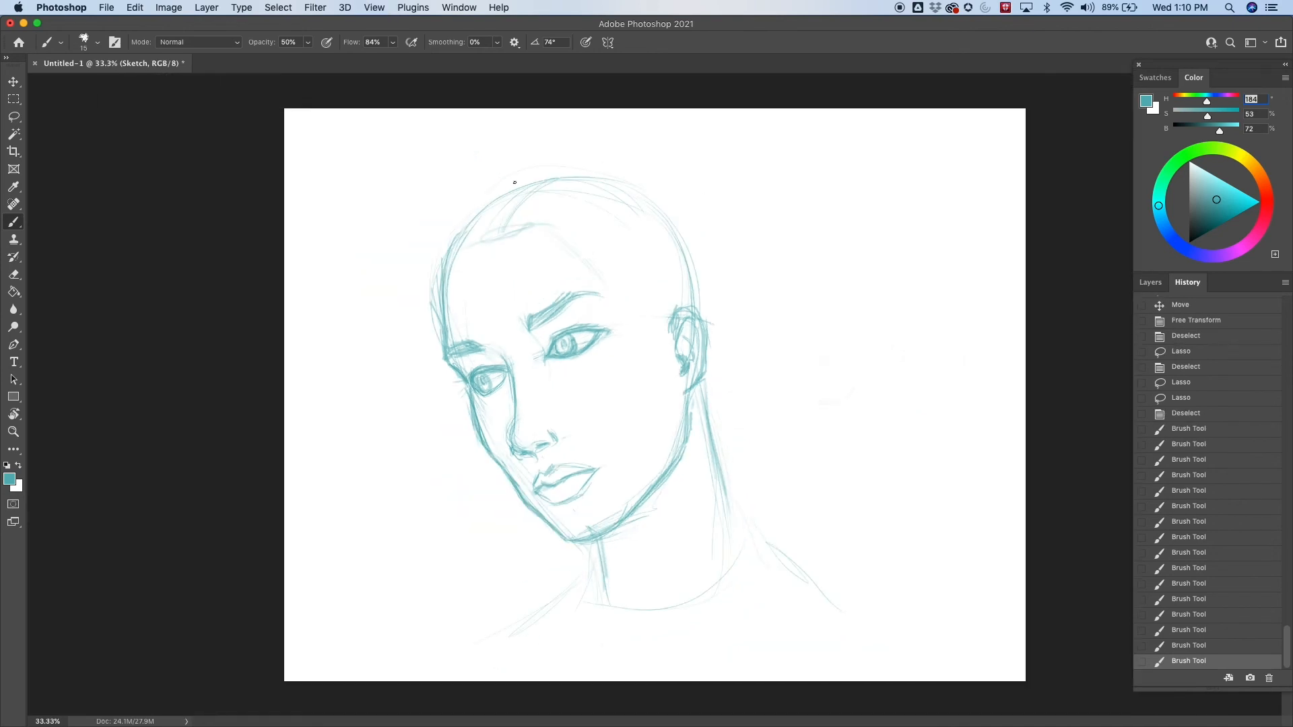
{"action": "mouse_move", "coordinate": [514, 182]}
{"action": "left_mouse_down"}
{"action": "mouse_move", "coordinate": [511, 227]}
{"action": "mouse_move", "coordinate": [556, 228]}
{"action": "left_mouse_up"}
{"action": "mouse_move", "coordinate": [485, 237]}
{"action": "left_mouse_down"}
{"action": "mouse_move", "coordinate": [509, 227]}
{"action": "mouse_move", "coordinate": [496, 199]}
{"action": "mouse_move", "coordinate": [427, 243]}
{"action": "left_mouse_up"}
{"action": "left_click_drag", "start_coordinate": [504, 188], "coordinate": [415, 288]}
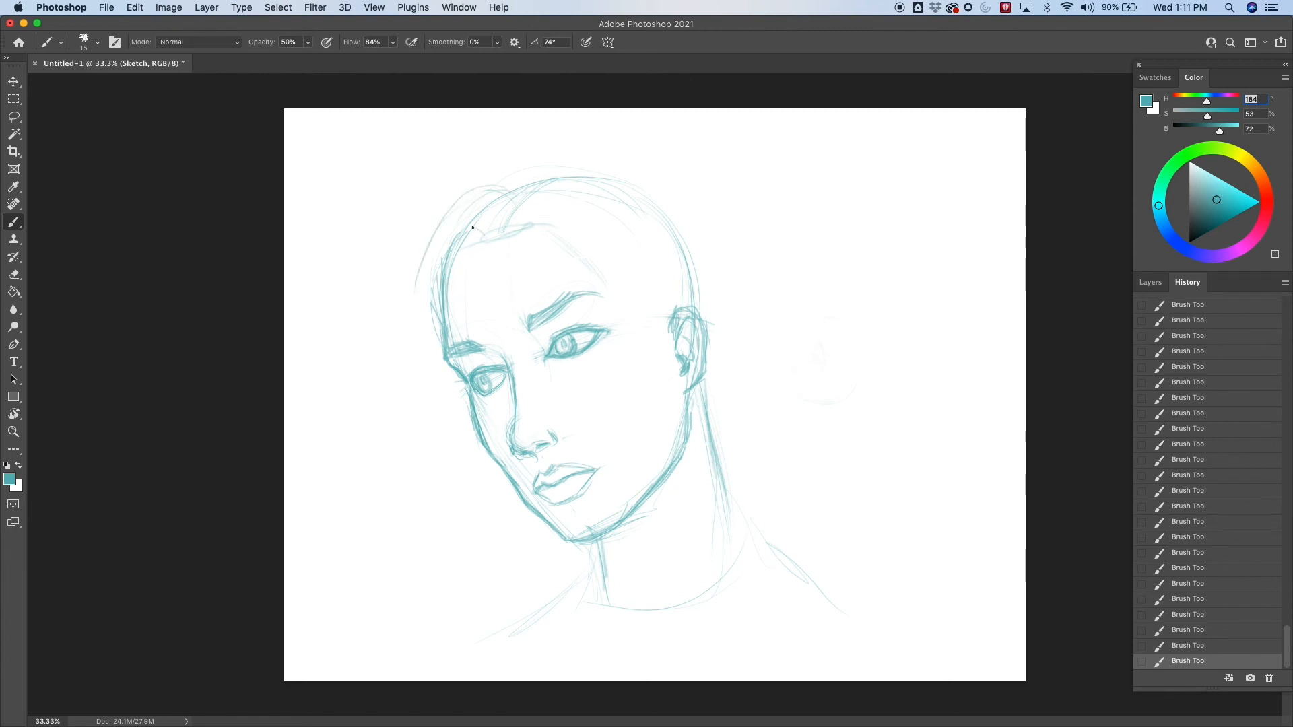
{"action": "mouse_move", "coordinate": [481, 236]}
{"action": "left_mouse_down"}
{"action": "mouse_move", "coordinate": [413, 277]}
{"action": "mouse_move", "coordinate": [407, 310]}
{"action": "left_mouse_up"}
{"action": "left_click_drag", "start_coordinate": [464, 226], "coordinate": [417, 336]}
- Sketch hair sweeping from the parting to the near ear and the outer hair contour over the crown and back of the head
{"action": "mouse_move", "coordinate": [519, 225]}
{"action": "left_mouse_down"}
{"action": "mouse_move", "coordinate": [596, 163]}
{"action": "mouse_move", "coordinate": [579, 163]}
{"action": "left_mouse_up"}
{"action": "mouse_move", "coordinate": [573, 205]}
{"action": "left_mouse_down"}
{"action": "mouse_move", "coordinate": [660, 299]}
{"action": "mouse_move", "coordinate": [669, 291]}
{"action": "left_mouse_up"}
{"action": "left_click_drag", "start_coordinate": [614, 256], "coordinate": [674, 309]}
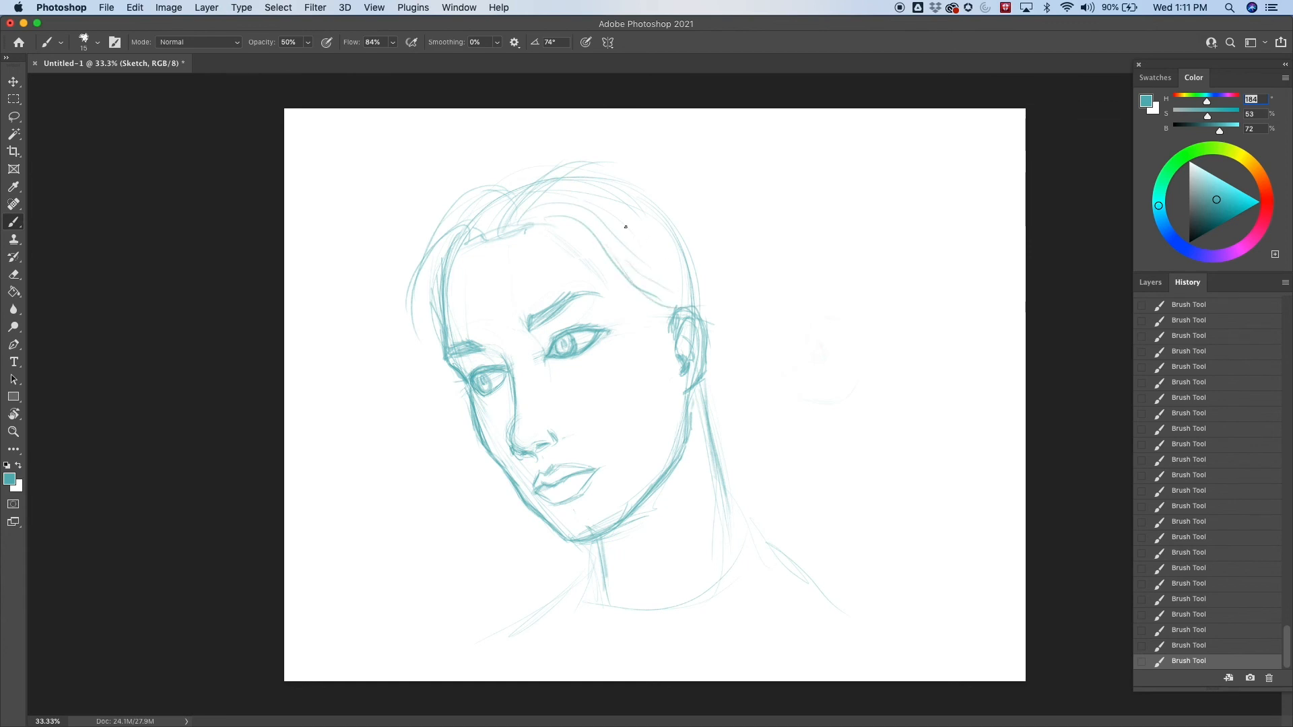
{"action": "left_click_drag", "start_coordinate": [501, 172], "coordinate": [593, 143]}
{"action": "left_click_drag", "start_coordinate": [679, 196], "coordinate": [723, 285]}
{"action": "mouse_move", "coordinate": [583, 160]}
{"action": "left_mouse_down"}
{"action": "mouse_move", "coordinate": [725, 279]}
{"action": "mouse_move", "coordinate": [729, 317]}
{"action": "left_mouse_up"}
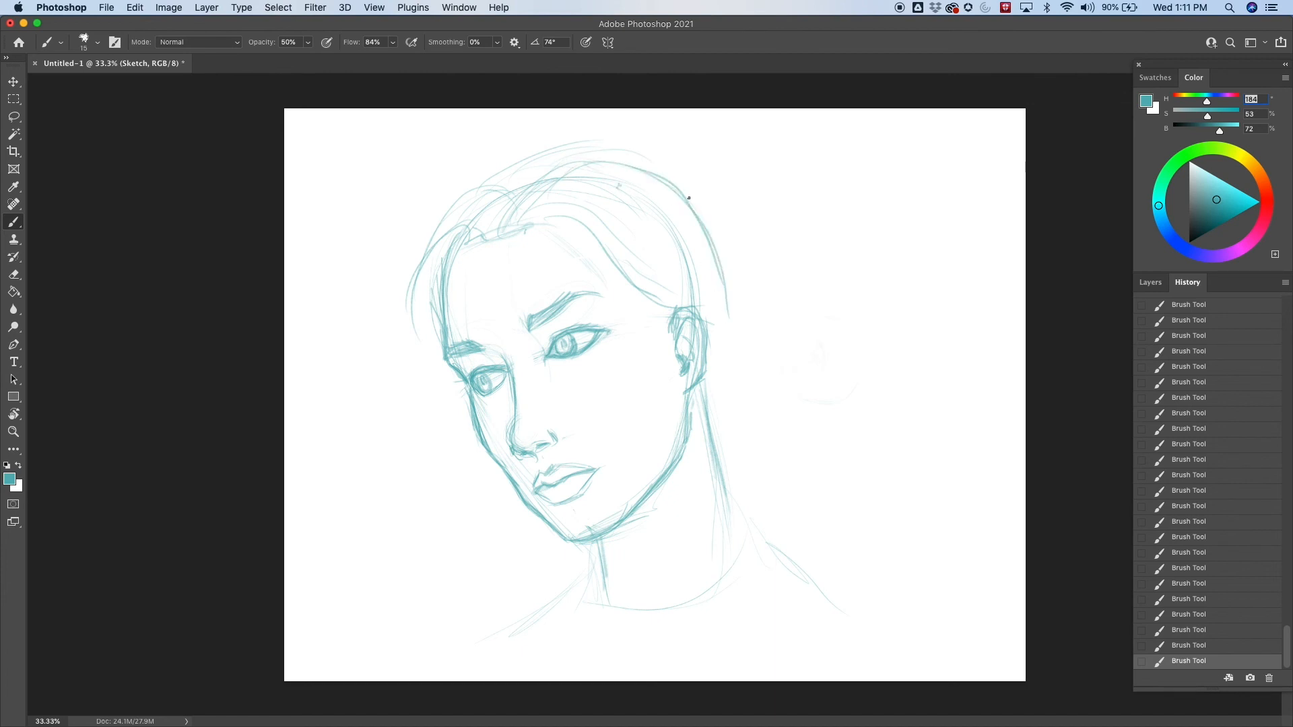
- Rough in long hair behind the near ear, down beside the far cheek and curving below the neck
{"action": "mouse_move", "coordinate": [596, 224]}
{"action": "left_mouse_down"}
{"action": "mouse_move", "coordinate": [677, 311]}
{"action": "mouse_move", "coordinate": [764, 478]}
{"action": "left_mouse_up"}
{"action": "left_click_drag", "start_coordinate": [758, 261], "coordinate": [833, 430]}
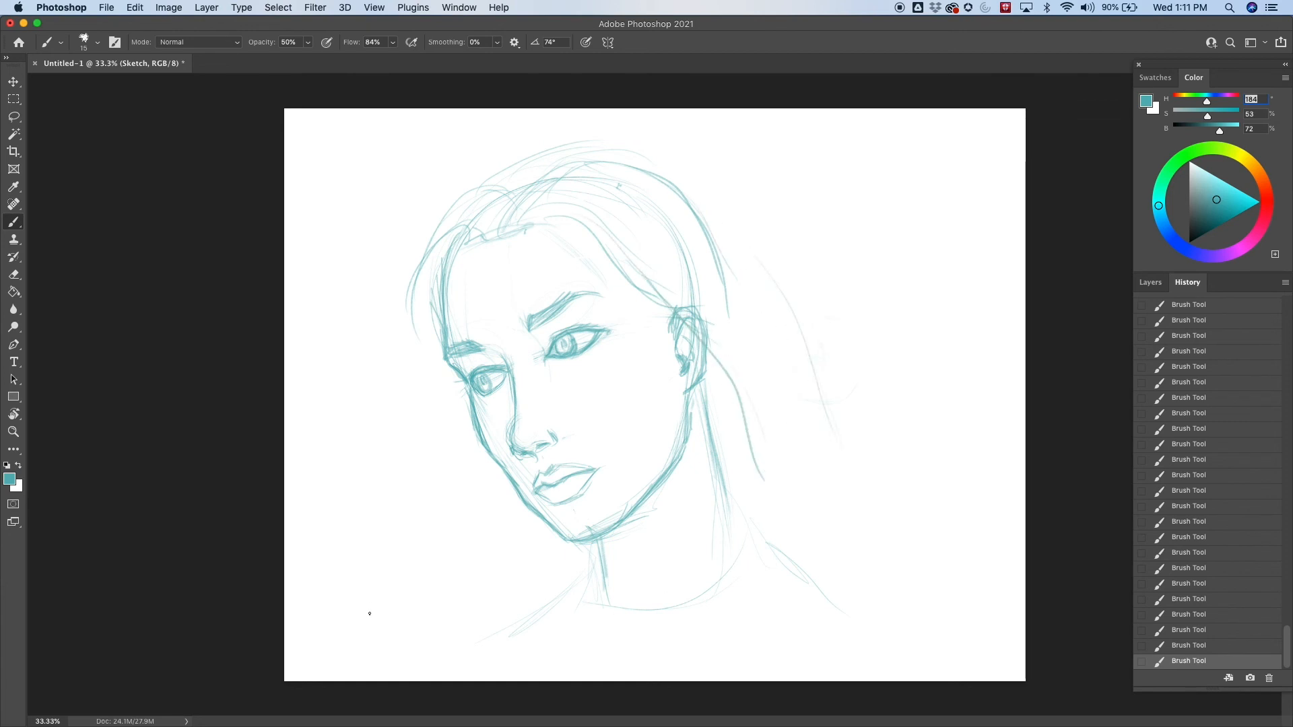
{"action": "left_click_drag", "start_coordinate": [417, 316], "coordinate": [431, 416]}
{"action": "left_click_drag", "start_coordinate": [430, 369], "coordinate": [421, 569]}
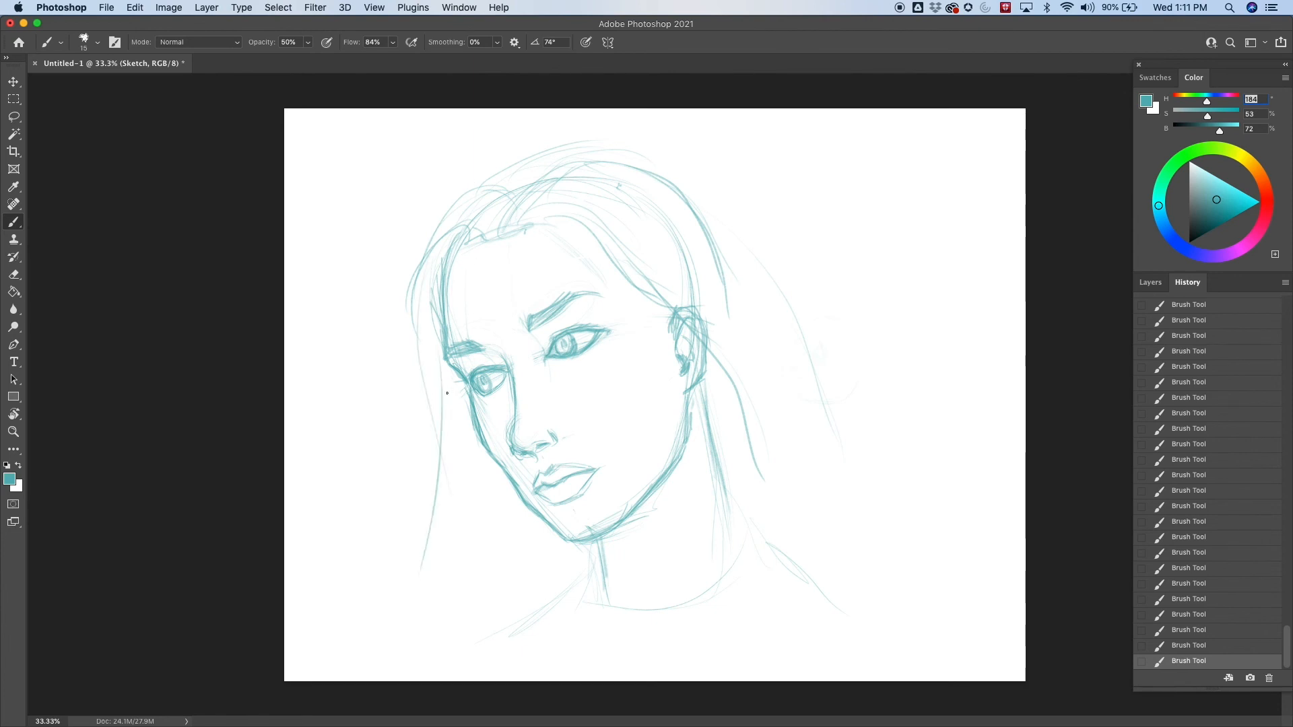
{"action": "left_click_drag", "start_coordinate": [445, 431], "coordinate": [437, 552]}
{"action": "left_click_drag", "start_coordinate": [569, 544], "coordinate": [643, 645]}
{"action": "left_click_drag", "start_coordinate": [448, 421], "coordinate": [427, 550]}
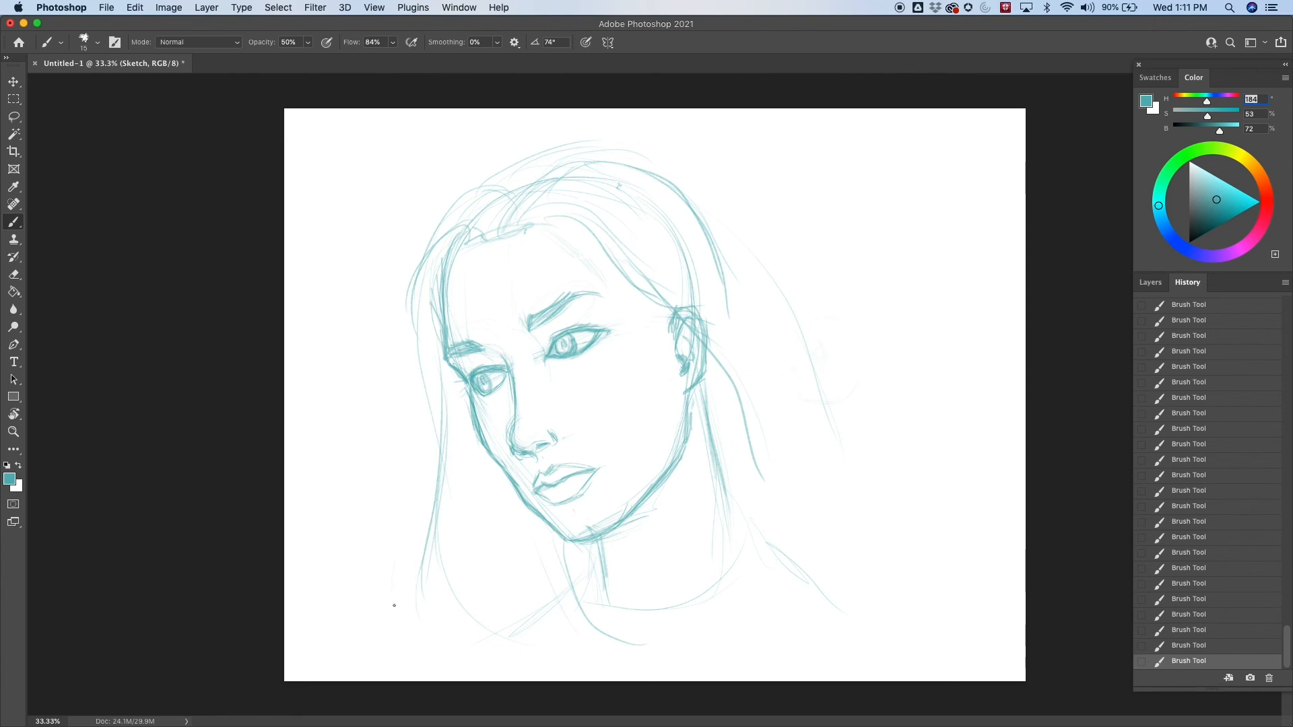
{"action": "mouse_move", "coordinate": [419, 492]}
{"action": "left_mouse_down"}
{"action": "mouse_move", "coordinate": [467, 669]}
{"action": "mouse_move", "coordinate": [501, 674]}
{"action": "left_mouse_up"}
- Layer more strands at the parting and far temple, beside the far cheek and below the chin
{"action": "mouse_move", "coordinate": [516, 214]}
{"action": "left_mouse_down"}
{"action": "mouse_move", "coordinate": [425, 239]}
{"action": "mouse_move", "coordinate": [414, 340]}
{"action": "left_mouse_up"}
{"action": "left_click_drag", "start_coordinate": [459, 228], "coordinate": [435, 381]}
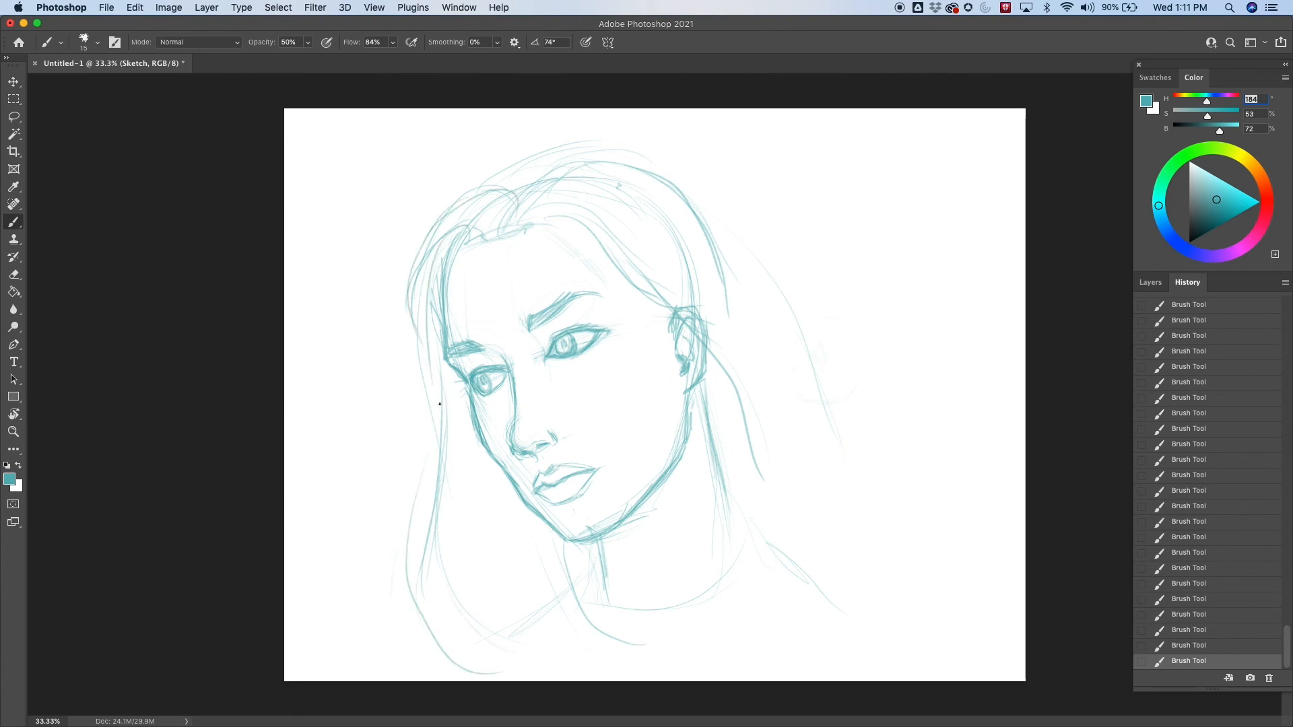
{"action": "mouse_move", "coordinate": [431, 256]}
{"action": "left_mouse_down"}
{"action": "mouse_move", "coordinate": [421, 303]}
{"action": "mouse_move", "coordinate": [443, 553]}
{"action": "left_mouse_up"}
{"action": "mouse_move", "coordinate": [536, 169]}
{"action": "left_mouse_down"}
{"action": "mouse_move", "coordinate": [477, 190]}
{"action": "mouse_move", "coordinate": [551, 159]}
{"action": "mouse_move", "coordinate": [507, 227]}
{"action": "left_mouse_up"}
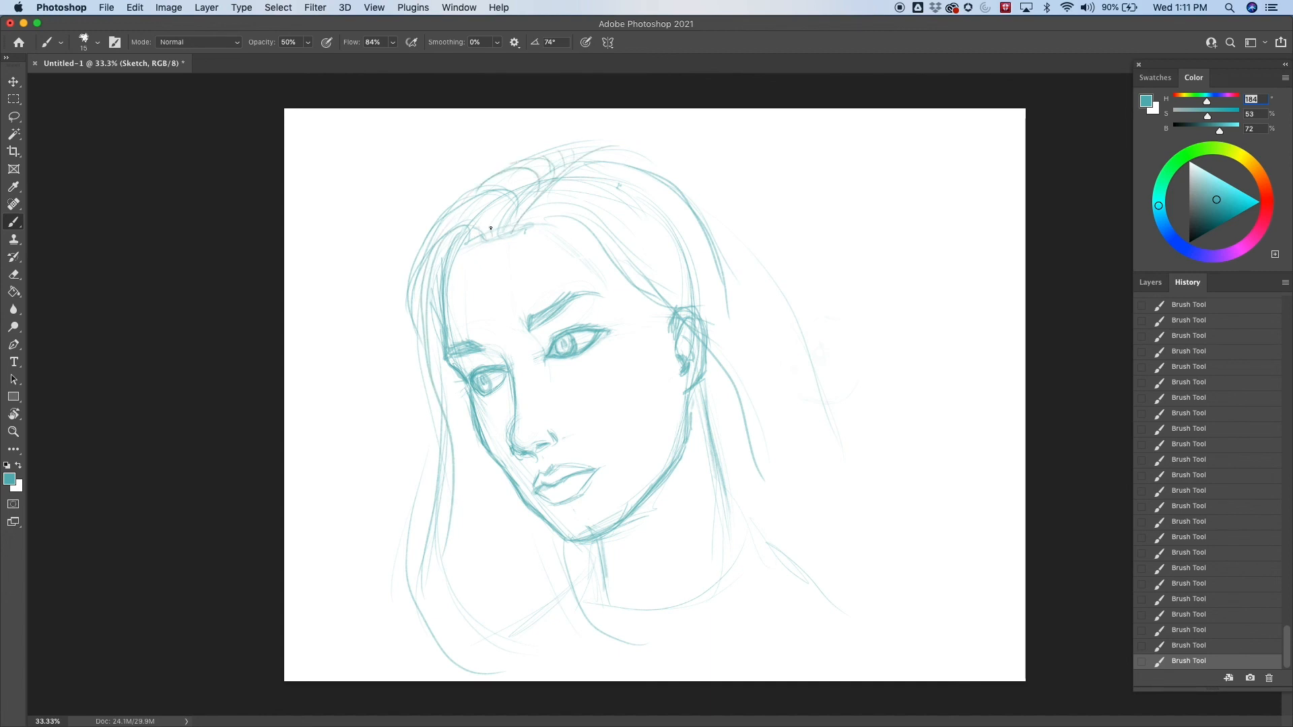
{"action": "left_click_drag", "start_coordinate": [470, 443], "coordinate": [487, 541]}
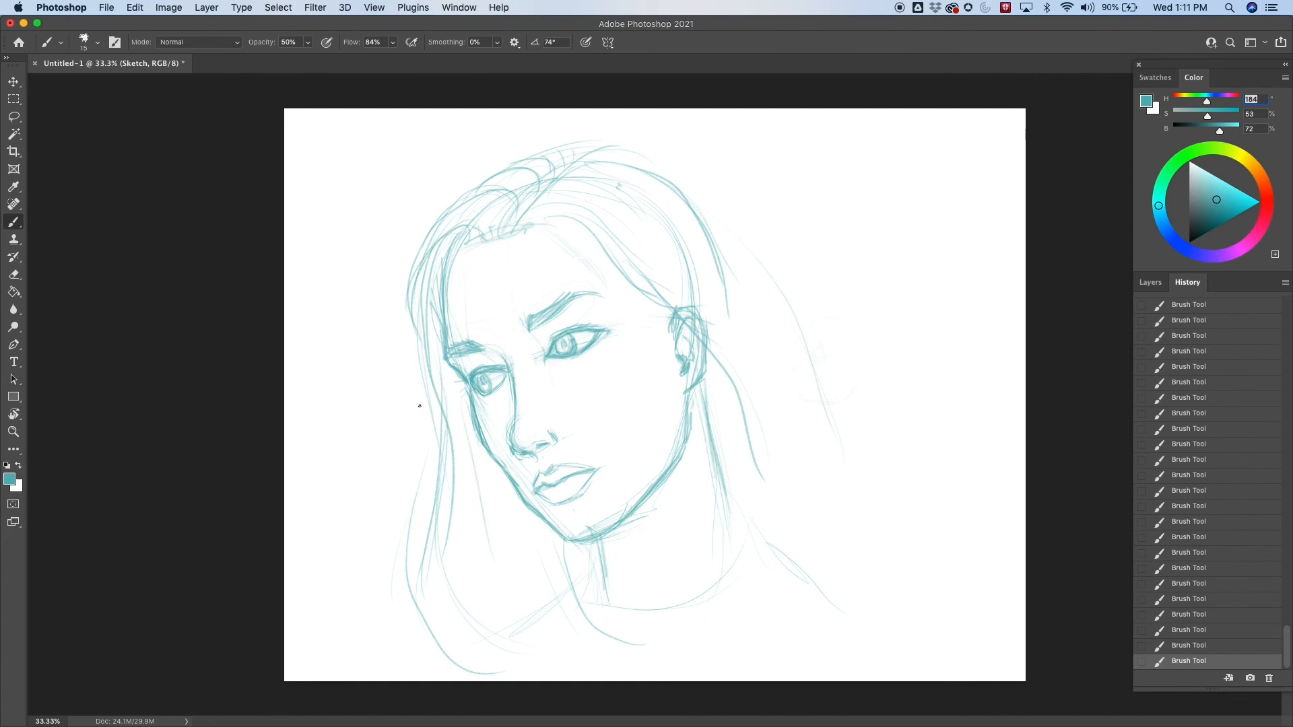
{"action": "left_click_drag", "start_coordinate": [431, 374], "coordinate": [407, 586]}
{"action": "left_click_drag", "start_coordinate": [566, 566], "coordinate": [679, 648]}
- Draw long flowing strands from the back of the head down behind the ear to the near shoulder
{"action": "mouse_move", "coordinate": [712, 202]}
{"action": "left_mouse_down"}
{"action": "mouse_move", "coordinate": [766, 299]}
{"action": "mouse_move", "coordinate": [737, 429]}
{"action": "mouse_move", "coordinate": [754, 272]}
{"action": "mouse_move", "coordinate": [804, 406]}
{"action": "mouse_move", "coordinate": [799, 456]}
{"action": "mouse_move", "coordinate": [733, 260]}
{"action": "mouse_move", "coordinate": [757, 452]}
{"action": "left_mouse_up"}
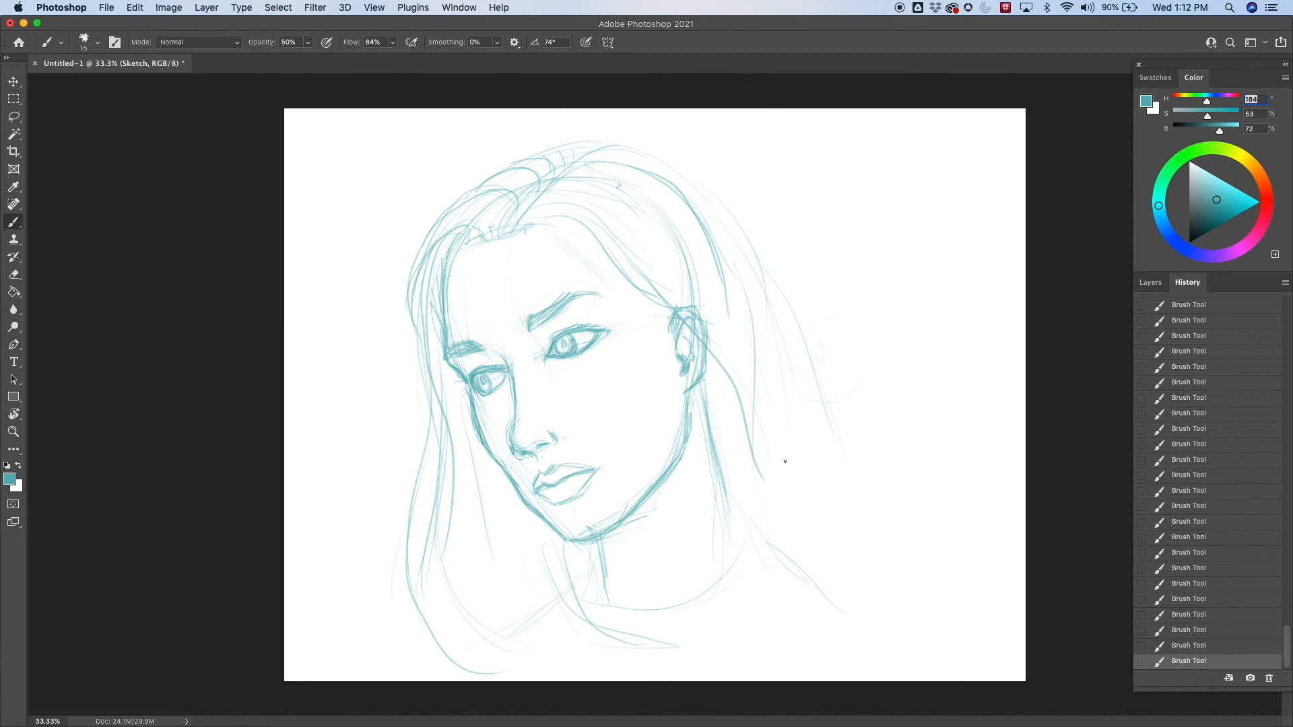
{"action": "left_click_drag", "start_coordinate": [760, 324], "coordinate": [801, 506]}
{"action": "mouse_move", "coordinate": [763, 362]}
{"action": "left_mouse_down"}
{"action": "mouse_move", "coordinate": [839, 549]}
{"action": "mouse_move", "coordinate": [825, 557]}
{"action": "left_mouse_up"}
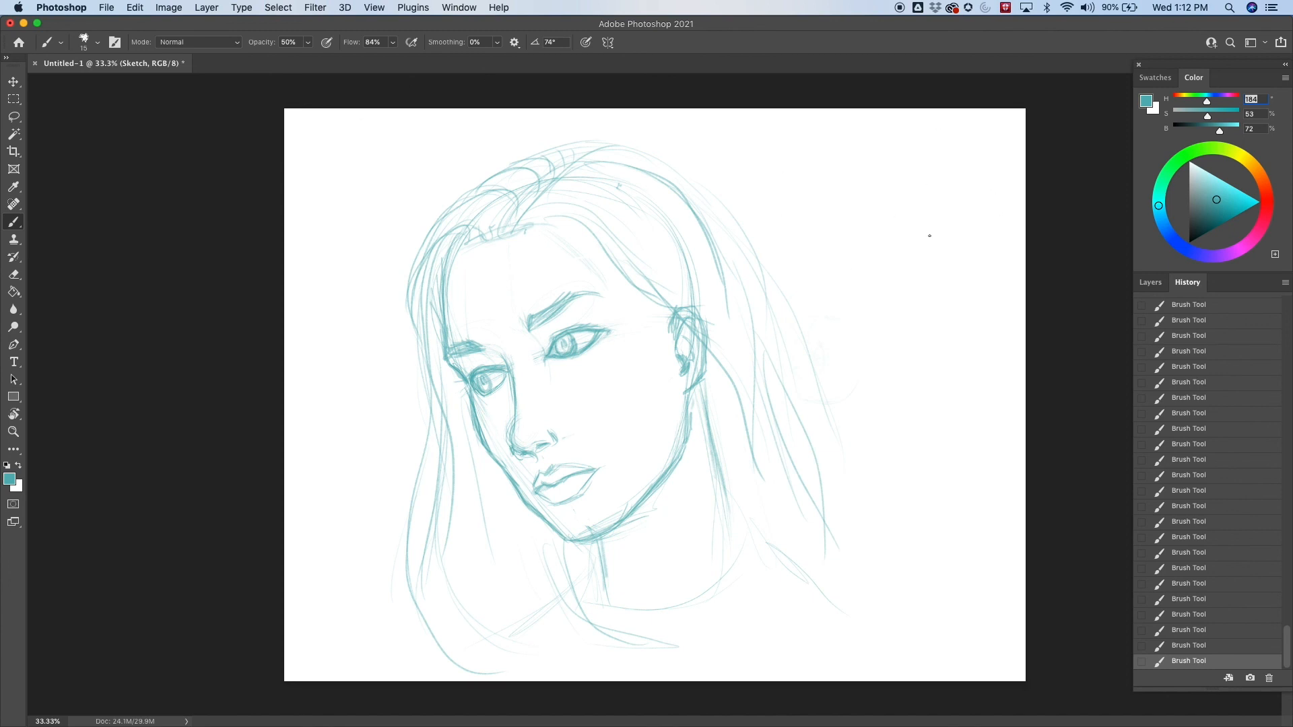
- Change the canvas size to 8.5 inches wide by 11 inches high, accepting the clipping
{"action": "key", "text": "F7"}
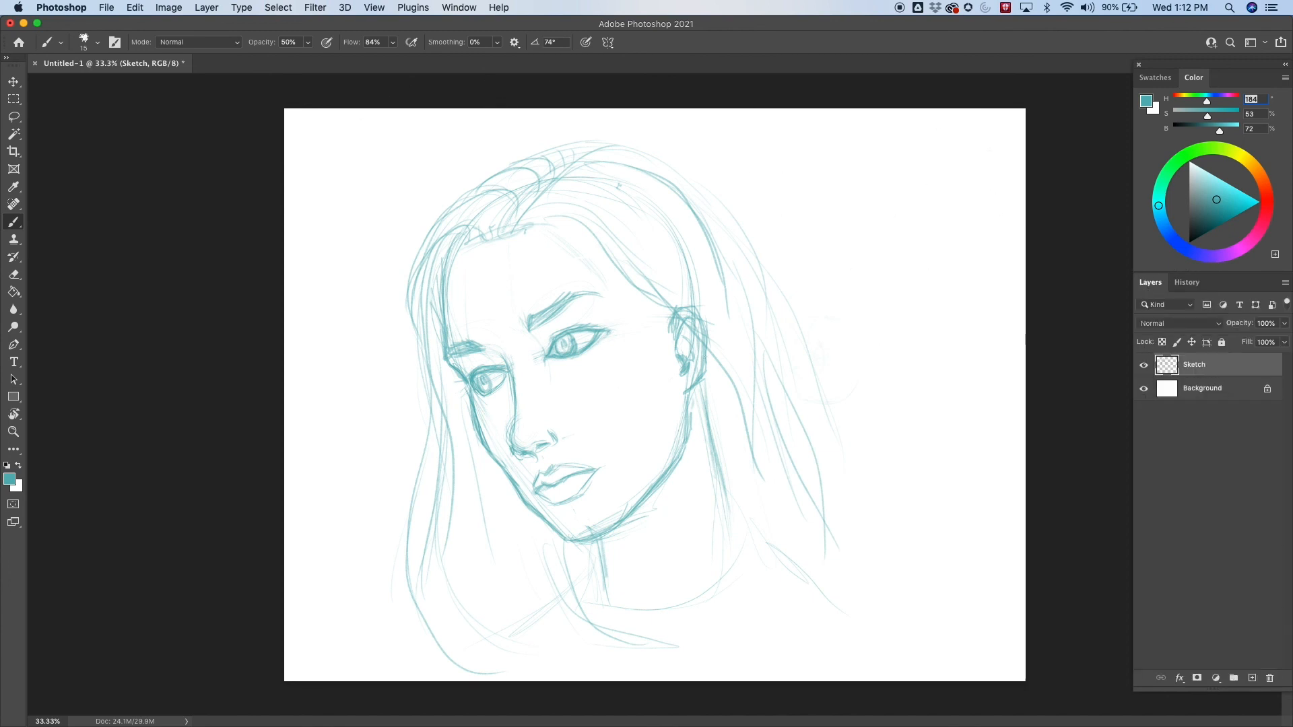
{"action": "left_click", "coordinate": [166, 7]}
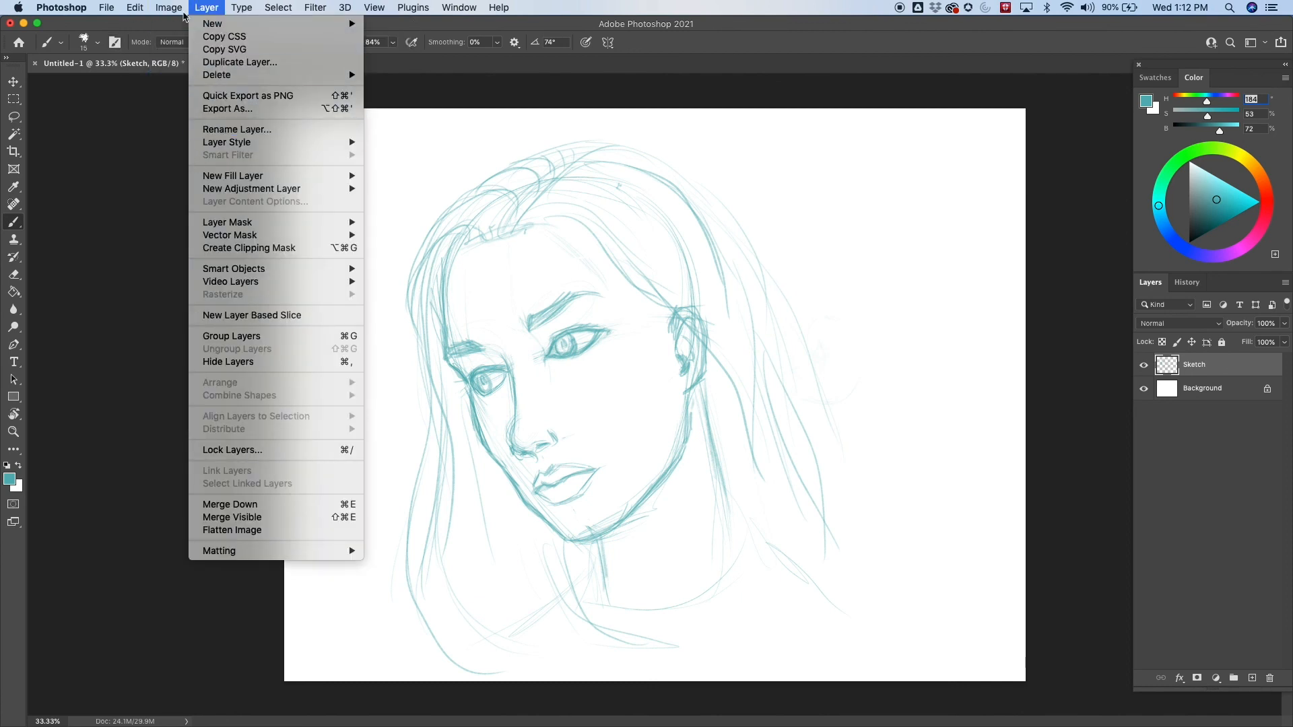
{"action": "left_click", "coordinate": [101, 245]}
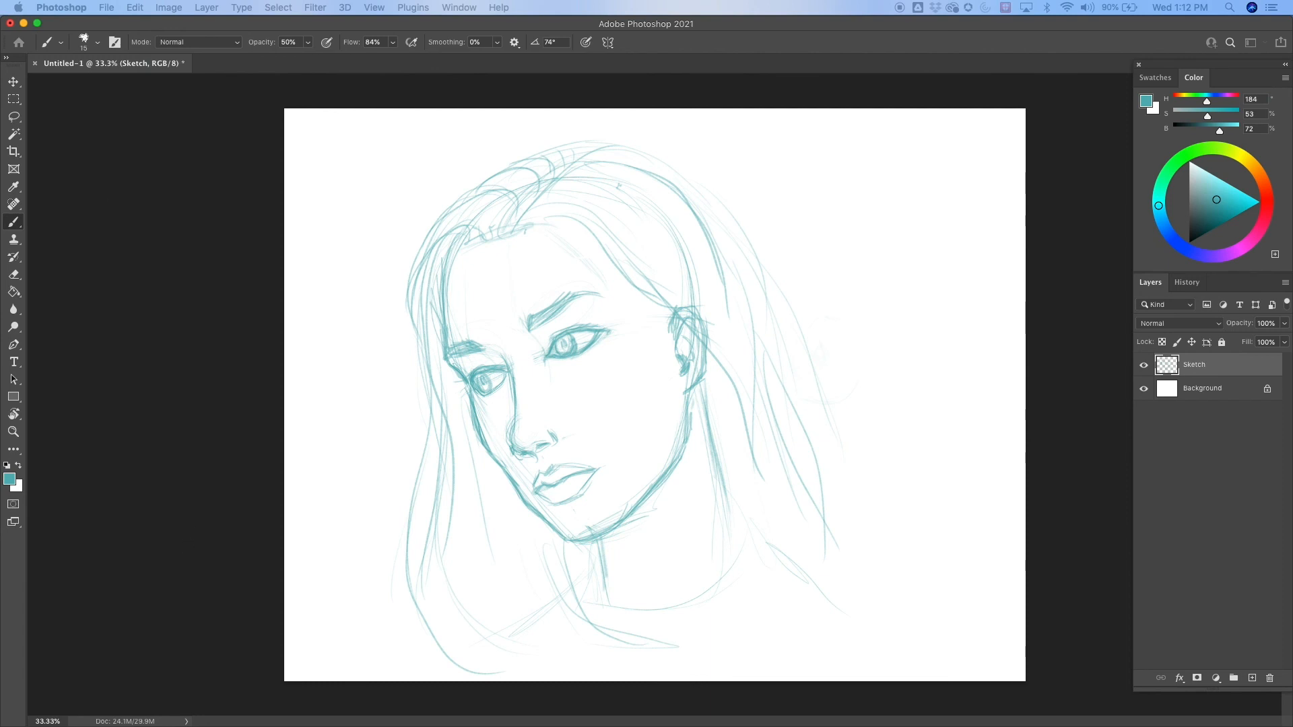
{"action": "key", "text": "alt+super+c"}
{"action": "left_click_drag", "start_coordinate": [204, 248], "coordinate": [262, 115]}
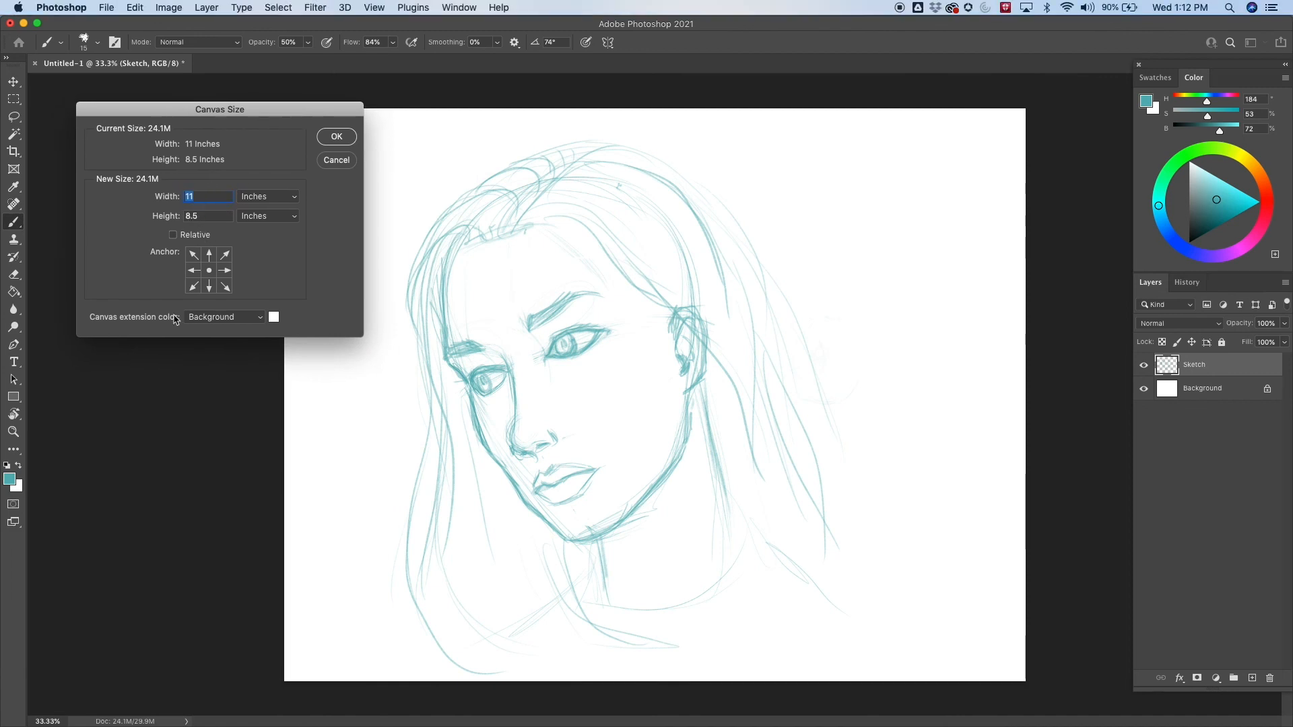
{"action": "left_click", "coordinate": [208, 216]}
{"action": "type", "text": "11"}
{"action": "key", "text": "Tab"}
{"action": "type", "text": "8"}
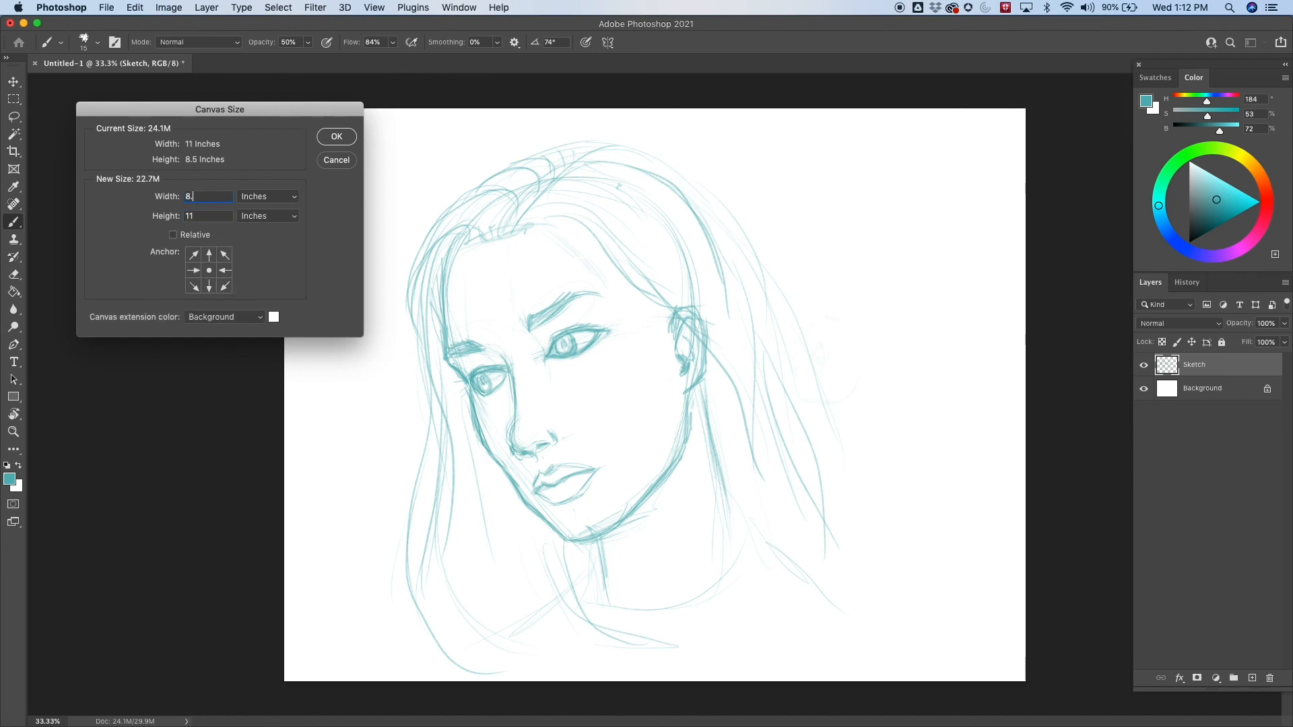
{"action": "type", "text": ".5"}
{"action": "key", "text": "Return"}
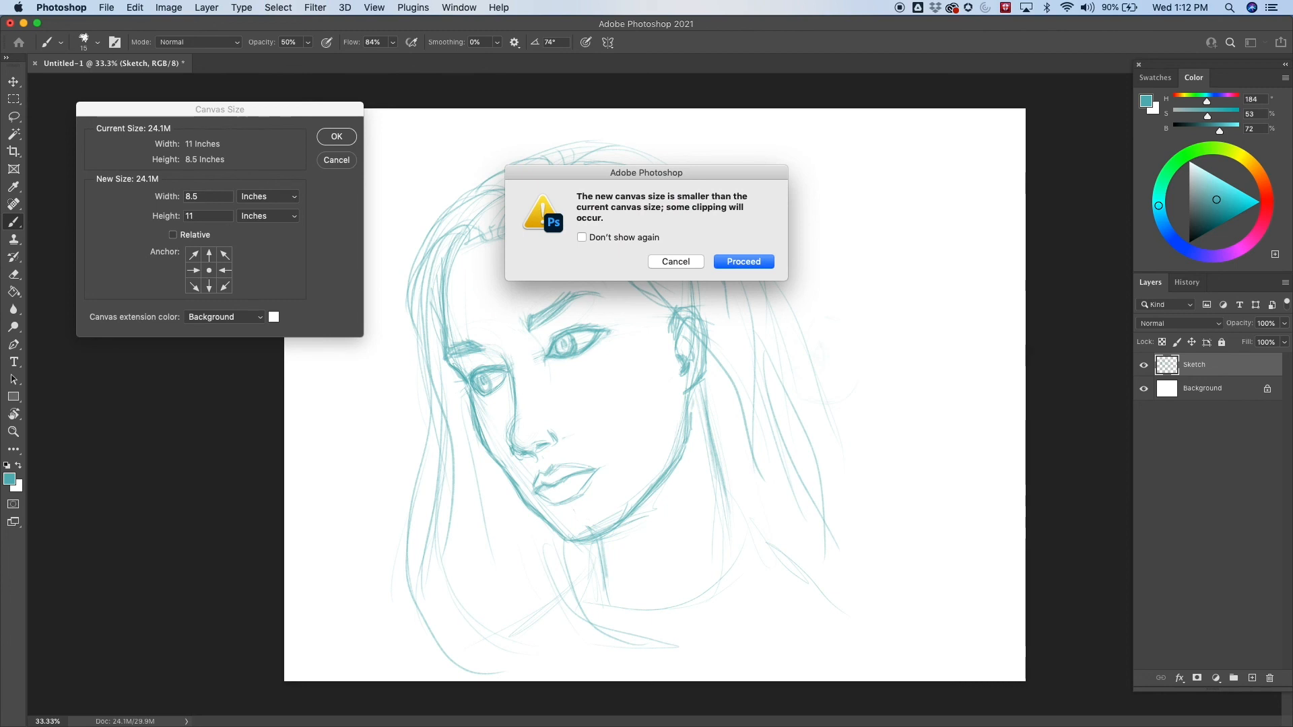
{"action": "key", "text": "Return"}
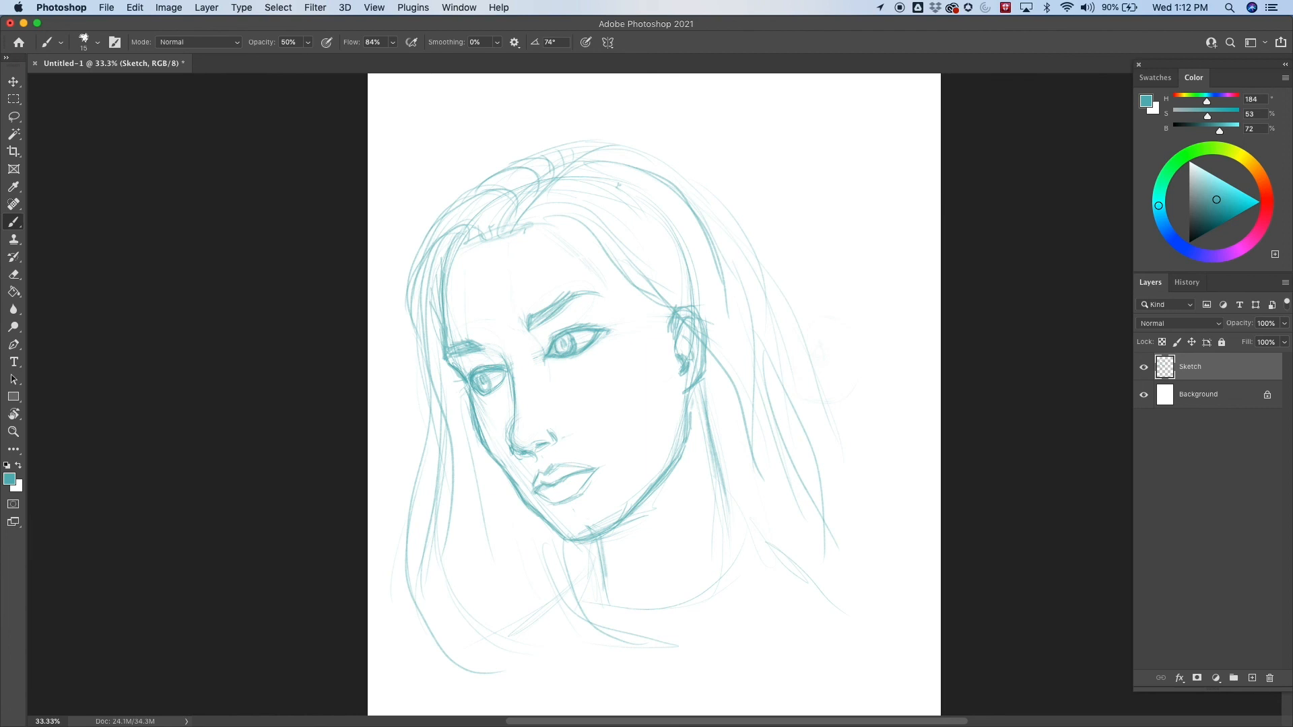
- Move the Sketch layer's drawing across and slightly up so the head sits centered on the portrait canvas
{"action": "key", "text": "v"}
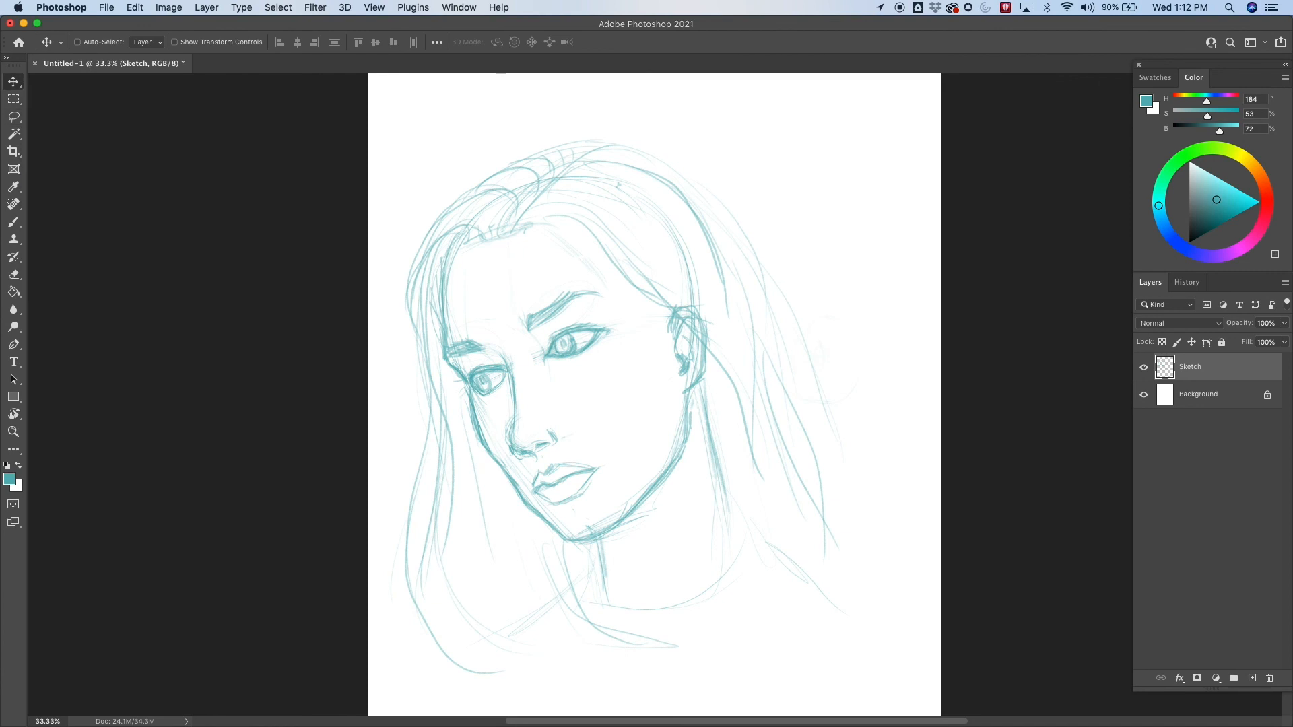
{"action": "mouse_move", "coordinate": [690, 359]}
{"action": "left_mouse_down"}
{"action": "mouse_move", "coordinate": [709, 341]}
{"action": "mouse_move", "coordinate": [757, 340]}
{"action": "left_mouse_up"}
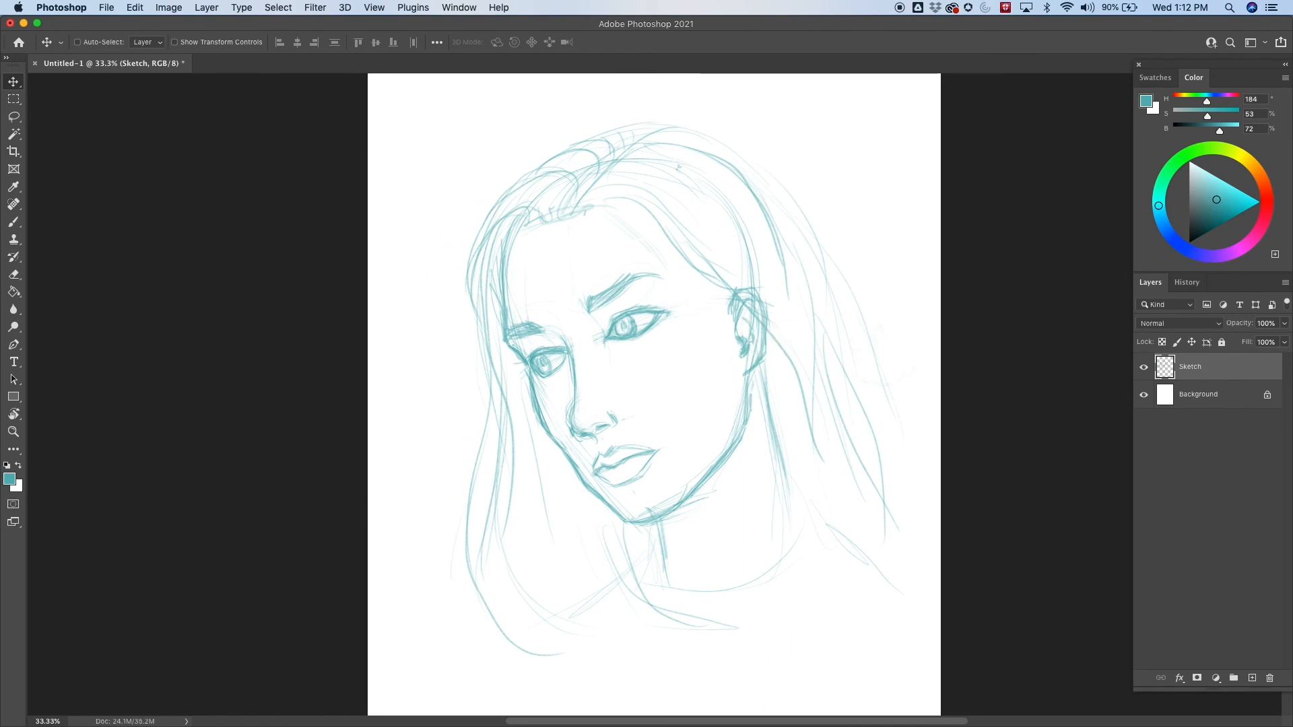
- Brush long strands from beside the far cheek and under the chin, curving down below the neck with crossing wispy ends
{"action": "key", "text": "b"}
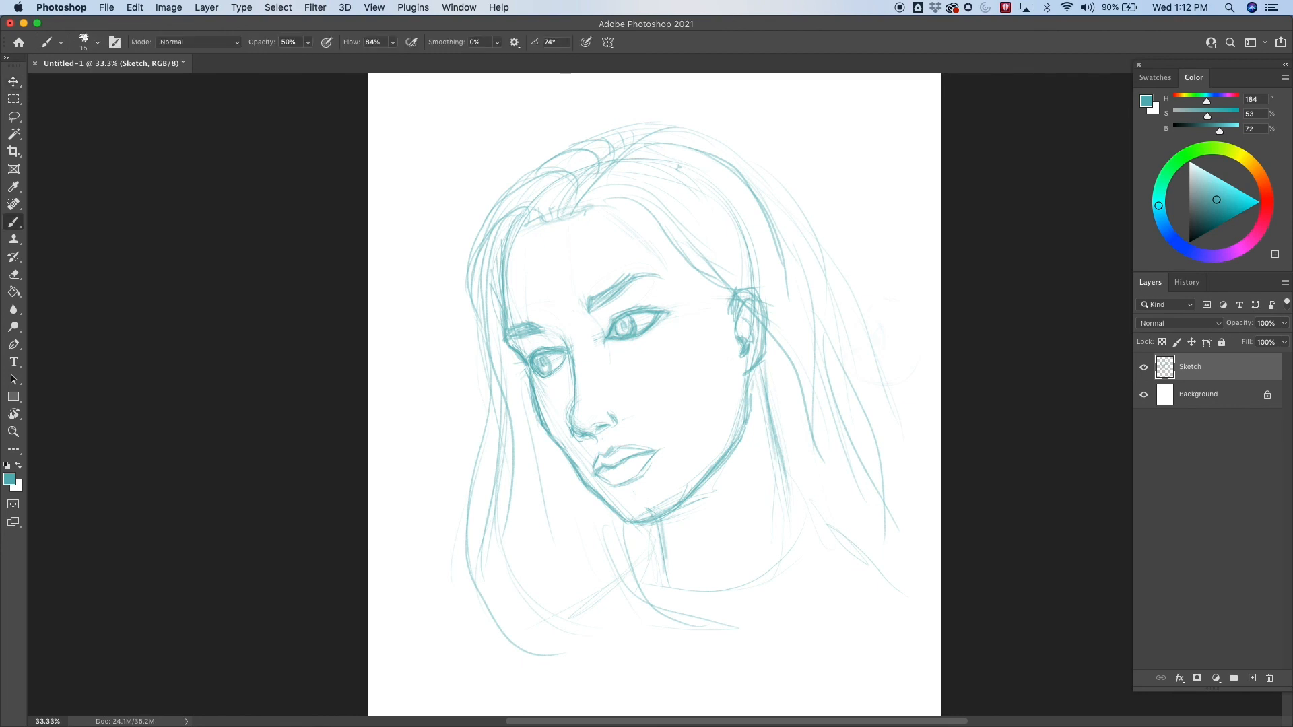
{"action": "left_click_drag", "start_coordinate": [781, 450], "coordinate": [814, 499]}
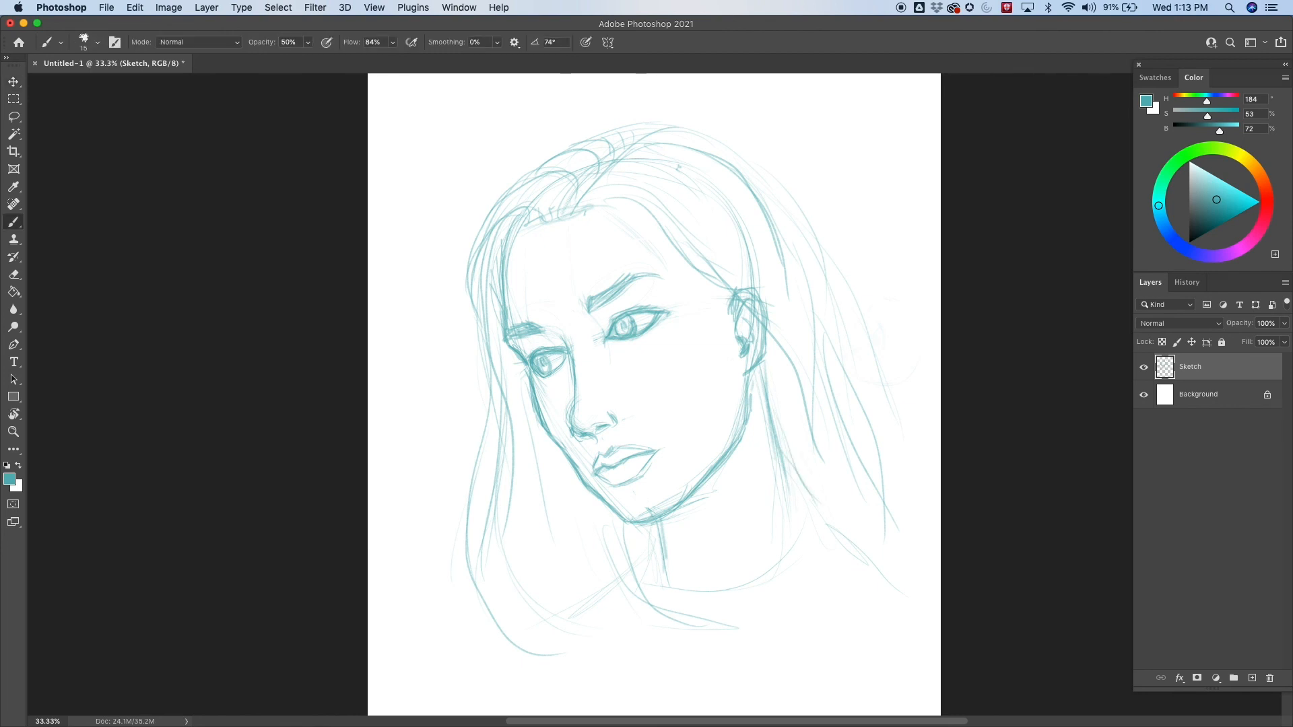
{"action": "left_click_drag", "start_coordinate": [478, 578], "coordinate": [547, 682]}
{"action": "left_click_drag", "start_coordinate": [646, 573], "coordinate": [731, 620]}
{"action": "left_click_drag", "start_coordinate": [495, 451], "coordinate": [449, 667]}
{"action": "left_click_drag", "start_coordinate": [487, 572], "coordinate": [542, 676]}
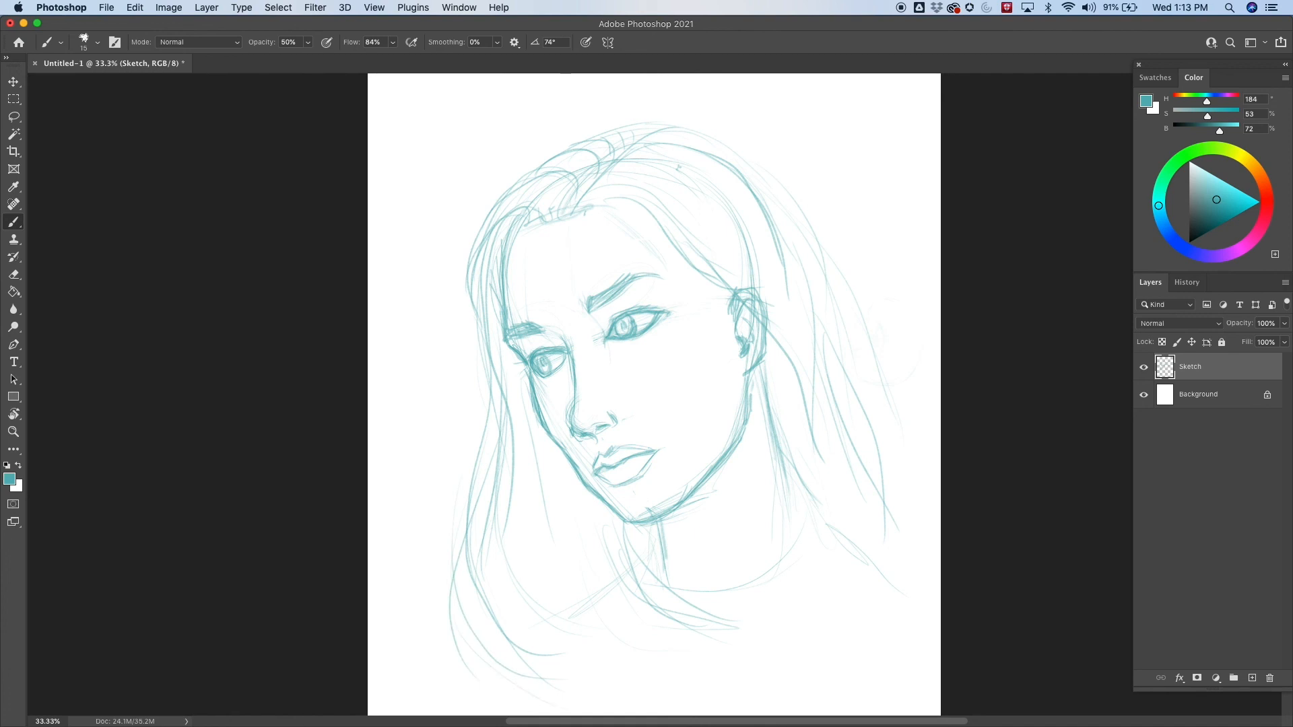
{"action": "left_click_drag", "start_coordinate": [543, 565], "coordinate": [620, 646]}
{"action": "mouse_move", "coordinate": [497, 646]}
{"action": "left_mouse_down"}
{"action": "mouse_move", "coordinate": [442, 682]}
{"action": "mouse_move", "coordinate": [478, 692]}
{"action": "left_mouse_up"}
{"action": "mouse_move", "coordinate": [565, 506]}
{"action": "left_mouse_down"}
{"action": "mouse_move", "coordinate": [570, 590]}
{"action": "mouse_move", "coordinate": [727, 694]}
{"action": "left_mouse_up"}
{"action": "left_click_drag", "start_coordinate": [606, 519], "coordinate": [669, 671]}
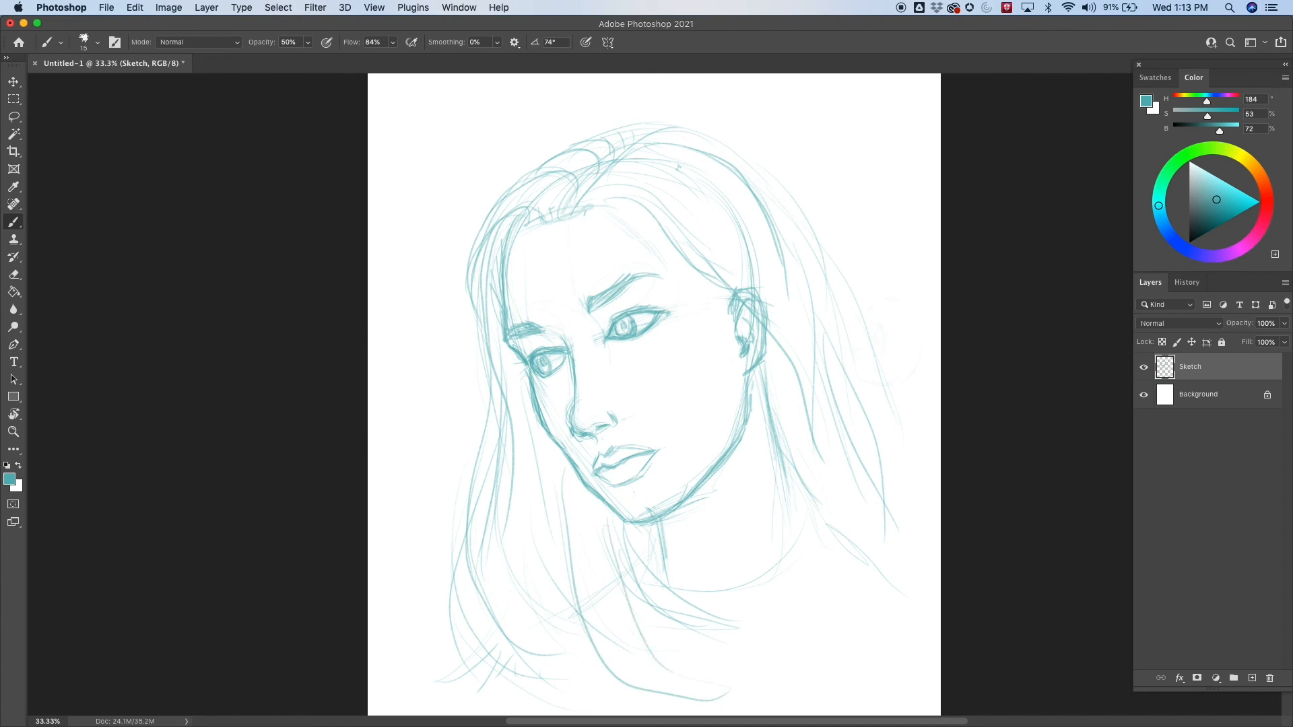
- Add strands in the hair below the chin and erase the low tail of the long curving strand
{"action": "left_click_drag", "start_coordinate": [604, 556], "coordinate": [693, 673]}
{"action": "left_click_drag", "start_coordinate": [598, 652], "coordinate": [654, 672]}
{"action": "key", "text": "e"}
{"action": "left_click_drag", "start_coordinate": [604, 665], "coordinate": [700, 699]}
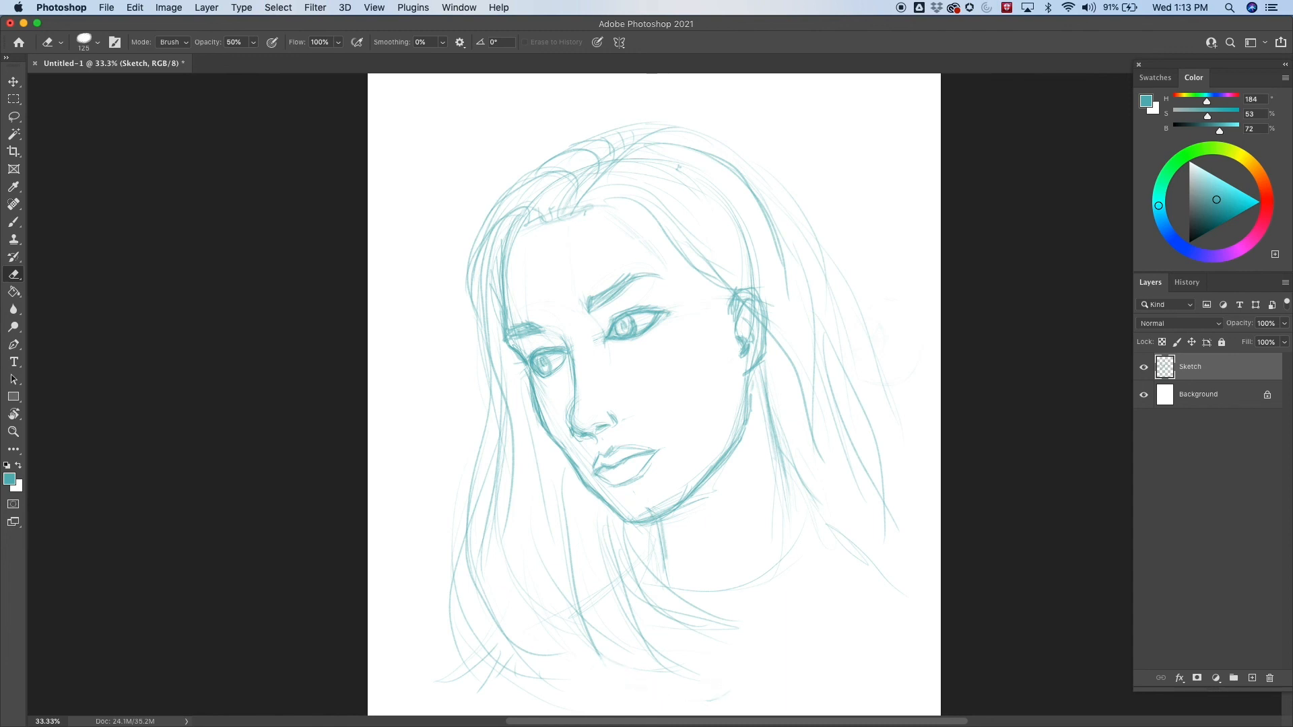
- Layer more flowing strands through the far-side hair below the jaw, sweeping toward the chest
{"action": "key", "text": "b"}
{"action": "left_click_drag", "start_coordinate": [593, 632], "coordinate": [645, 654]}
{"action": "mouse_move", "coordinate": [565, 550]}
{"action": "left_mouse_down"}
{"action": "mouse_move", "coordinate": [583, 618]}
{"action": "mouse_move", "coordinate": [683, 693]}
{"action": "left_mouse_up"}
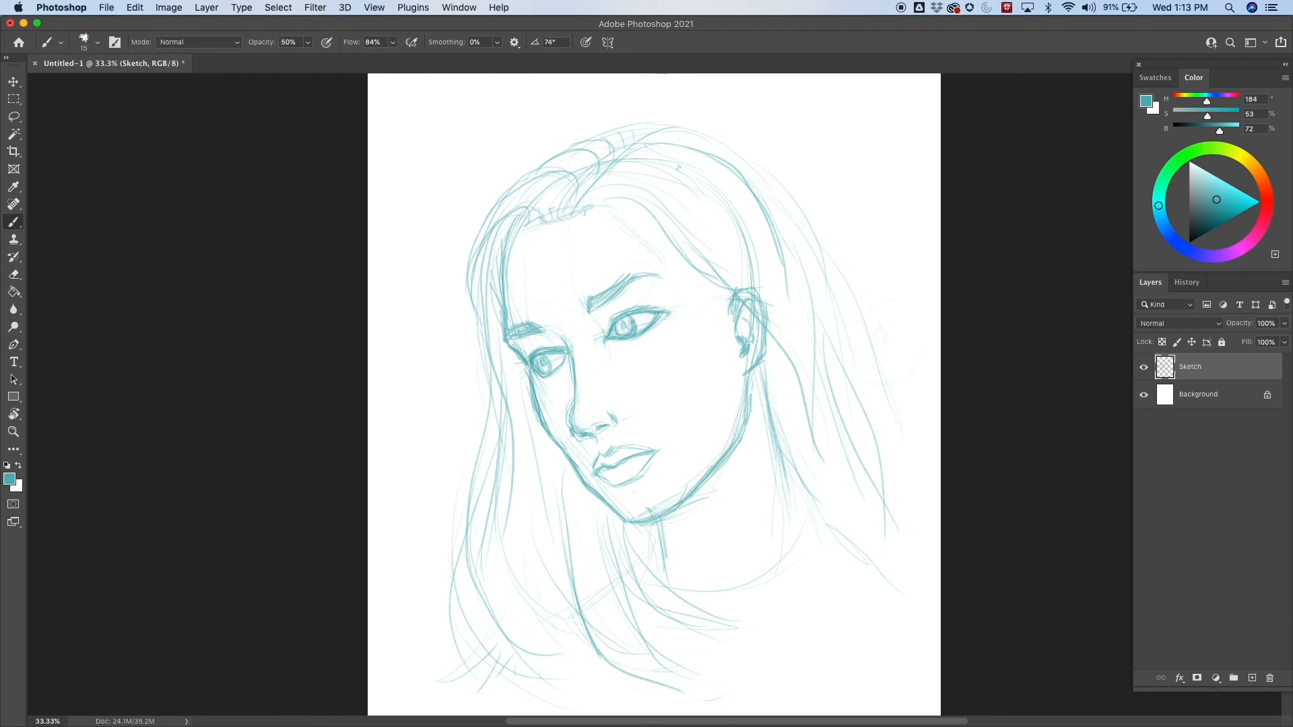
{"action": "left_click_drag", "start_coordinate": [603, 630], "coordinate": [678, 680]}
{"action": "mouse_move", "coordinate": [620, 525]}
{"action": "left_mouse_down"}
{"action": "mouse_move", "coordinate": [710, 620]}
{"action": "mouse_move", "coordinate": [706, 648]}
{"action": "left_mouse_up"}
{"action": "mouse_move", "coordinate": [524, 460]}
{"action": "left_mouse_down"}
{"action": "mouse_move", "coordinate": [516, 577]}
{"action": "mouse_move", "coordinate": [594, 678]}
{"action": "left_mouse_up"}
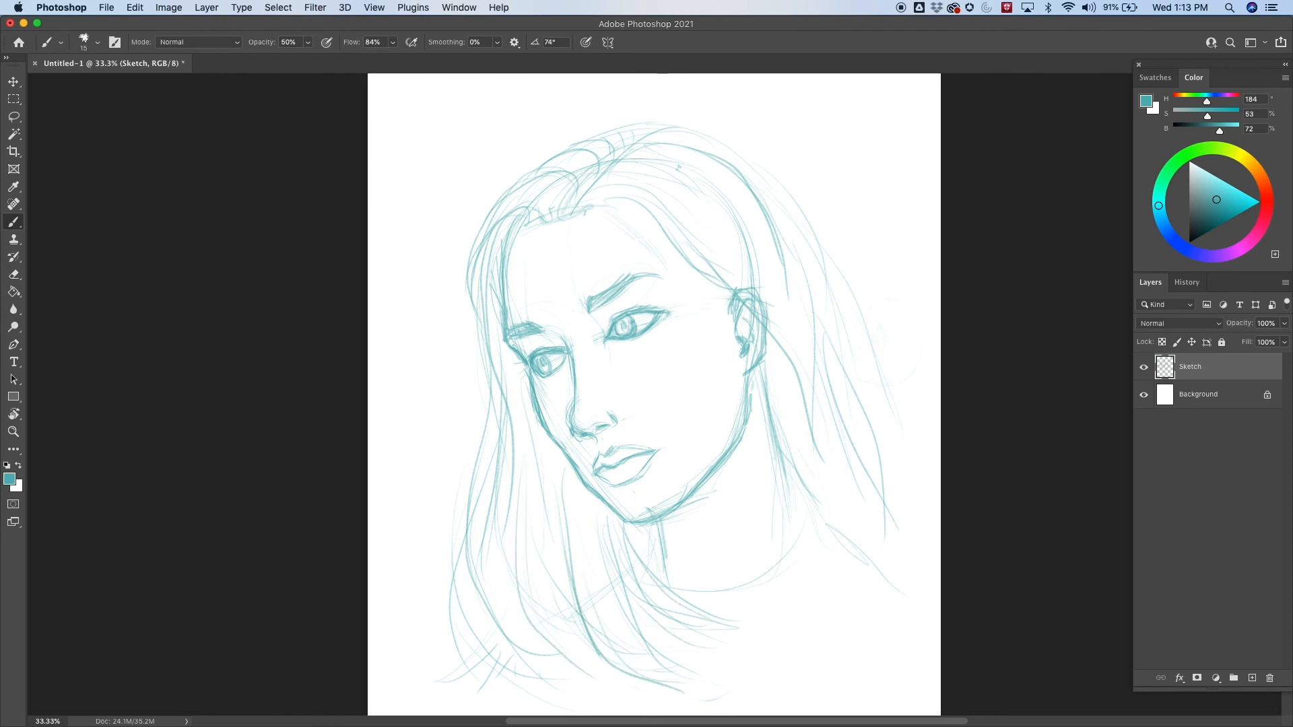
- Reinforce the outer hair contour at the back and the strands from behind the ear to the near shoulder, adding a faint neck line
{"action": "mouse_move", "coordinate": [707, 140]}
{"action": "left_mouse_down"}
{"action": "mouse_move", "coordinate": [803, 214]}
{"action": "mouse_move", "coordinate": [845, 403]}
{"action": "left_mouse_up"}
{"action": "left_click_drag", "start_coordinate": [798, 282], "coordinate": [874, 441]}
{"action": "mouse_move", "coordinate": [825, 335]}
{"action": "left_mouse_down"}
{"action": "mouse_move", "coordinate": [878, 452]}
{"action": "mouse_move", "coordinate": [874, 550]}
{"action": "left_mouse_up"}
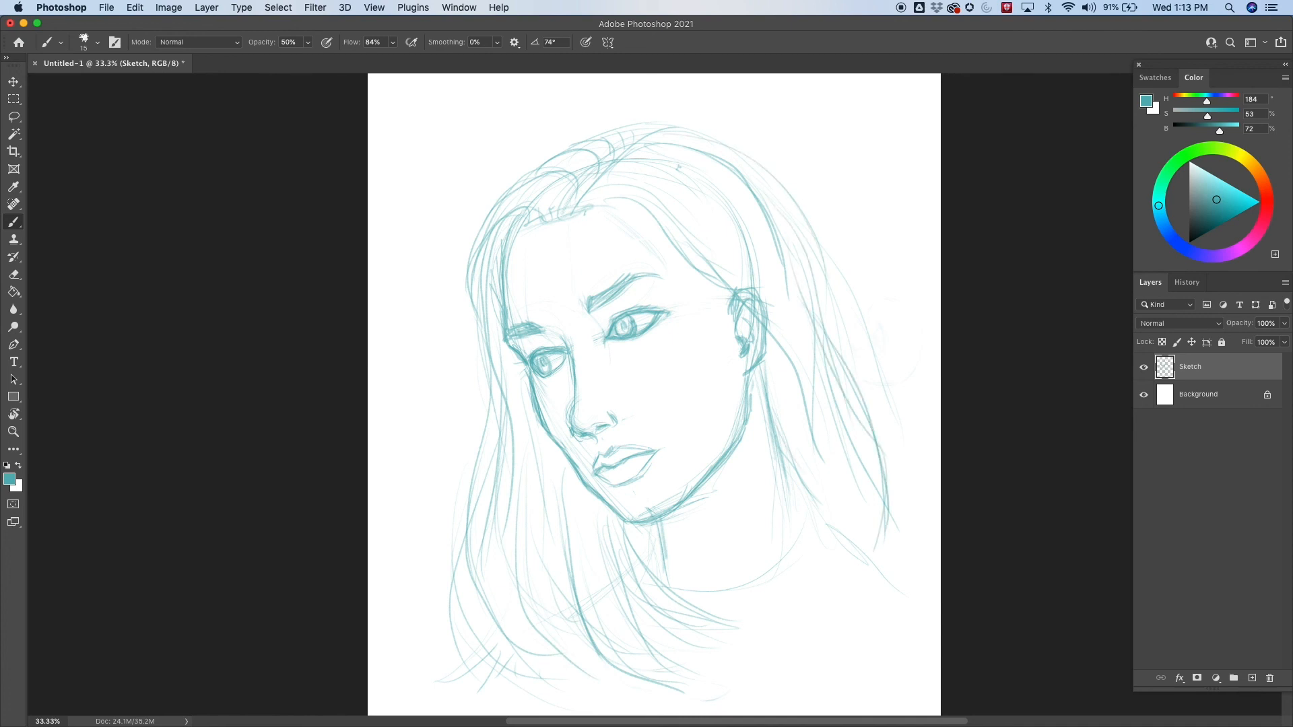
{"action": "left_click_drag", "start_coordinate": [783, 443], "coordinate": [827, 539]}
{"action": "mouse_move", "coordinate": [787, 466]}
{"action": "left_mouse_down"}
{"action": "mouse_move", "coordinate": [848, 549]}
{"action": "mouse_move", "coordinate": [899, 584]}
{"action": "left_mouse_up"}
{"action": "left_click_drag", "start_coordinate": [737, 540], "coordinate": [734, 587]}
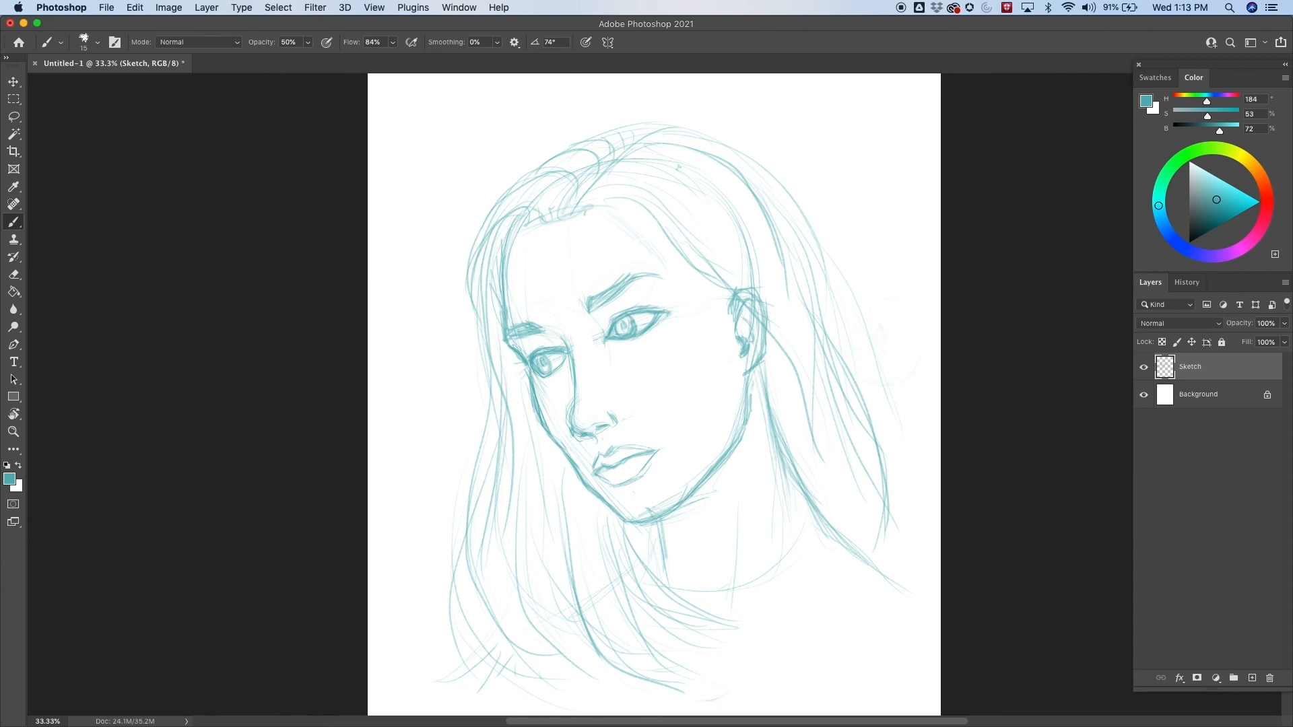
{"action": "key", "text": "e"}
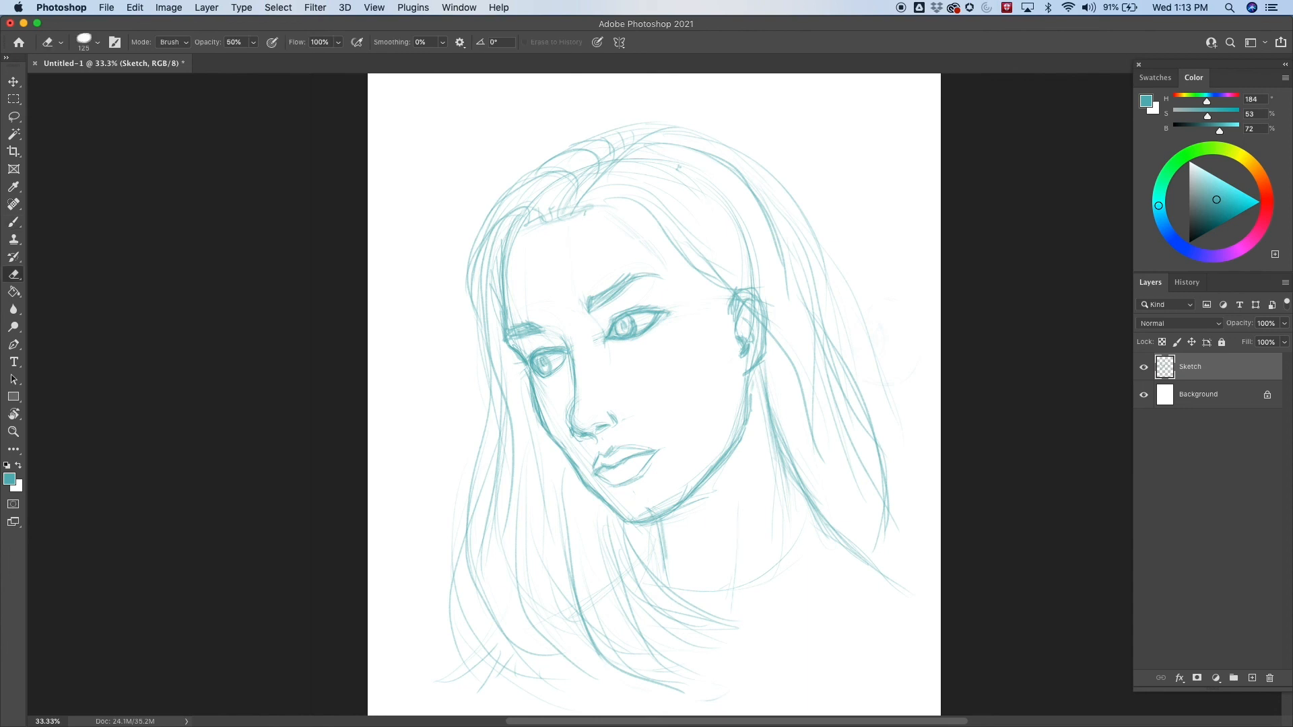
{"action": "right_click", "coordinate": [629, 222]}
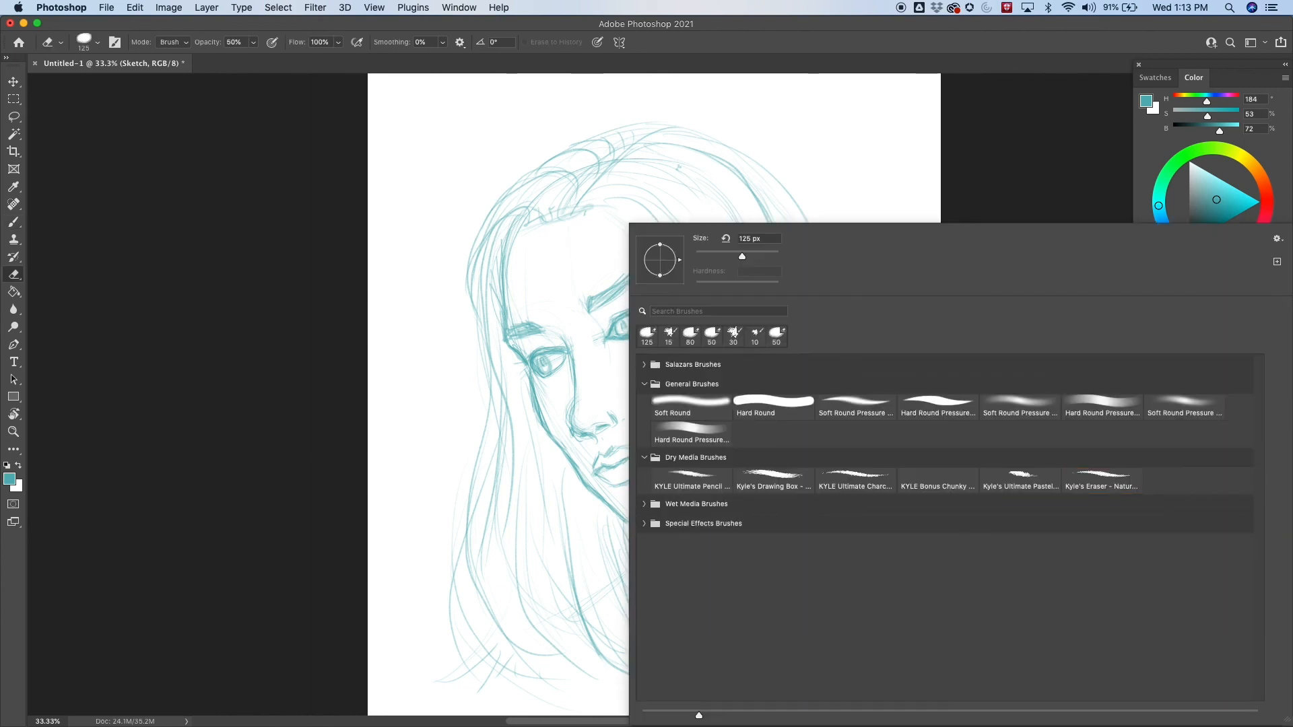
{"action": "key", "text": "Escape"}
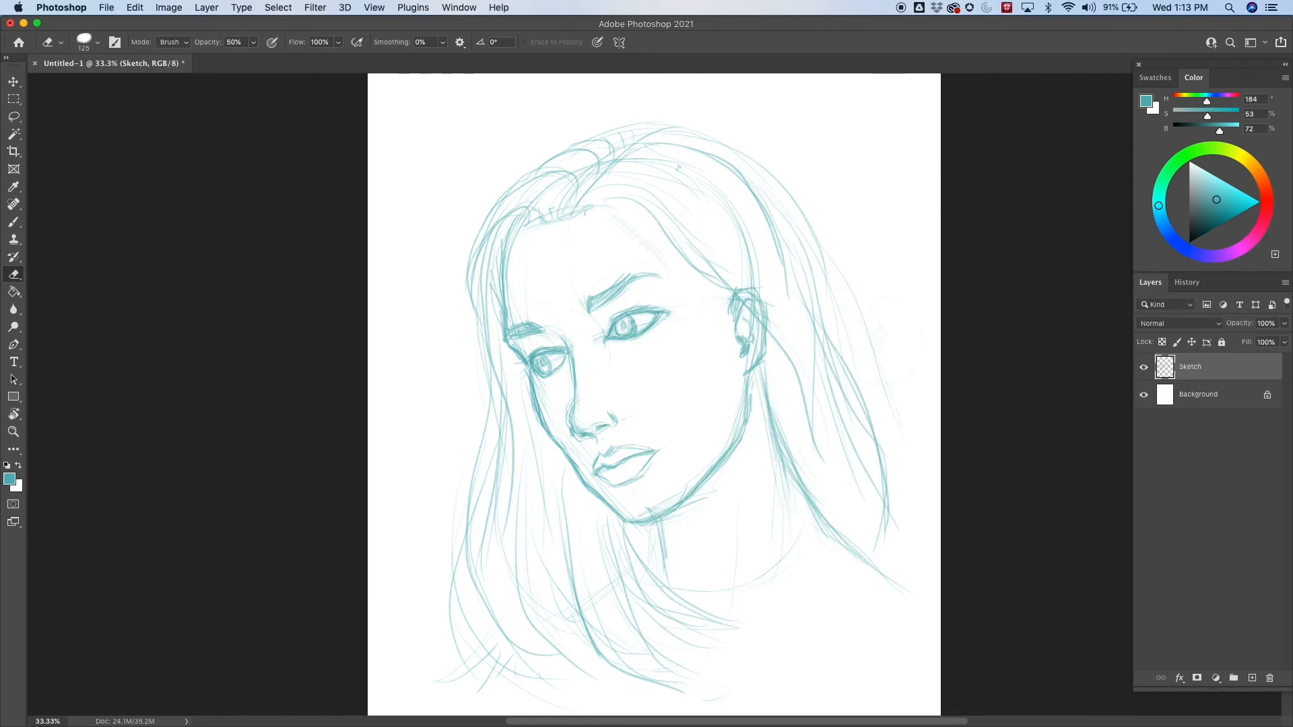
{"action": "key", "text": "b"}
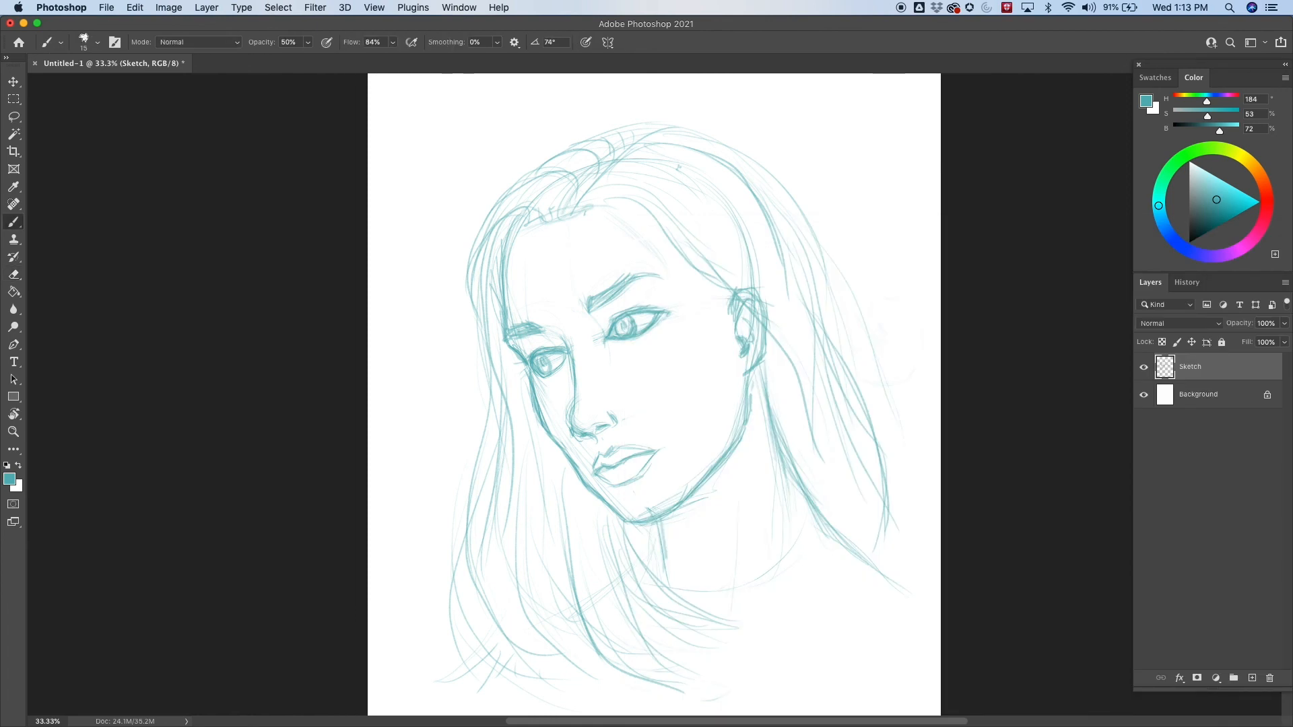
- Sketch the near side of the neck and the collarbone notch, and thicken the hair beside the neck at the shoulder
{"action": "left_click_drag", "start_coordinate": [763, 494], "coordinate": [786, 606]}
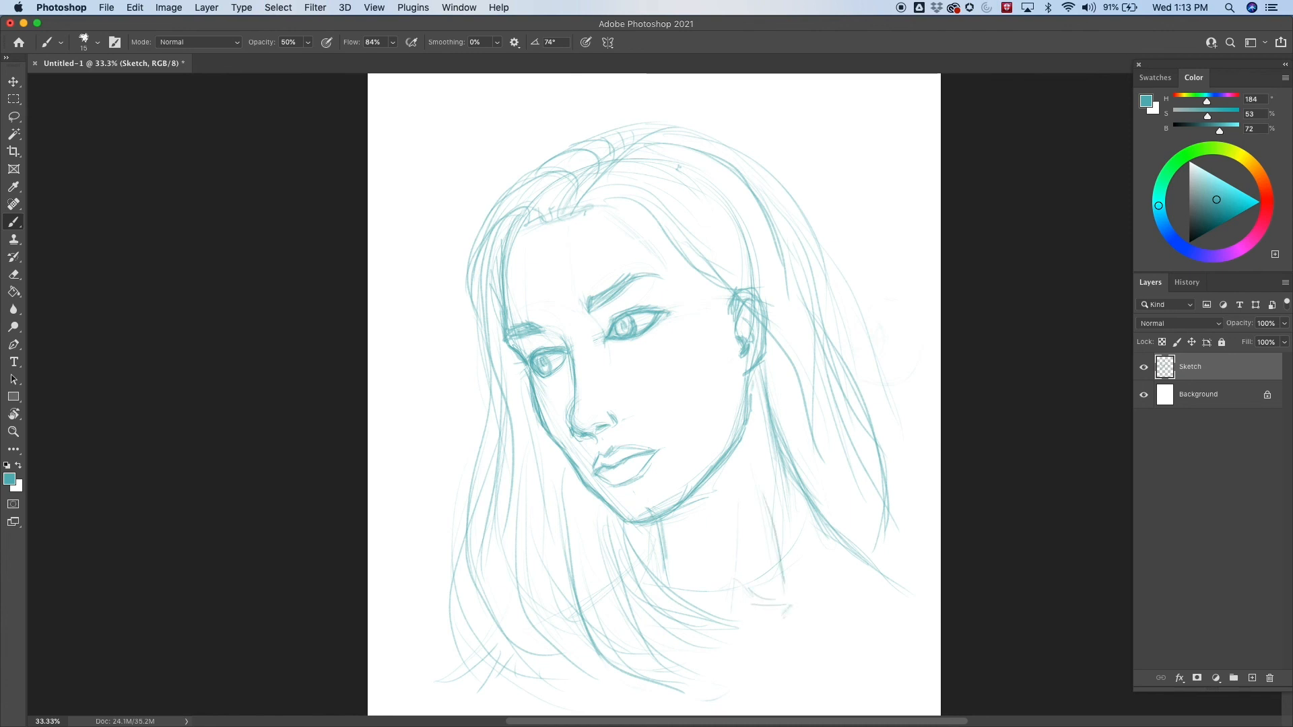
{"action": "left_click_drag", "start_coordinate": [766, 463], "coordinate": [772, 531]}
{"action": "left_click_drag", "start_coordinate": [754, 600], "coordinate": [795, 594]}
{"action": "mouse_move", "coordinate": [832, 528]}
{"action": "left_mouse_down"}
{"action": "mouse_move", "coordinate": [896, 562]}
{"action": "mouse_move", "coordinate": [793, 485]}
{"action": "mouse_move", "coordinate": [816, 559]}
{"action": "left_mouse_up"}
{"action": "left_click_drag", "start_coordinate": [790, 481], "coordinate": [824, 543]}
{"action": "left_click_drag", "start_coordinate": [800, 540], "coordinate": [817, 564]}
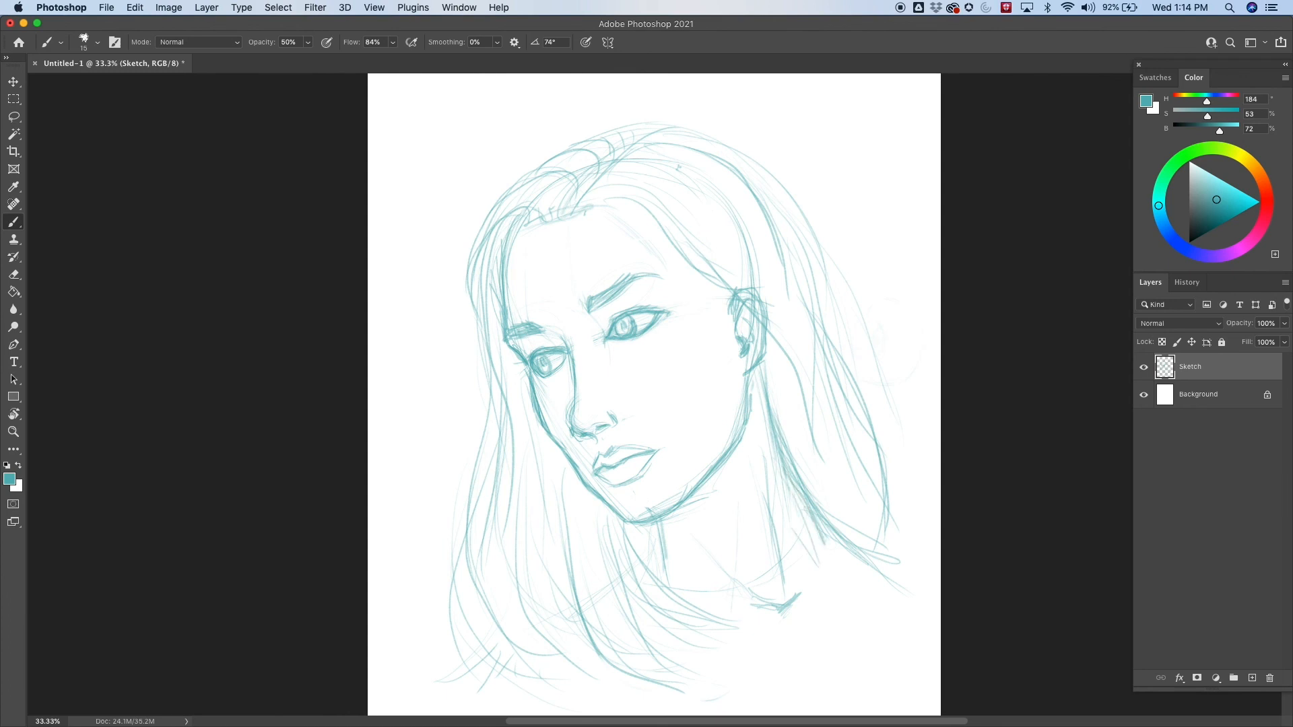
- Darken the neck under the chin and the collarbone notch, and draw the slanting neck muscle and a chest line
{"action": "left_click_drag", "start_coordinate": [654, 532], "coordinate": [648, 555]}
{"action": "mouse_move", "coordinate": [756, 603]}
{"action": "left_mouse_down"}
{"action": "mouse_move", "coordinate": [786, 608]}
{"action": "mouse_move", "coordinate": [803, 583]}
{"action": "left_mouse_up"}
{"action": "left_click_drag", "start_coordinate": [657, 530], "coordinate": [645, 562]}
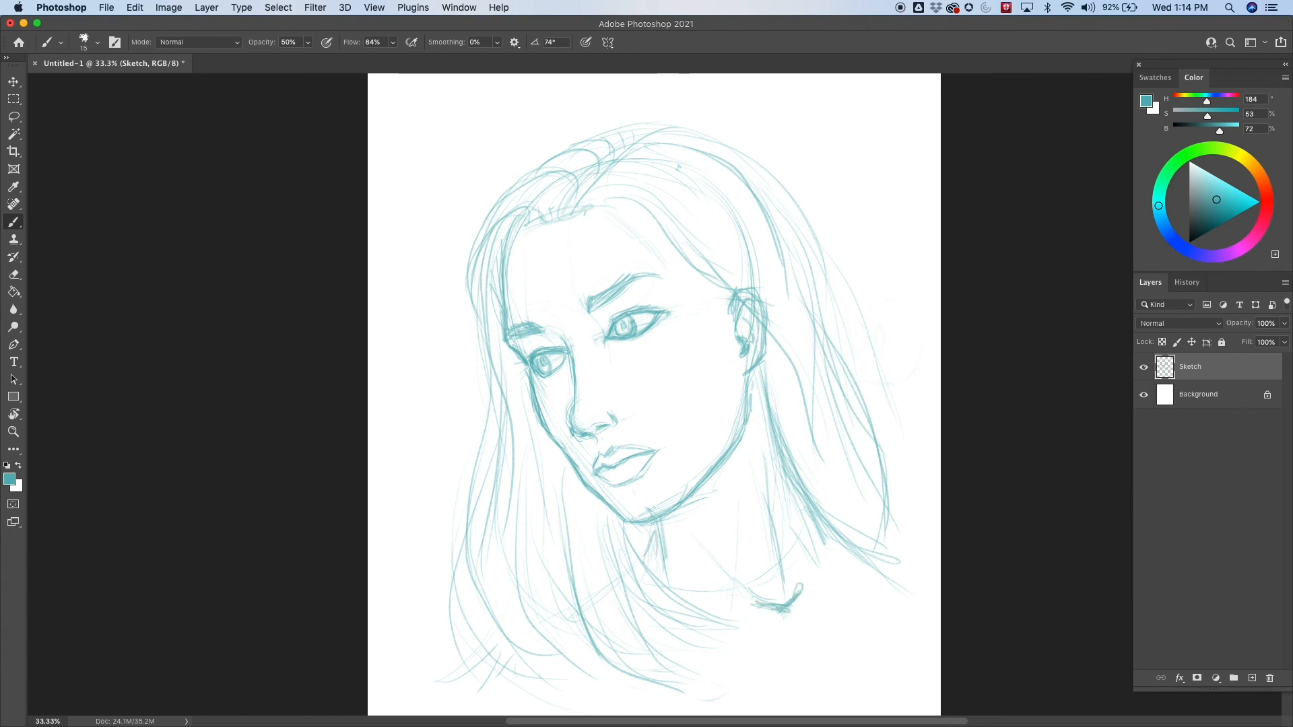
{"action": "left_click_drag", "start_coordinate": [724, 564], "coordinate": [742, 580]}
{"action": "left_click_drag", "start_coordinate": [672, 527], "coordinate": [692, 545]}
{"action": "left_click_drag", "start_coordinate": [793, 606], "coordinate": [817, 685]}
{"action": "left_click_drag", "start_coordinate": [606, 539], "coordinate": [643, 592]}
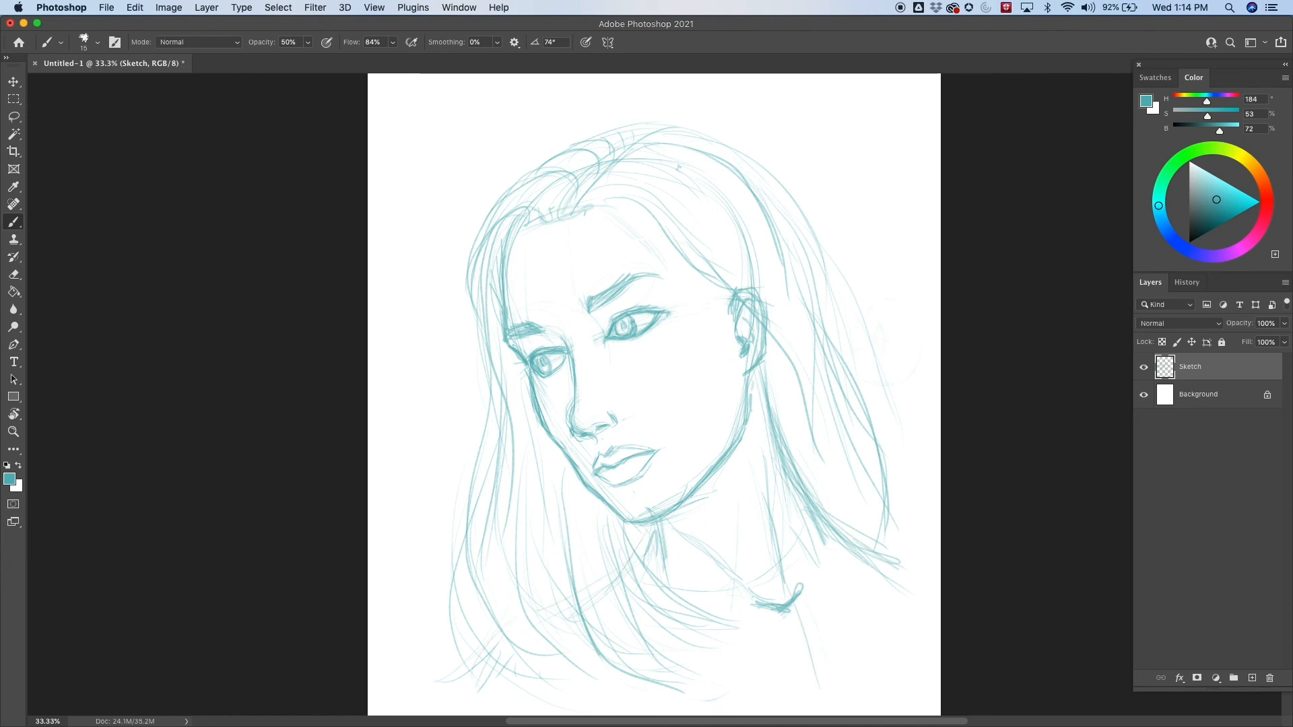
- Build up strands from the parting toward the ear, over the crown contour and down the hair behind the ear
{"action": "mouse_move", "coordinate": [620, 163]}
{"action": "left_mouse_down"}
{"action": "mouse_move", "coordinate": [693, 183]}
{"action": "mouse_move", "coordinate": [740, 270]}
{"action": "left_mouse_up"}
{"action": "left_click_drag", "start_coordinate": [675, 159], "coordinate": [744, 229]}
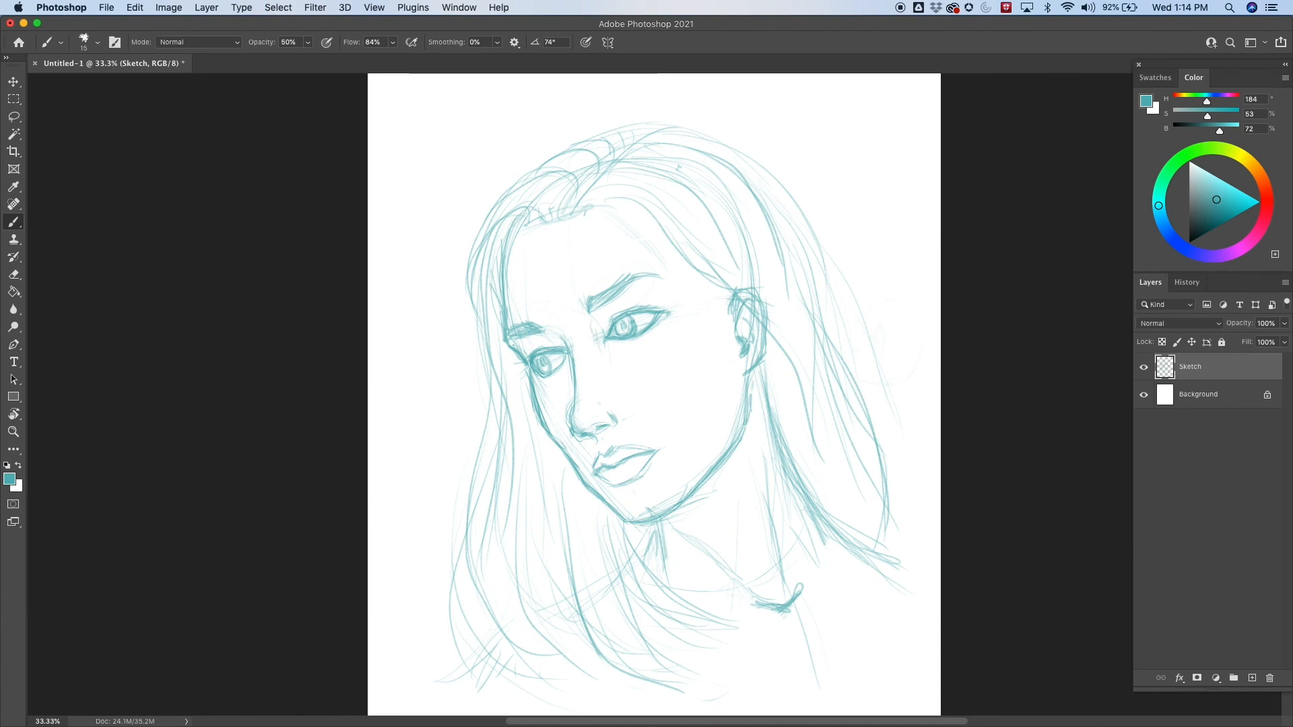
{"action": "left_click_drag", "start_coordinate": [499, 255], "coordinate": [496, 301]}
{"action": "mouse_move", "coordinate": [531, 169]}
{"action": "left_mouse_down"}
{"action": "mouse_move", "coordinate": [613, 127]}
{"action": "mouse_move", "coordinate": [662, 120]}
{"action": "mouse_move", "coordinate": [787, 190]}
{"action": "mouse_move", "coordinate": [825, 321]}
{"action": "mouse_move", "coordinate": [802, 412]}
{"action": "left_mouse_up"}
{"action": "left_click_drag", "start_coordinate": [773, 352], "coordinate": [793, 462]}
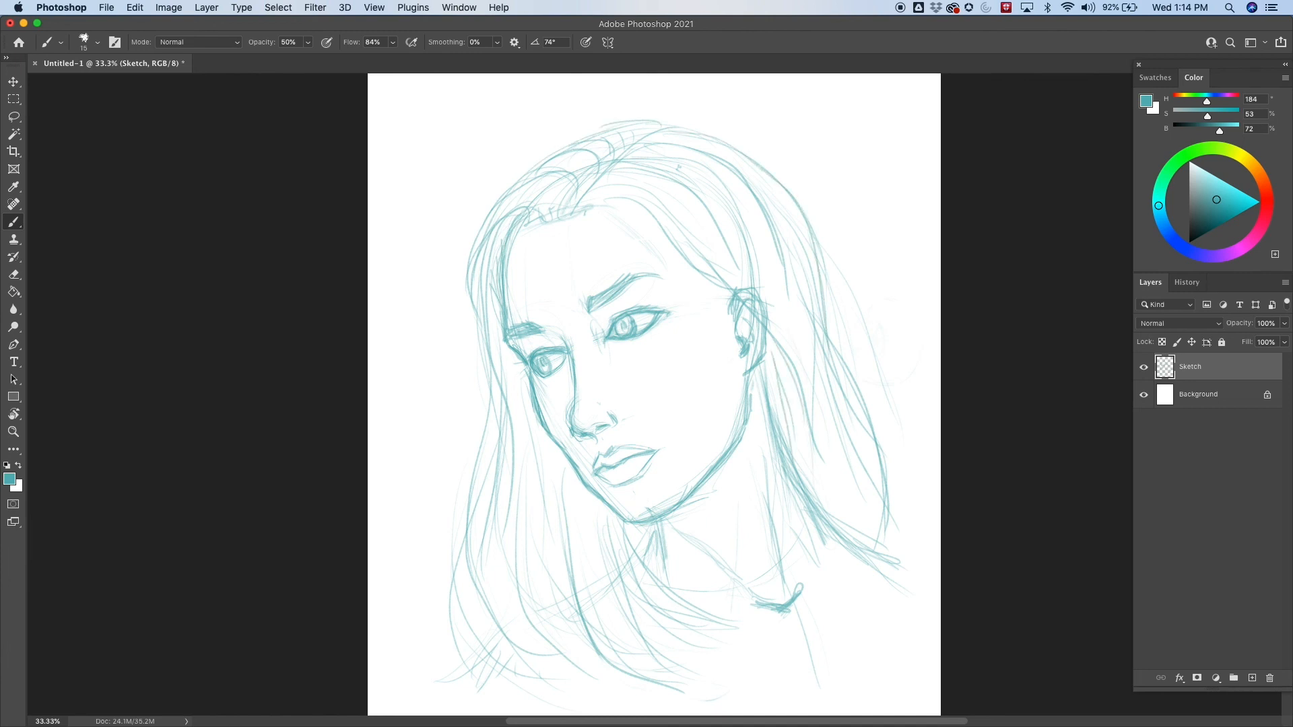
{"action": "left_click_drag", "start_coordinate": [843, 404], "coordinate": [892, 514]}
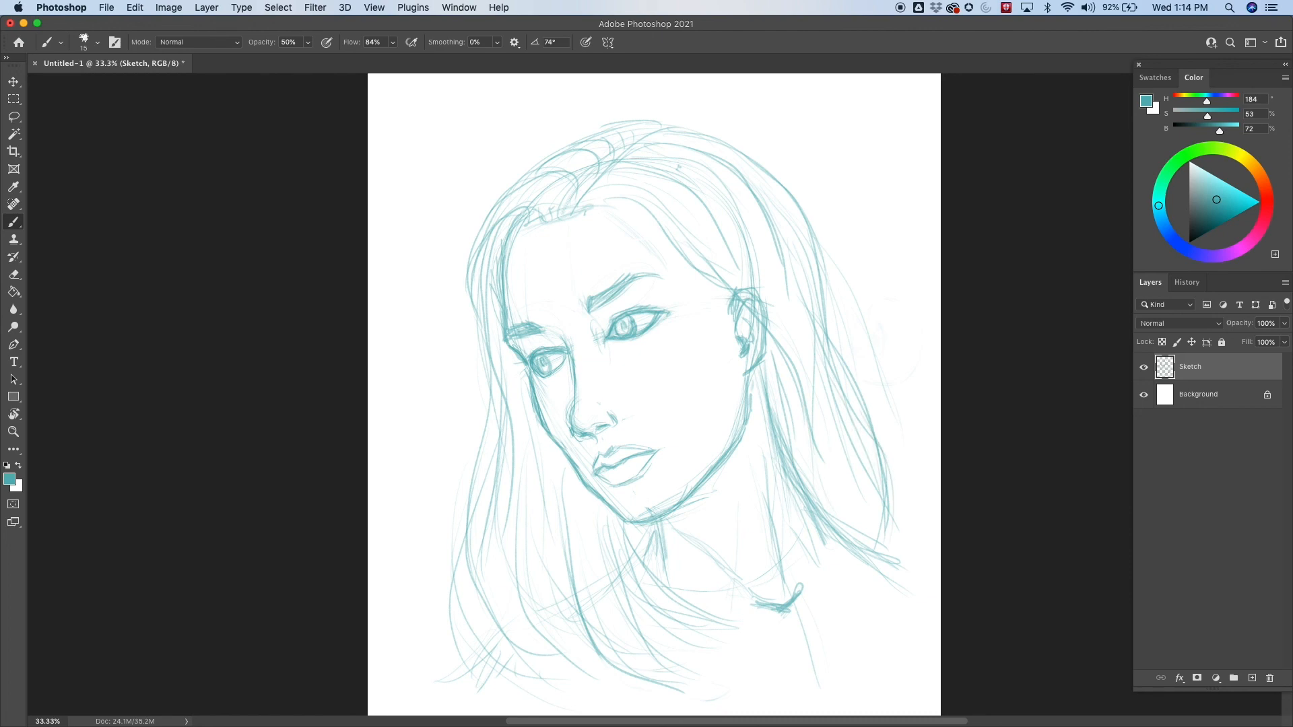